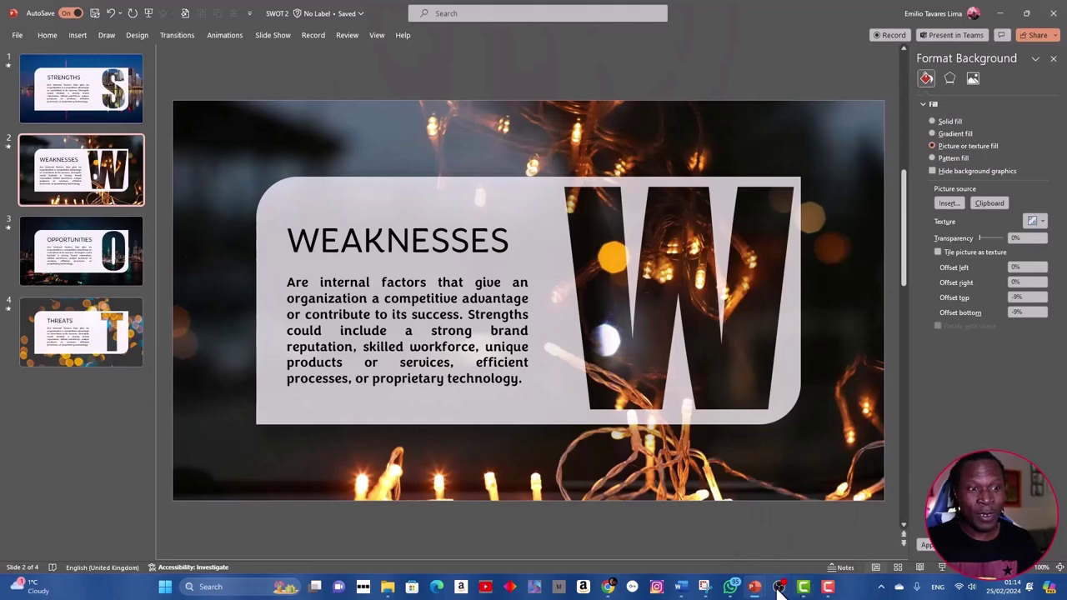
Step: Switch to the blank Presentation3, close the Designer pane, and add three blank slides after slide 1
click(796, 533)
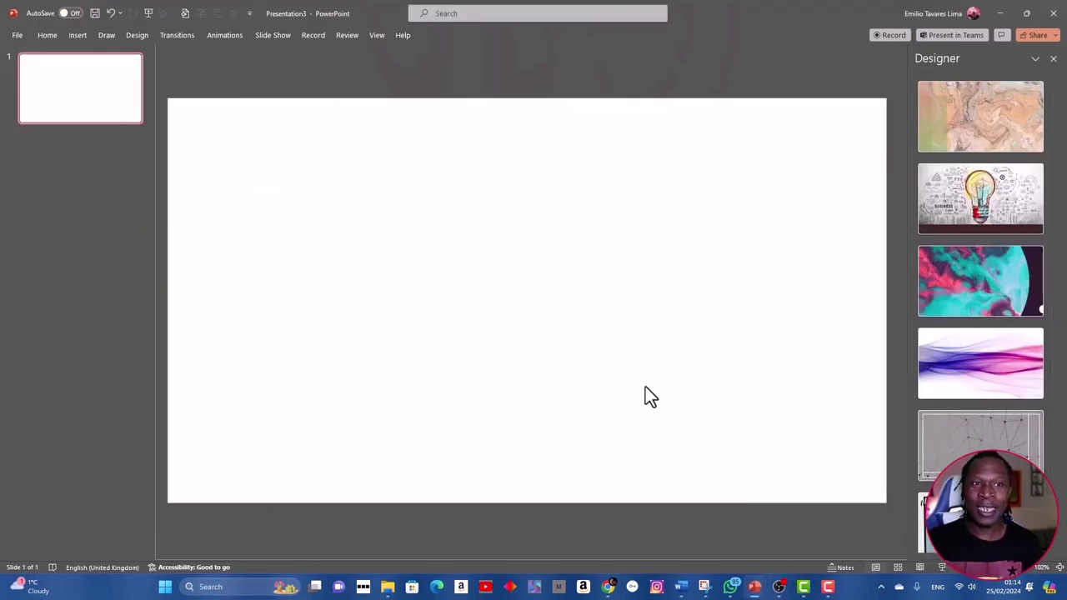
click(1052, 59)
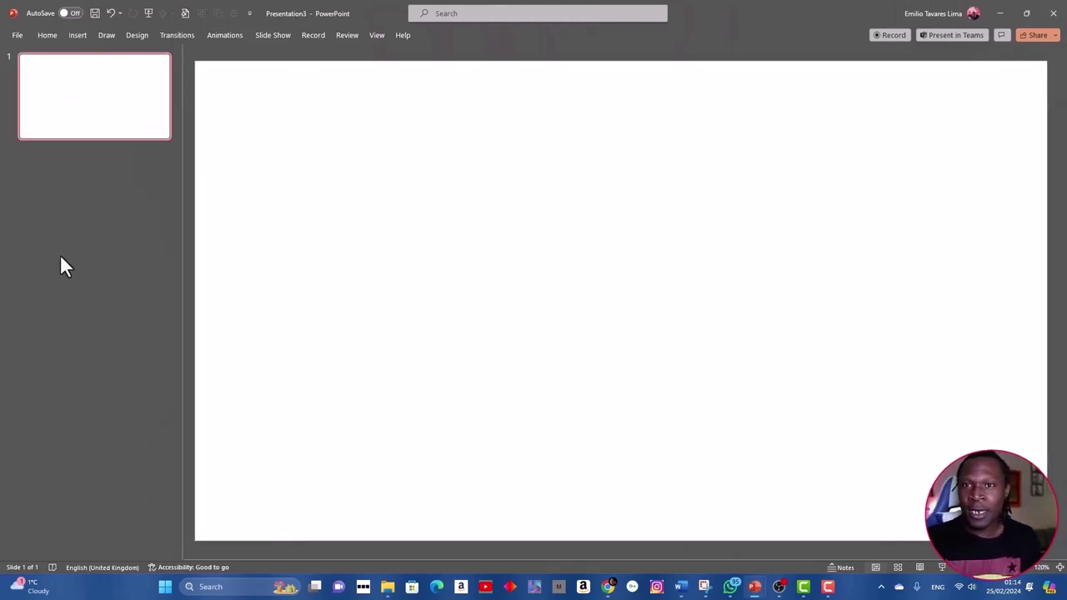
click(81, 35)
click(33, 80)
click(46, 237)
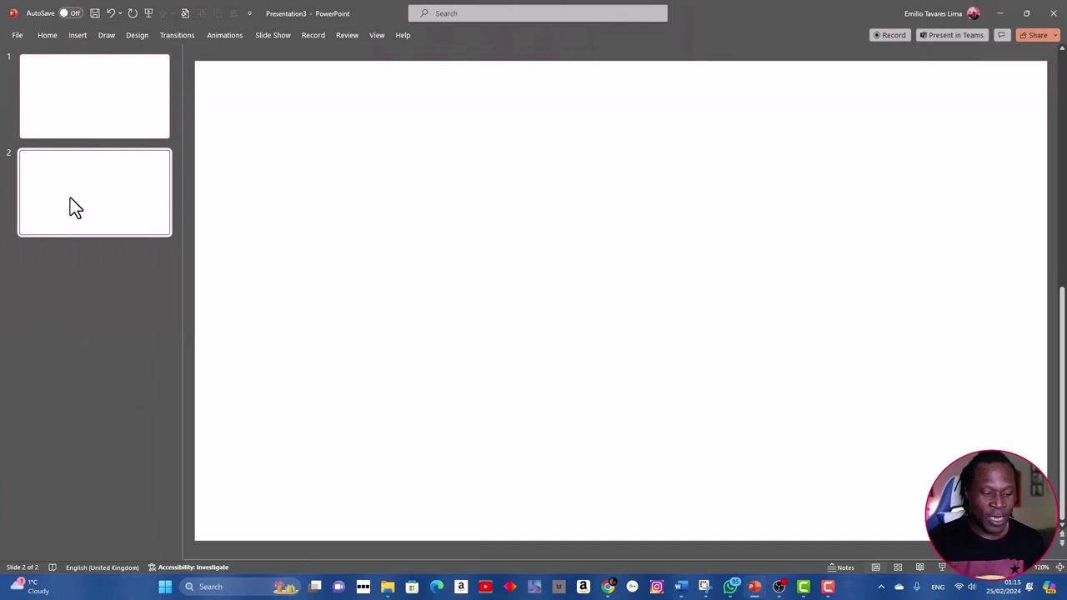
key(Return)
key(Return)
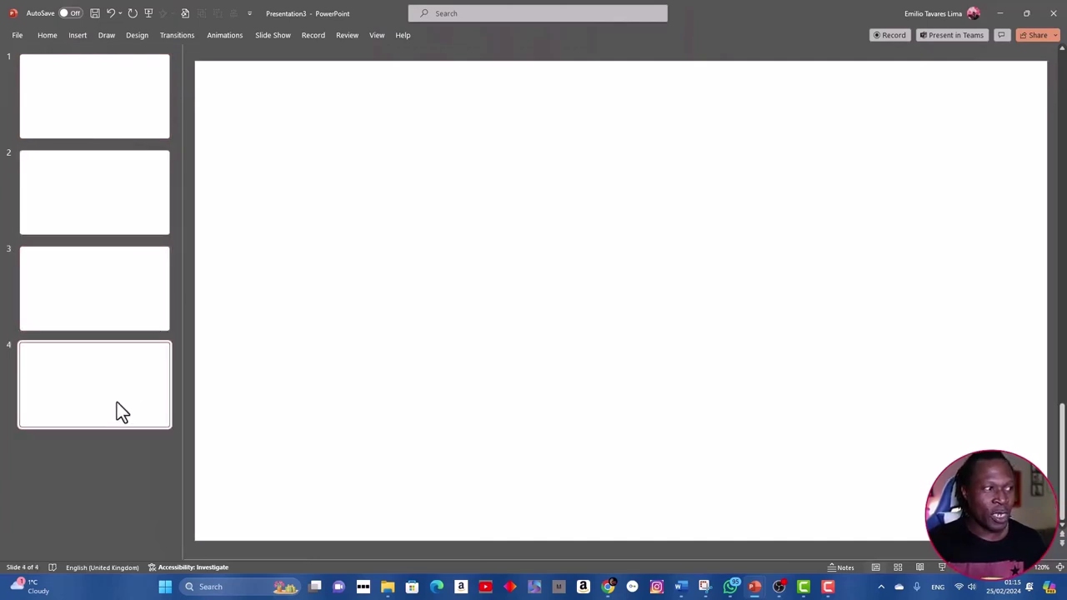
click(121, 317)
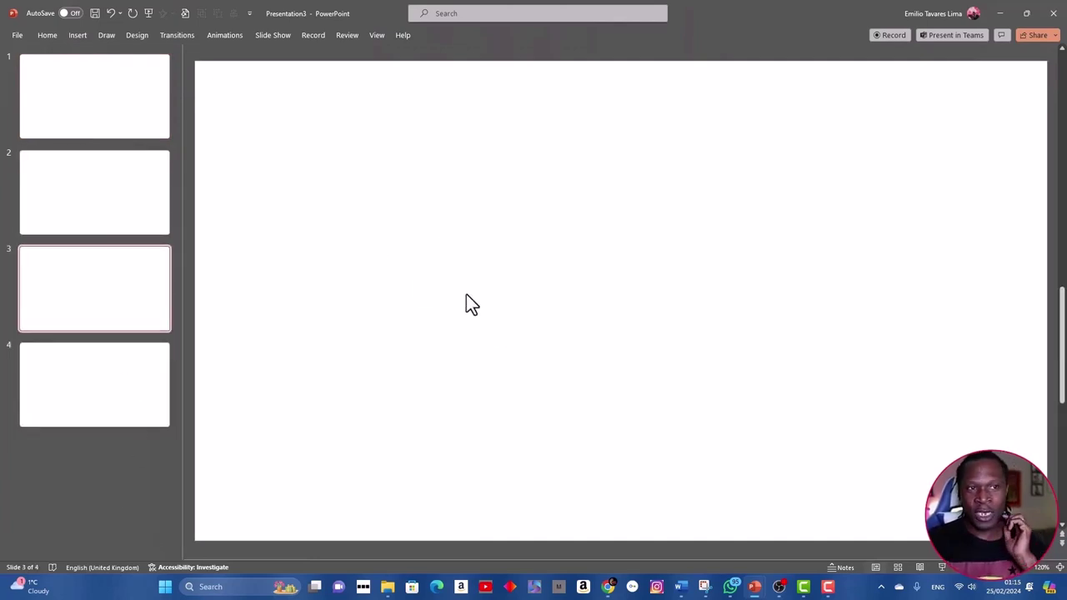
scroll(705, 543, down, 2)
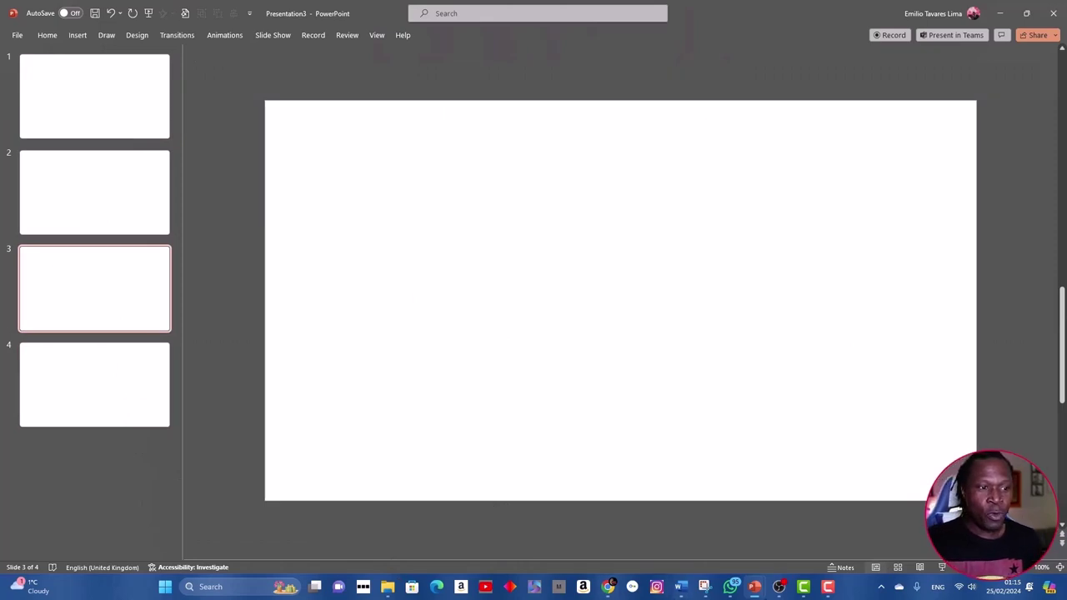
Step: Insert the blue city skyline picture with the lit tower from the new bG folder onto slide 1
mouse_move(746, 593)
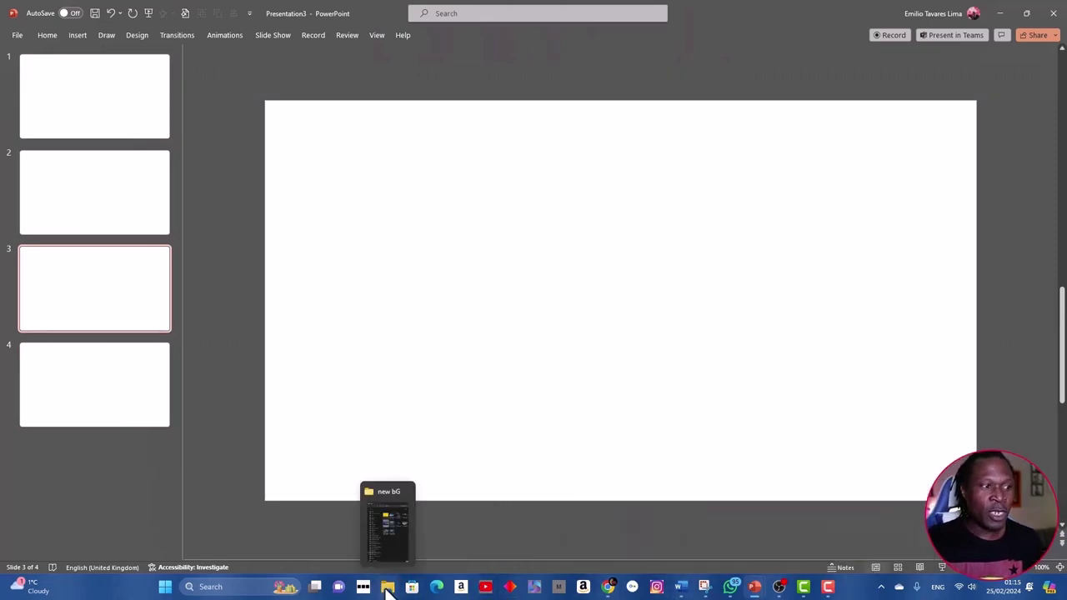
click(387, 588)
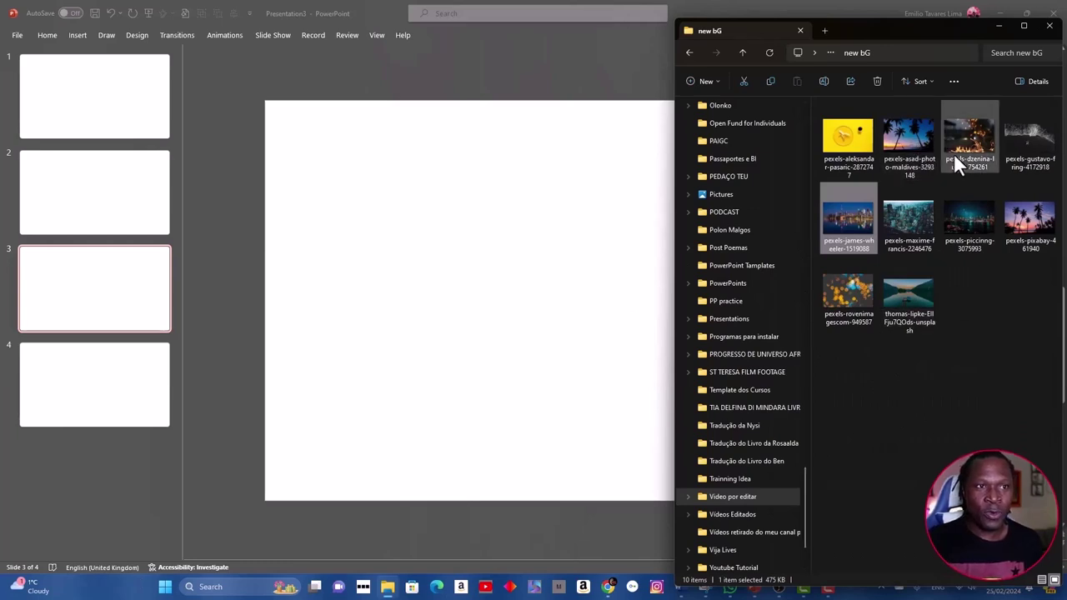
drag(848, 218, 83, 117)
Step: Insert the glowing string lights picture from the new bG folder onto slide 2
click(73, 163)
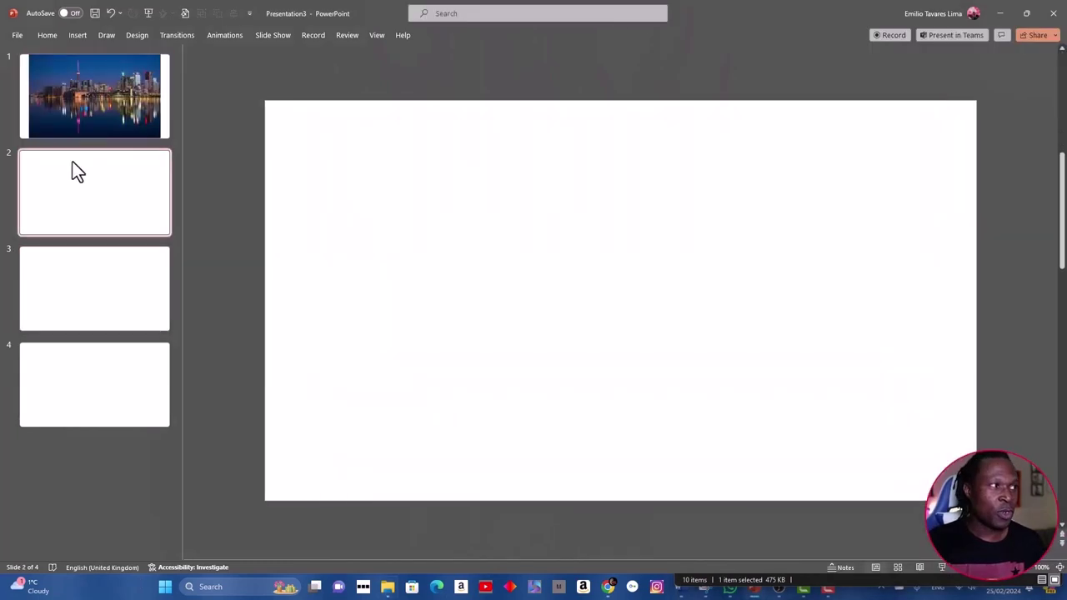
click(388, 586)
drag(977, 140, 553, 313)
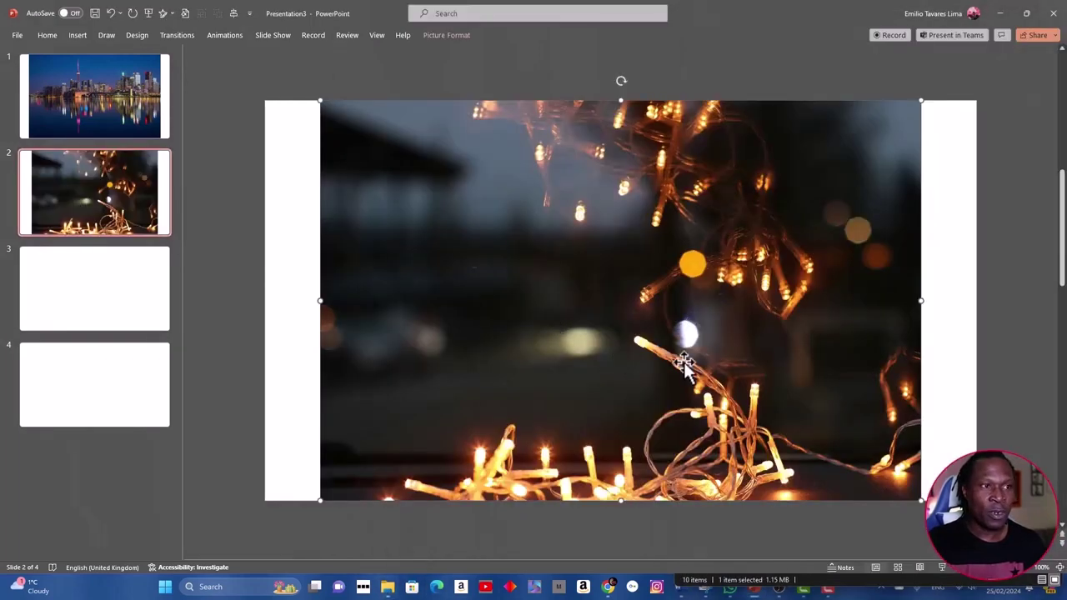
Step: Insert the palm tree sunset picture onto slide 3 and the teal night city picture onto slide 4
click(72, 307)
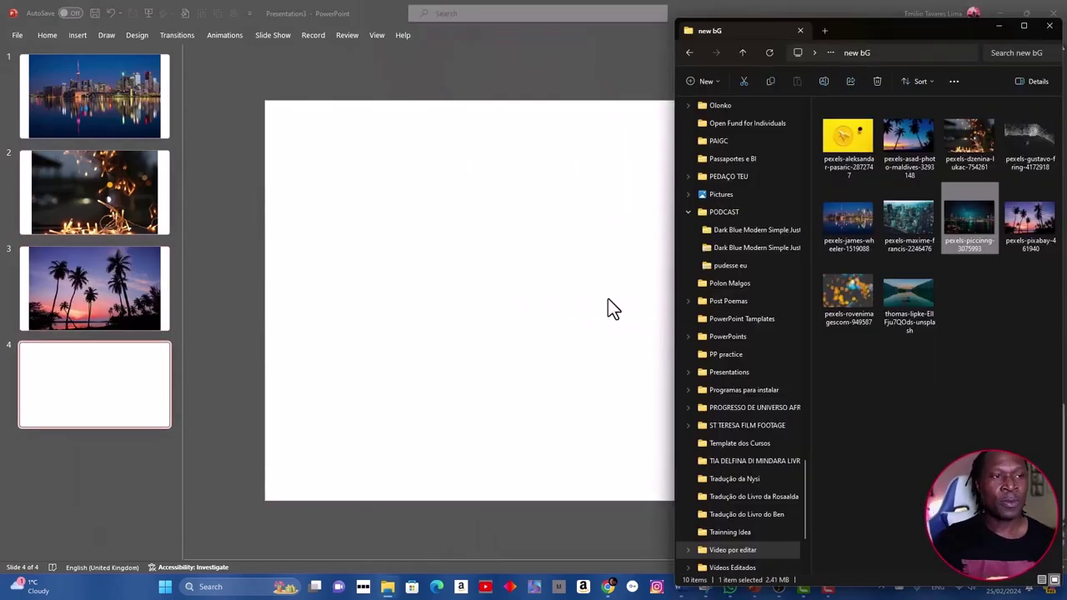
drag(968, 221, 558, 408)
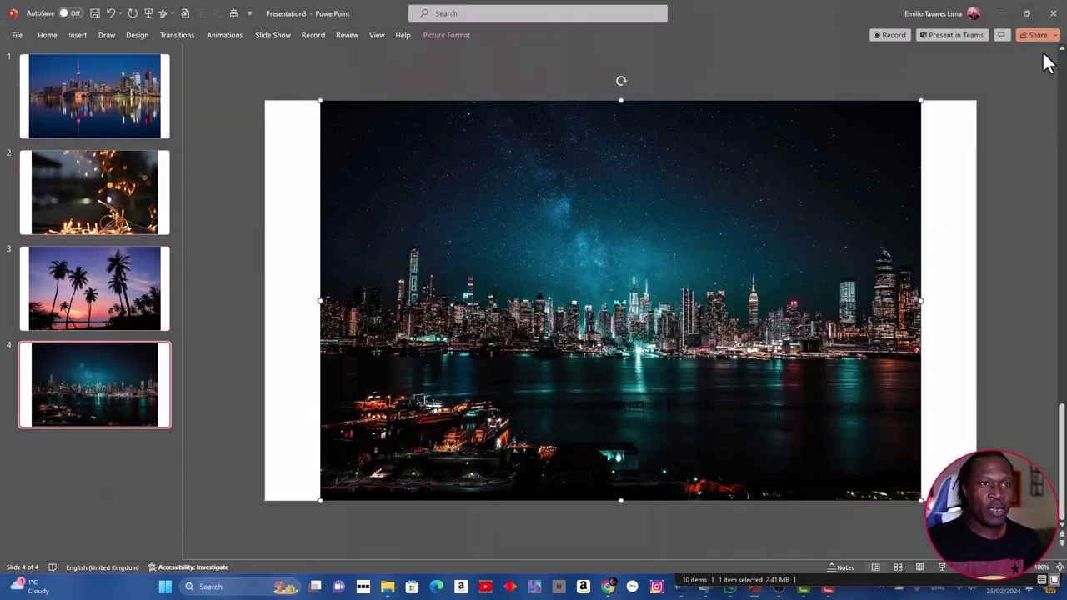
Step: Cut the skyline picture from slide 1 and apply it from the clipboard as that slide's background picture fill
click(100, 121)
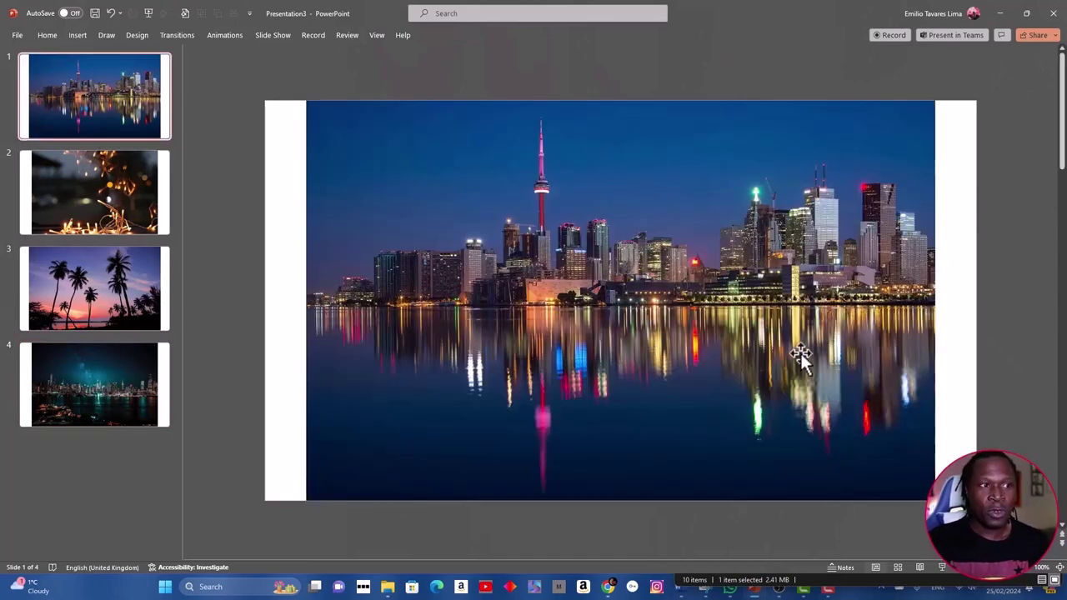
click(748, 308)
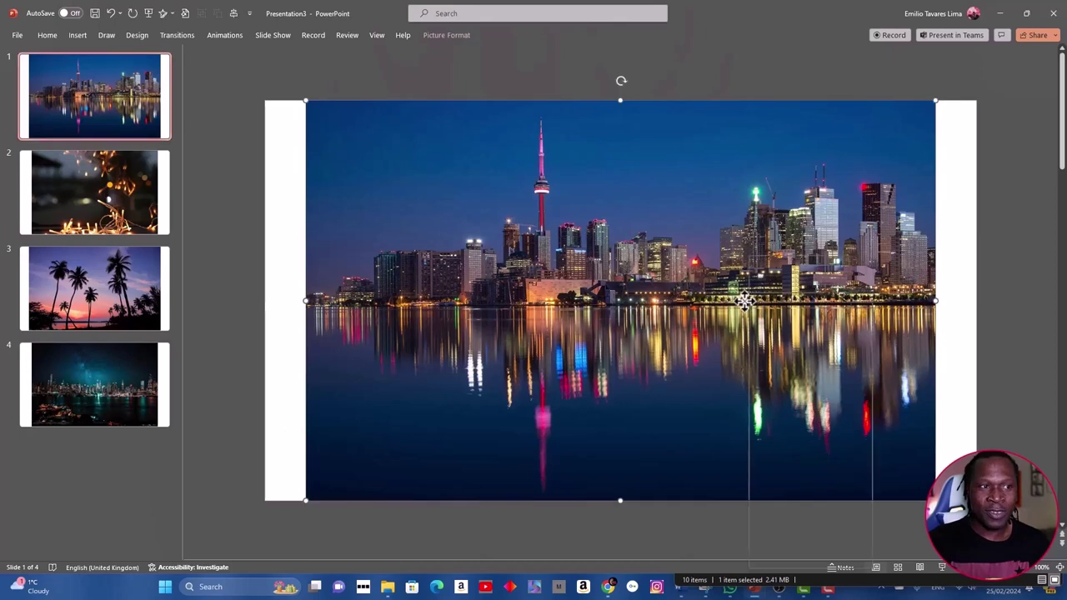
right_click(749, 304)
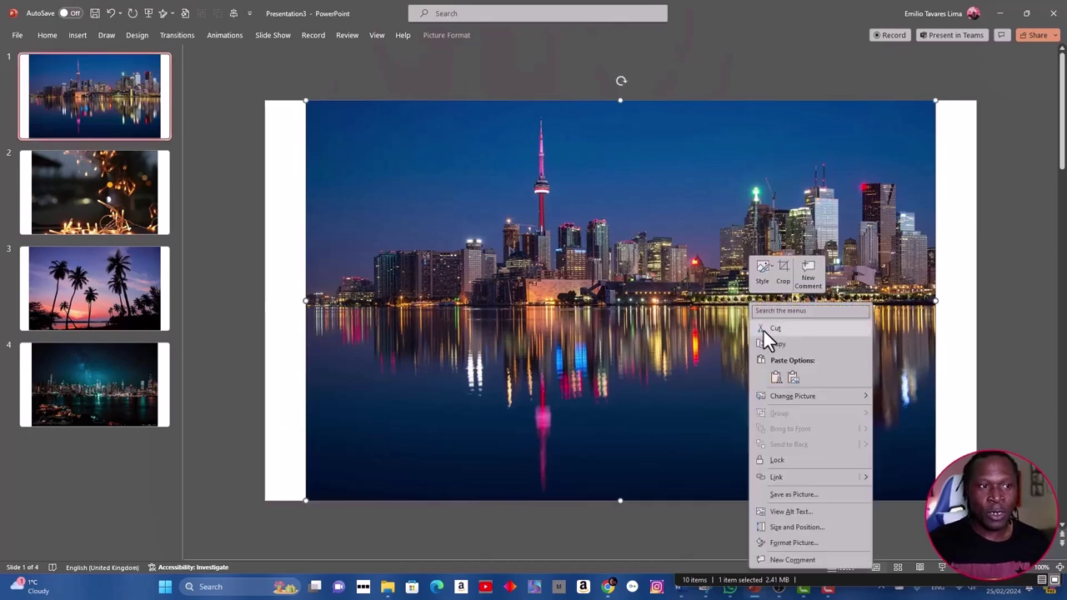
click(763, 331)
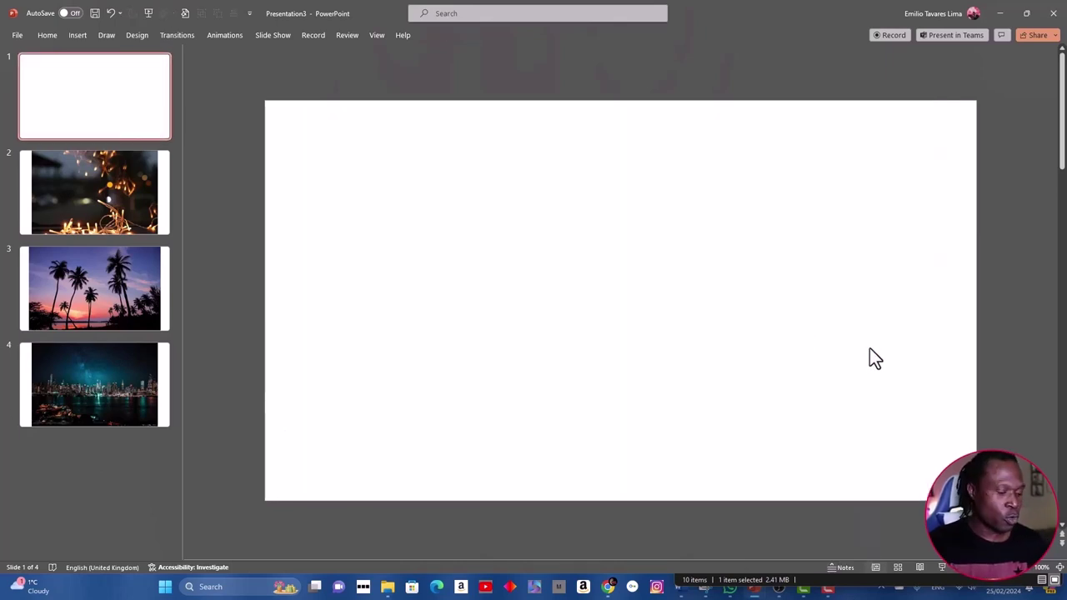
right_click(935, 438)
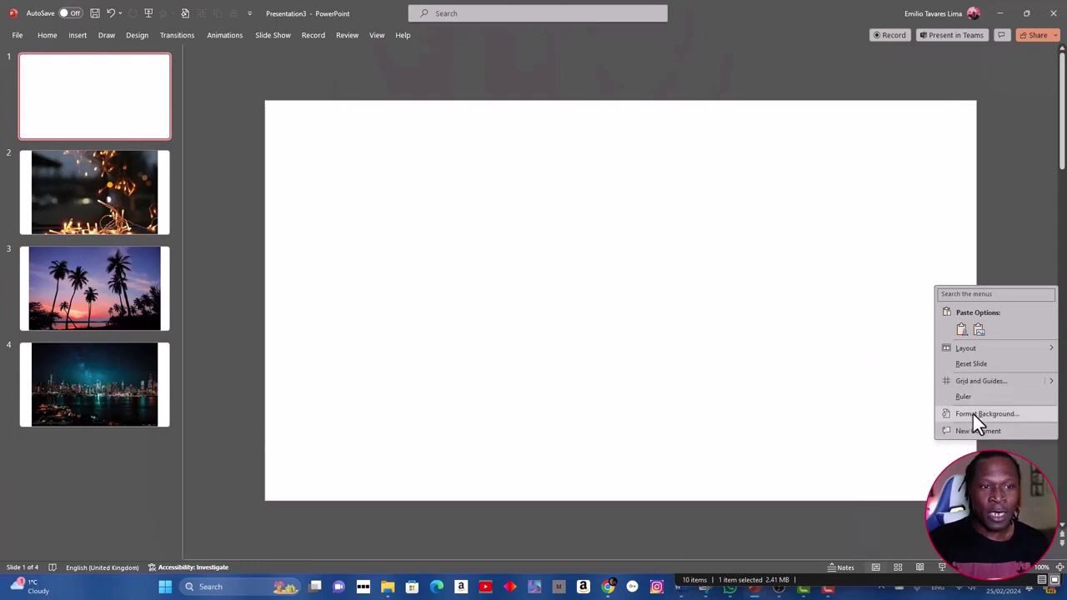
click(974, 415)
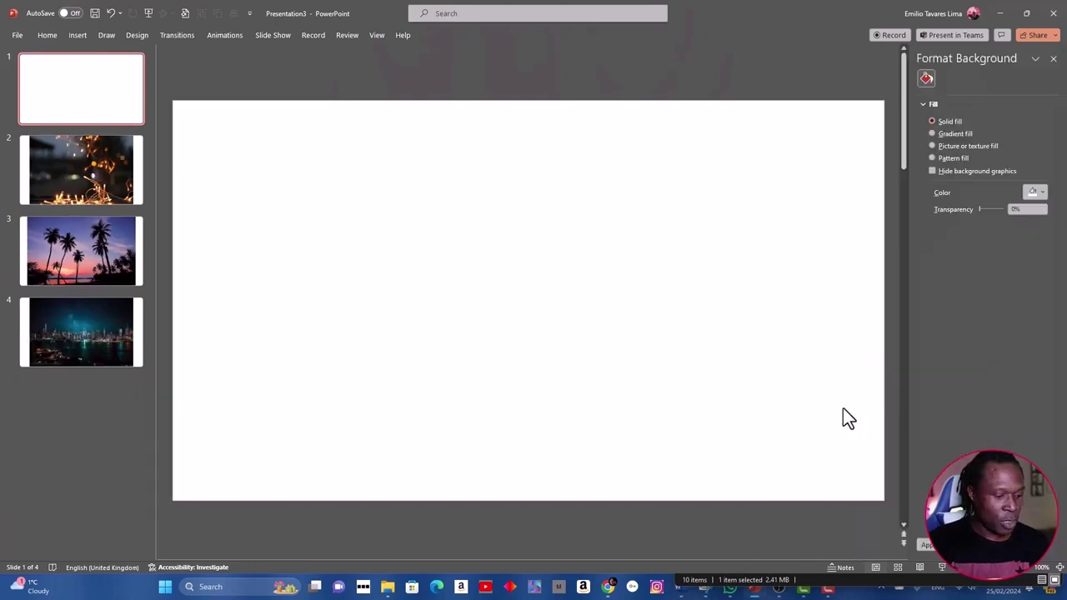
click(946, 146)
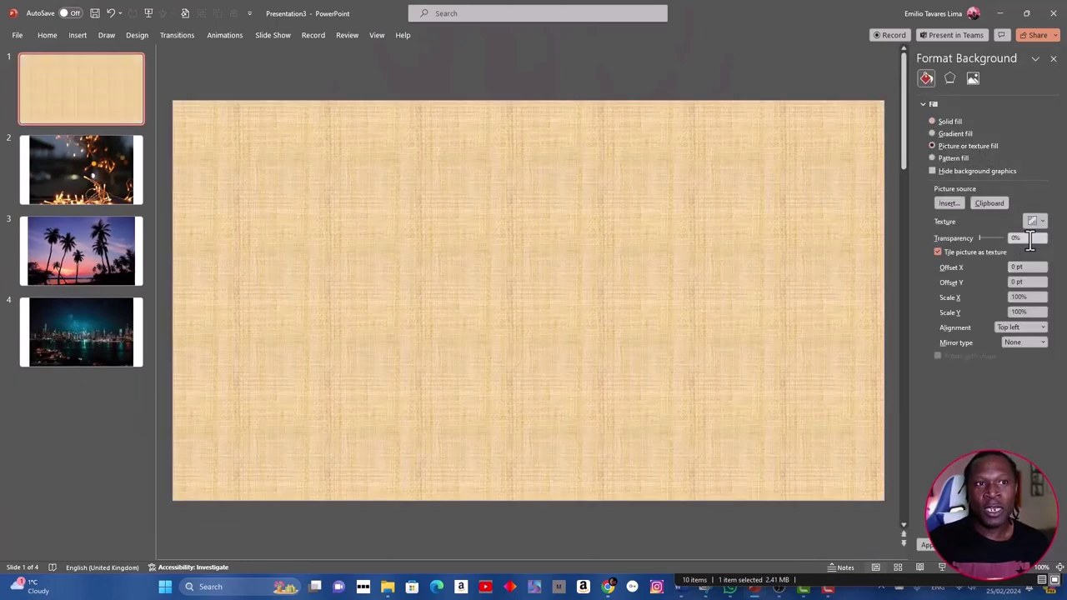
click(990, 203)
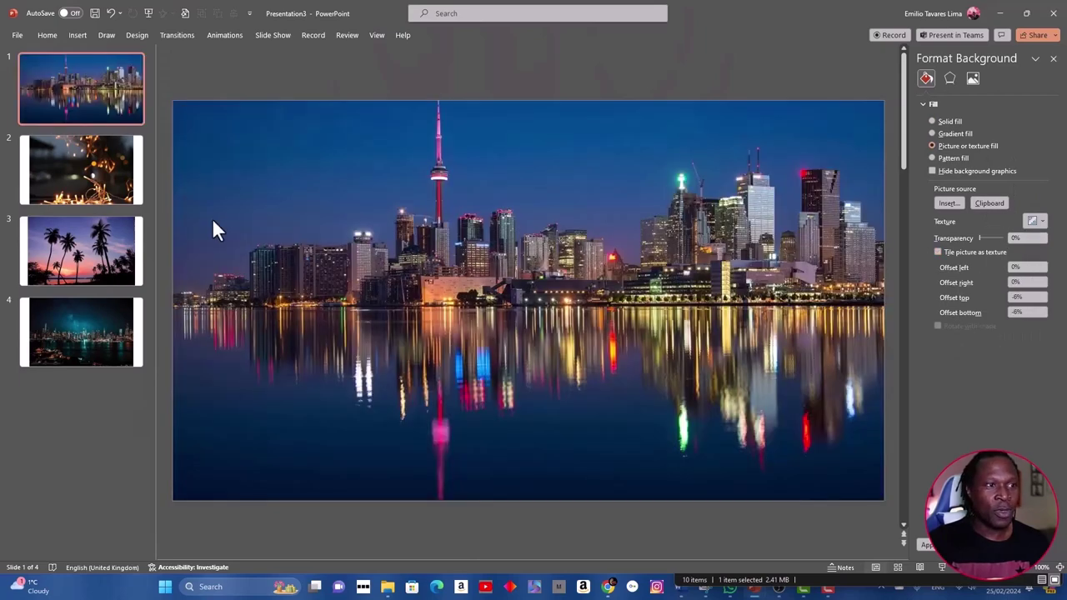
Step: Cut the string lights picture from slide 2 and apply it from the clipboard as that slide's background picture fill
click(53, 178)
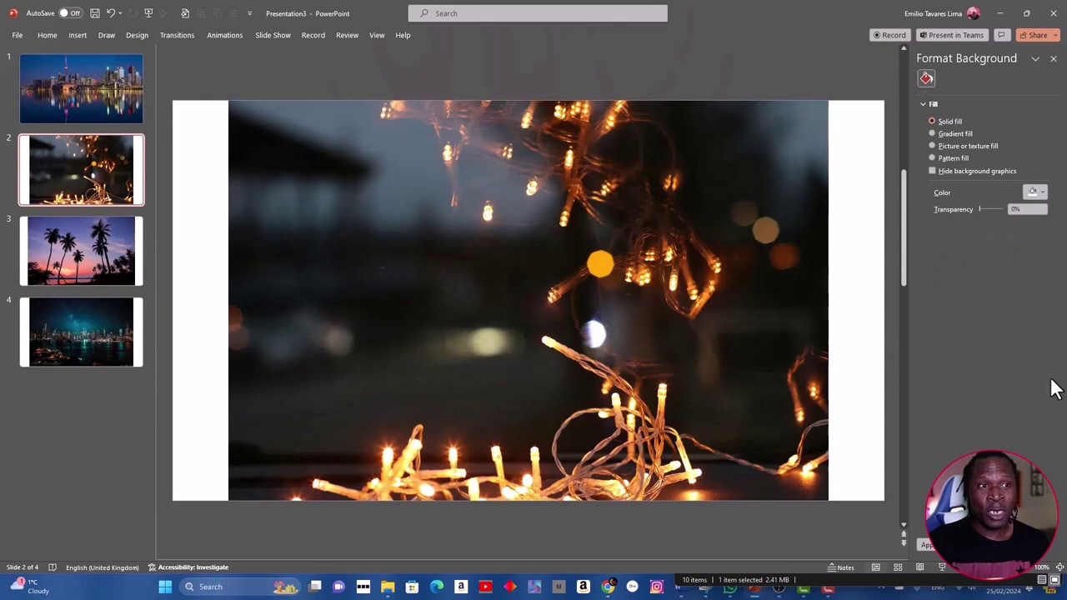
click(726, 333)
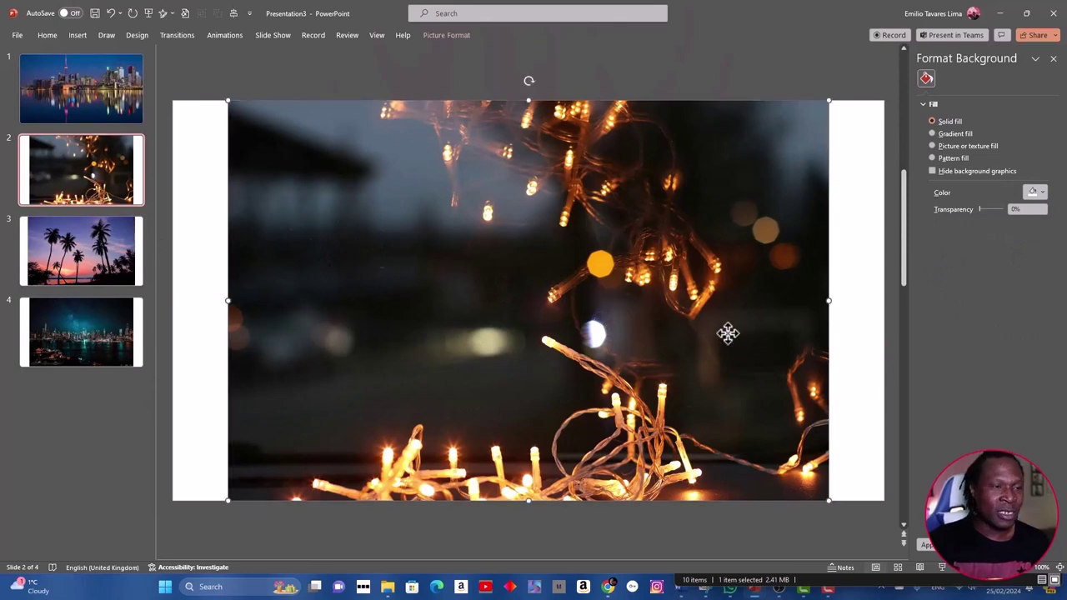
right_click(772, 350)
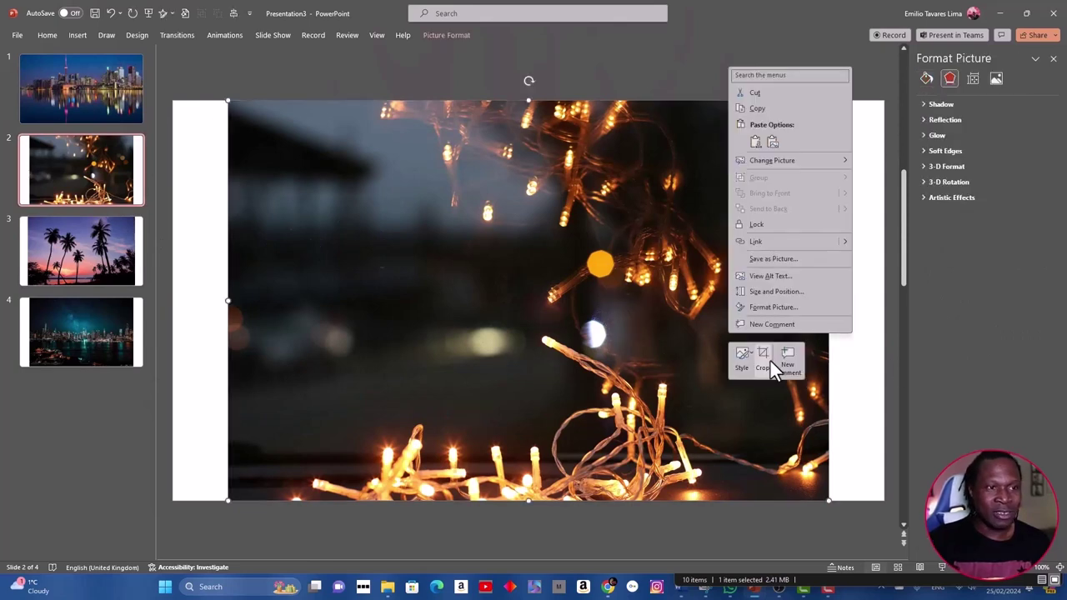
click(758, 93)
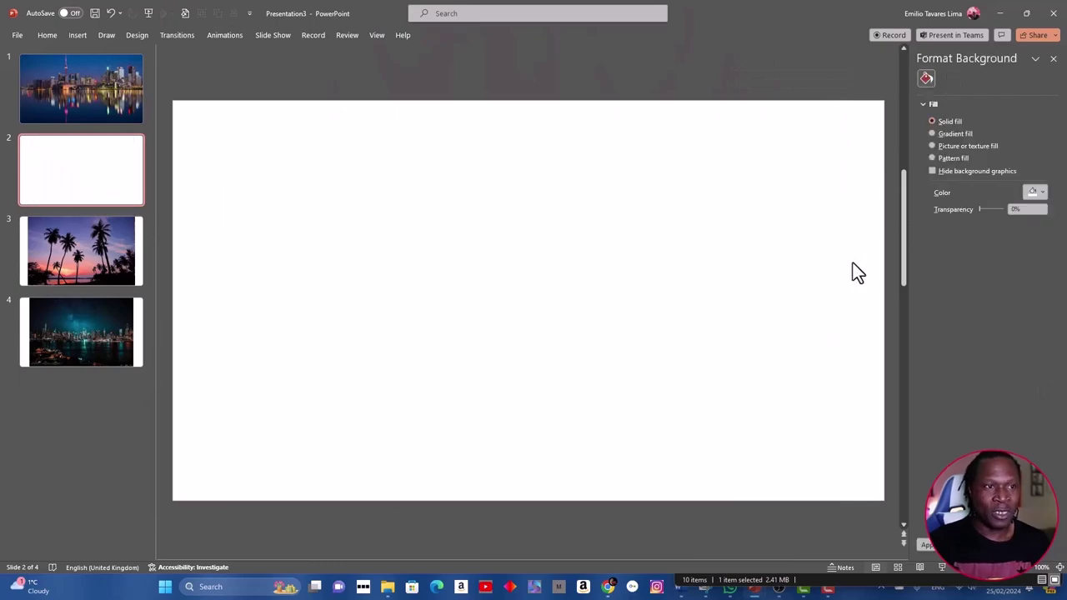
right_click(853, 263)
click(900, 393)
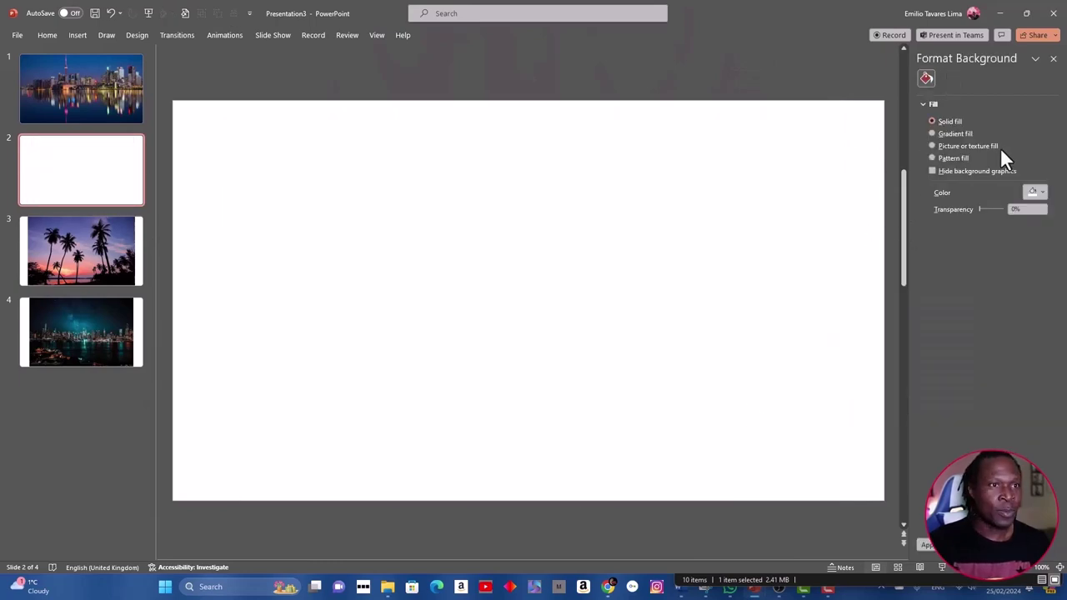
click(969, 146)
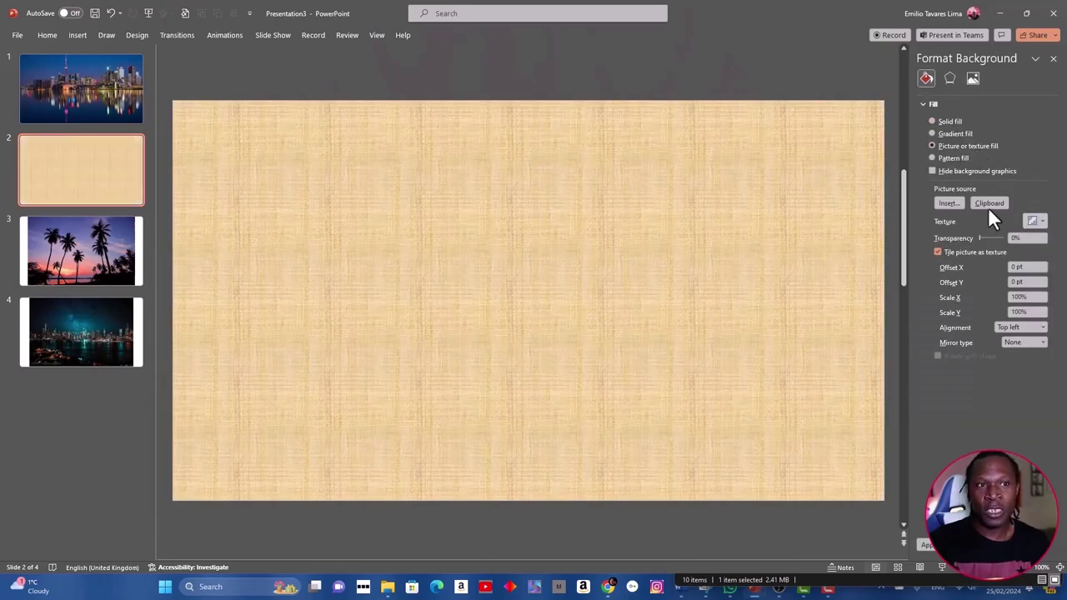
click(989, 203)
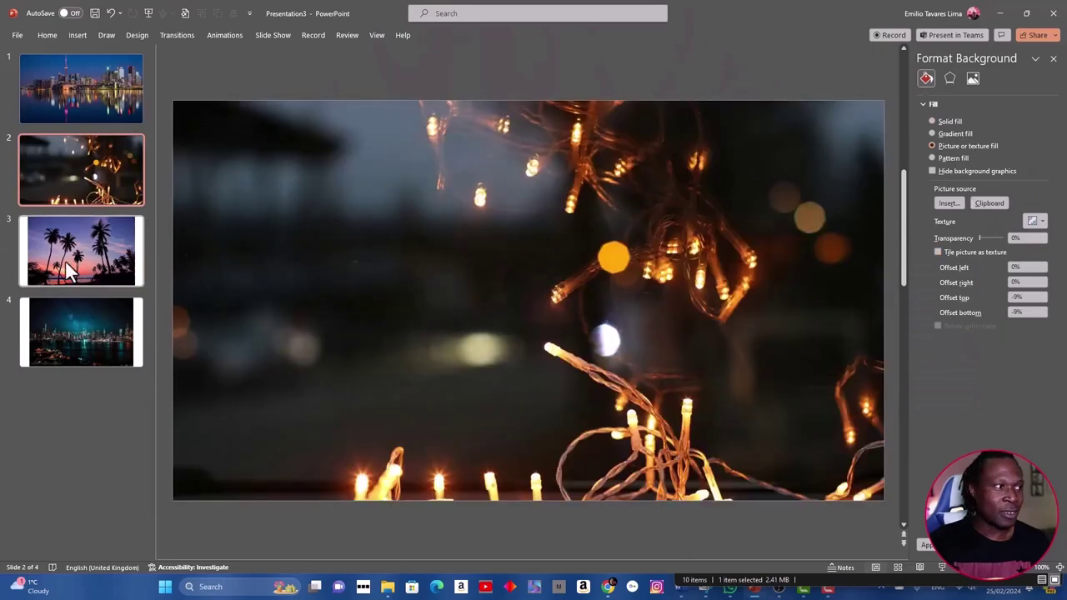
Step: Cut the palm tree sunset picture from slide 3 and apply it from the clipboard as that slide's background picture fill
click(68, 271)
click(541, 245)
right_click(541, 245)
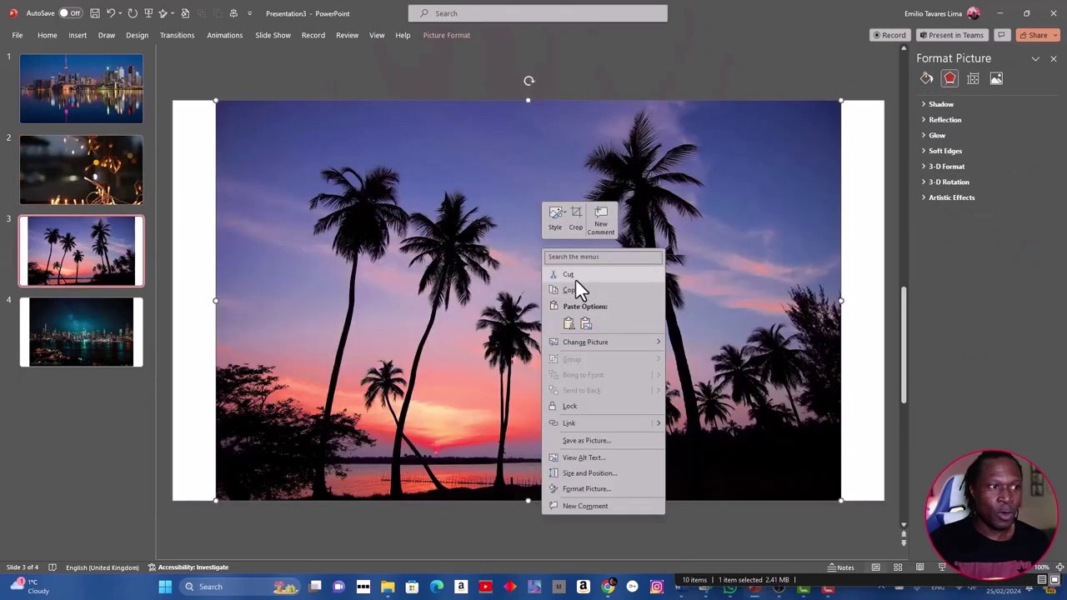
click(574, 274)
right_click(850, 360)
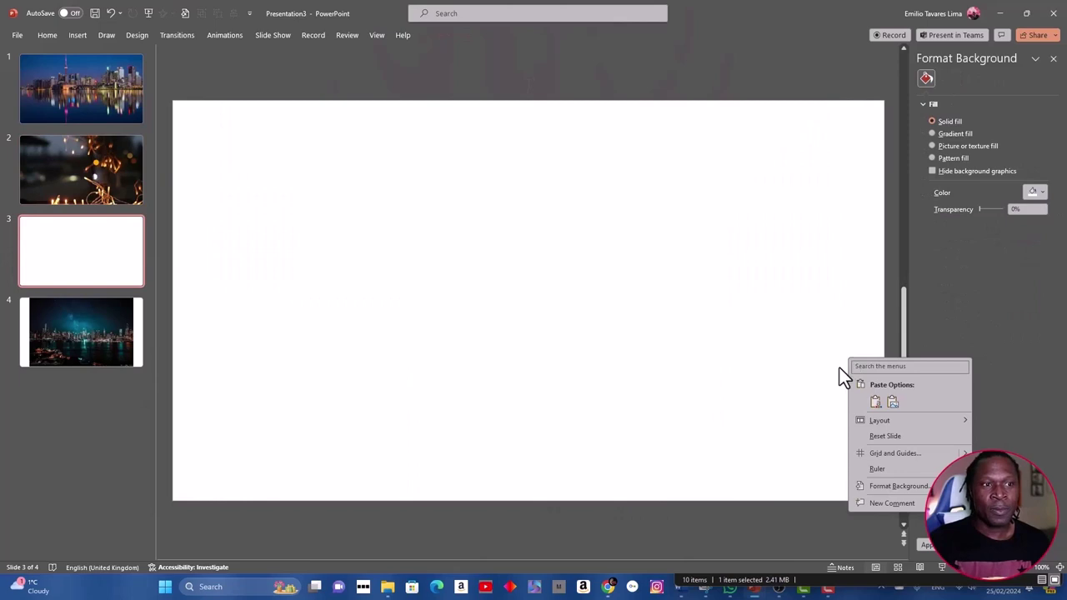
click(890, 487)
click(964, 146)
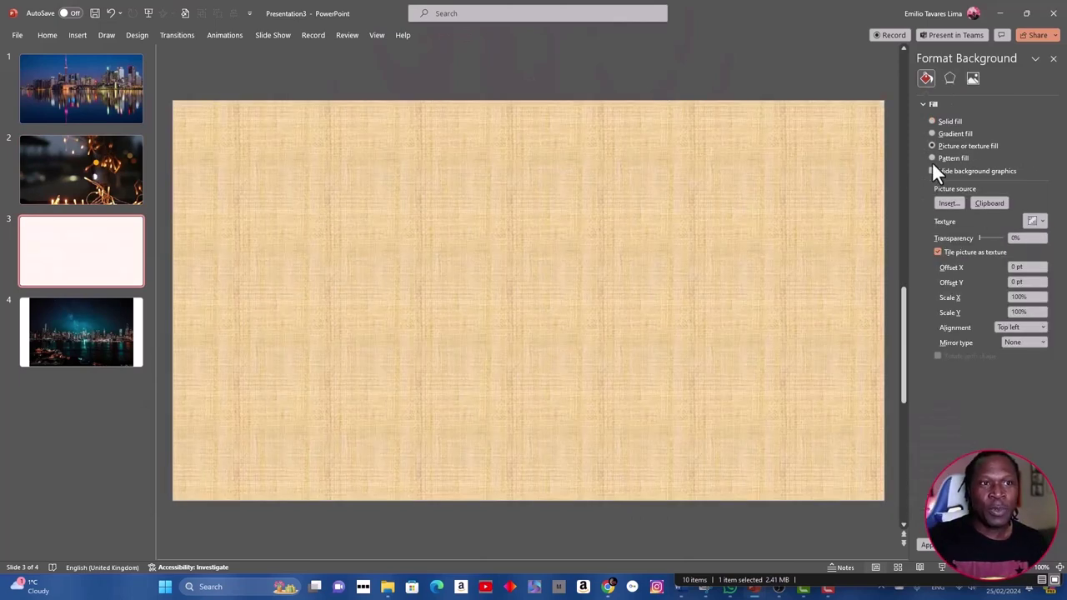
key(ctrl+v)
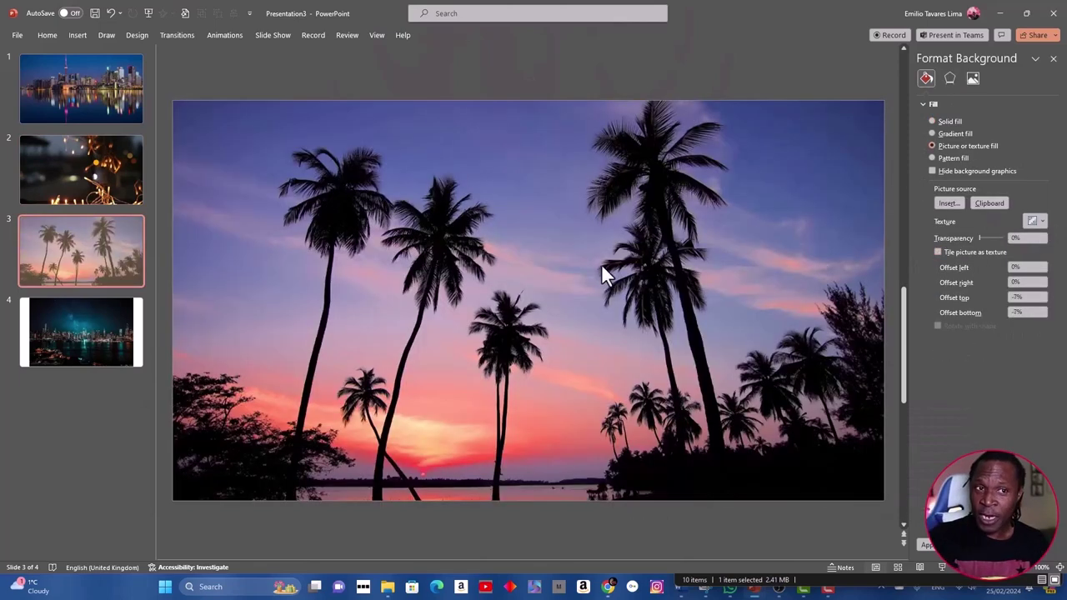
Step: Cut the teal night city picture from slide 4 and apply it from the clipboard as that slide's background picture fill
click(65, 318)
drag(505, 322, 511, 282)
right_click(564, 197)
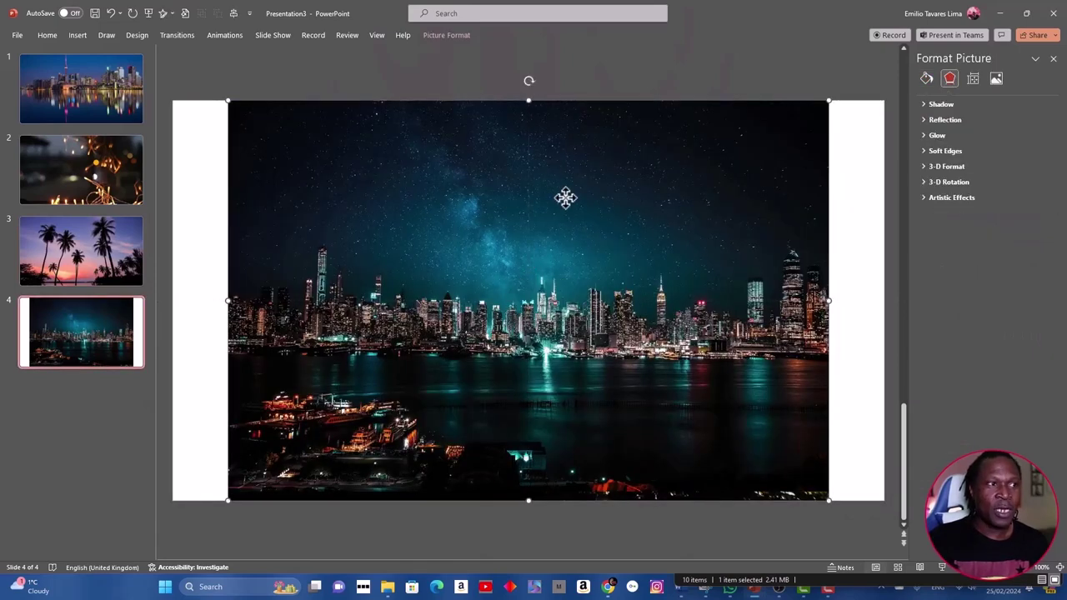
click(600, 239)
key(Delete)
right_click(848, 339)
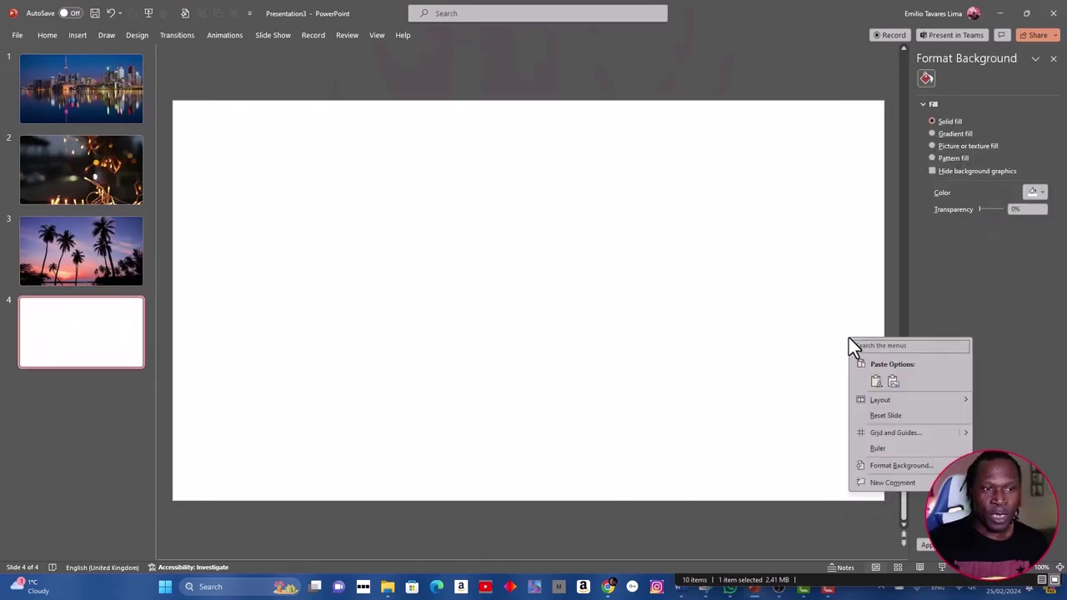
click(885, 466)
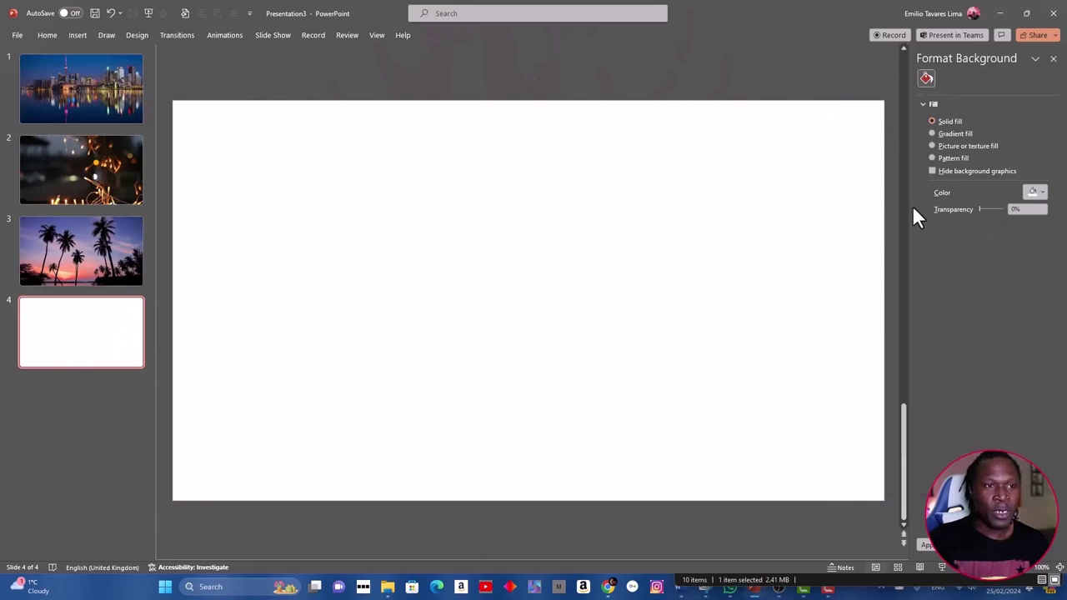
click(967, 146)
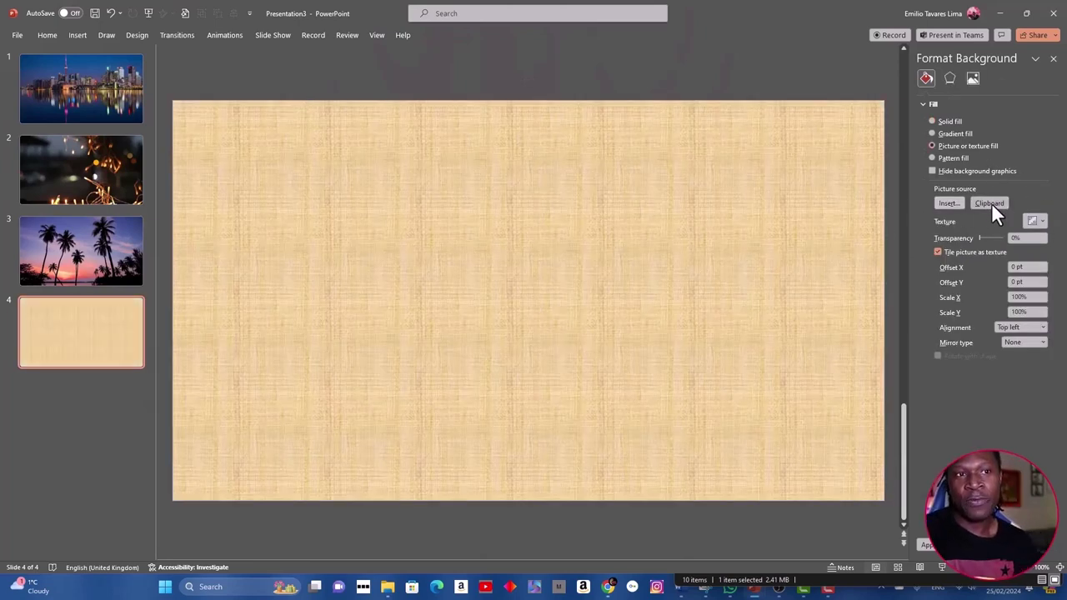
click(992, 203)
Step: Draw a rectangle with two diagonally opposite rounded corners, about 27.15 cm wide and 12.17 cm high, over slide 1's skyline
click(77, 116)
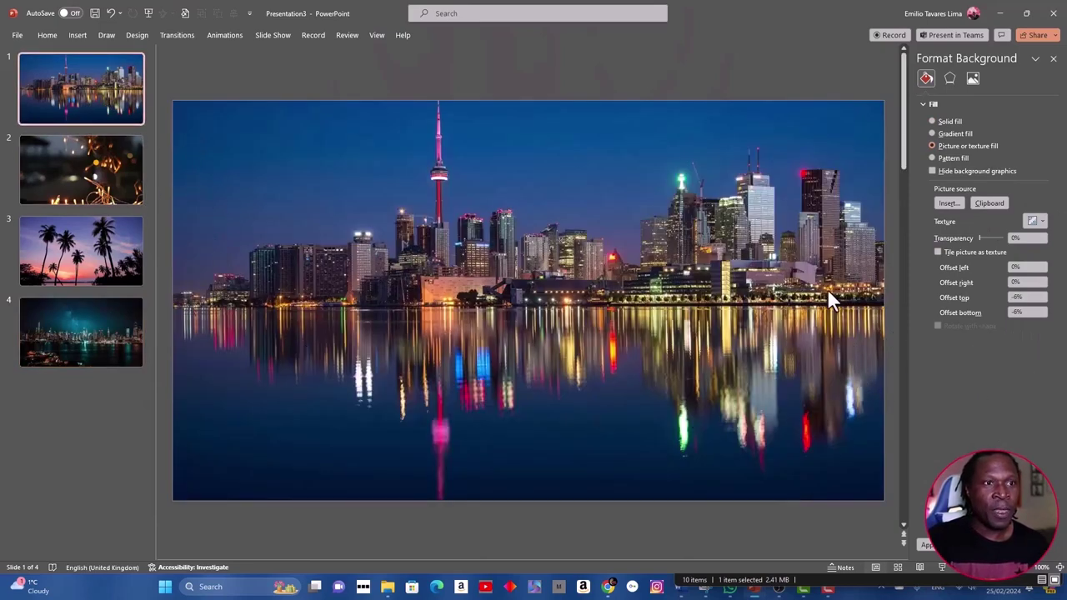
click(77, 35)
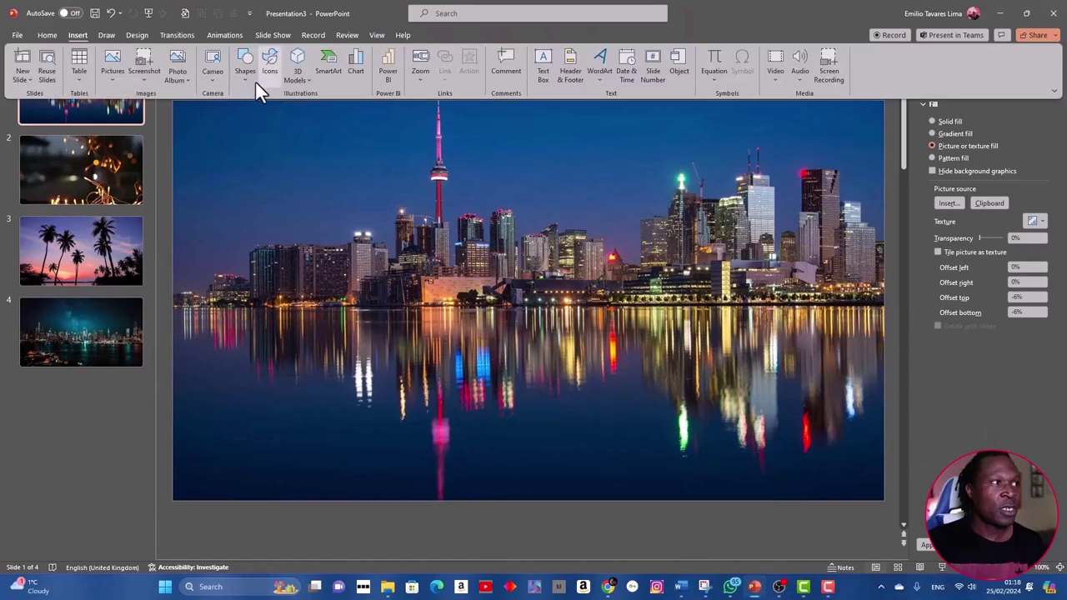
click(247, 82)
click(331, 190)
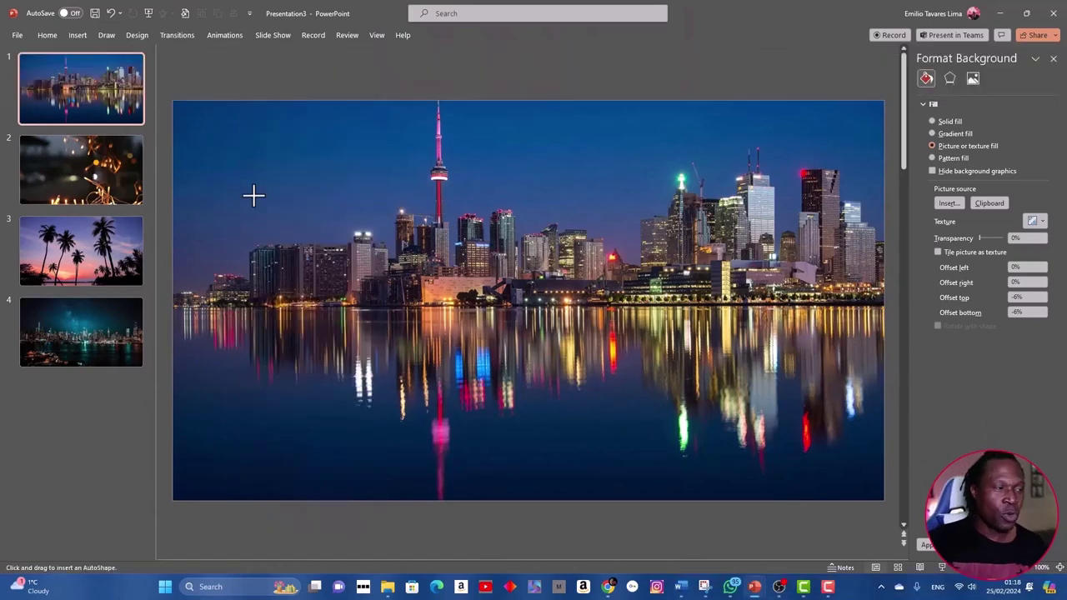
drag(255, 197, 822, 450)
drag(596, 347, 615, 381)
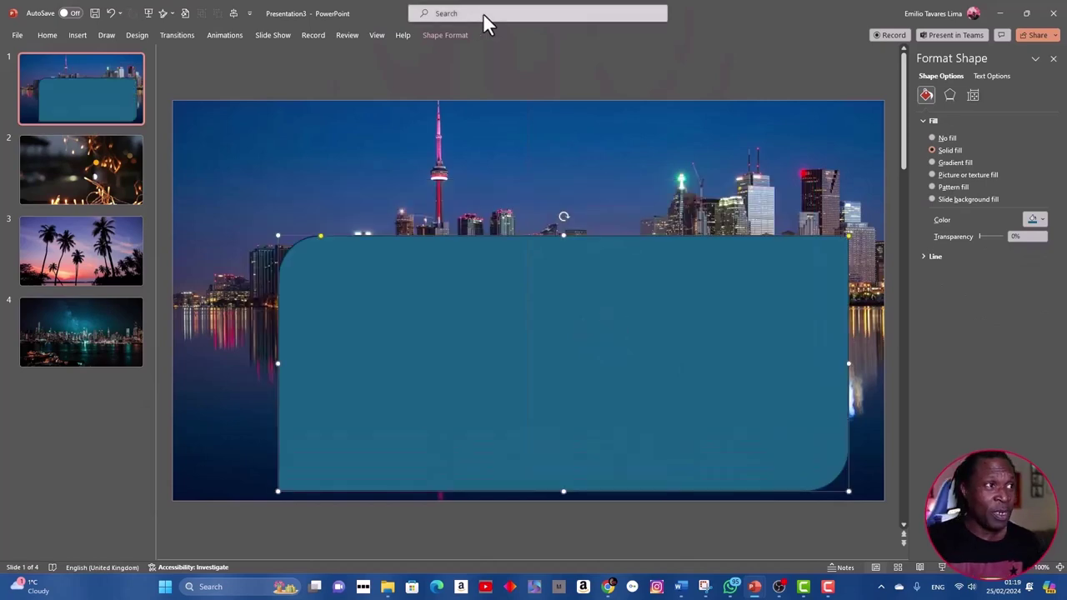
Step: Align the rounded-corner rectangle to the horizontal center and vertical middle of slide 1
click(444, 35)
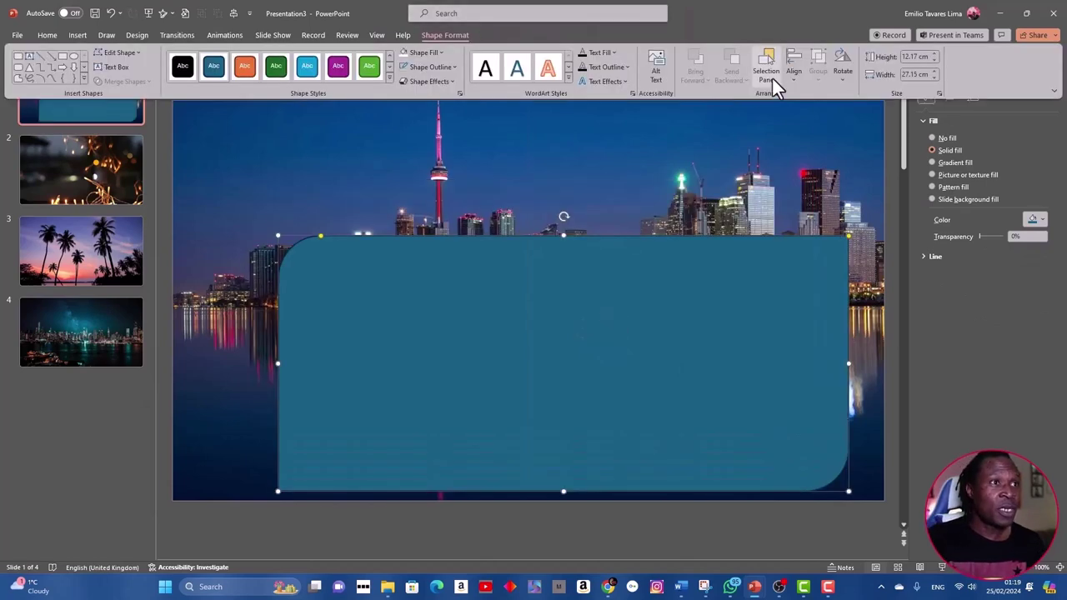
click(792, 80)
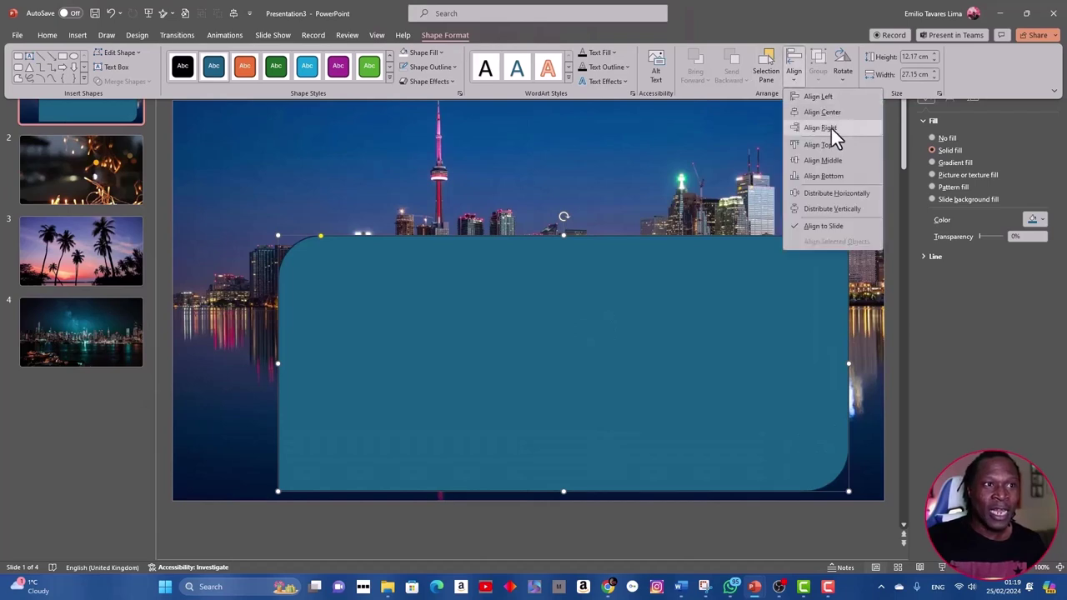
click(834, 113)
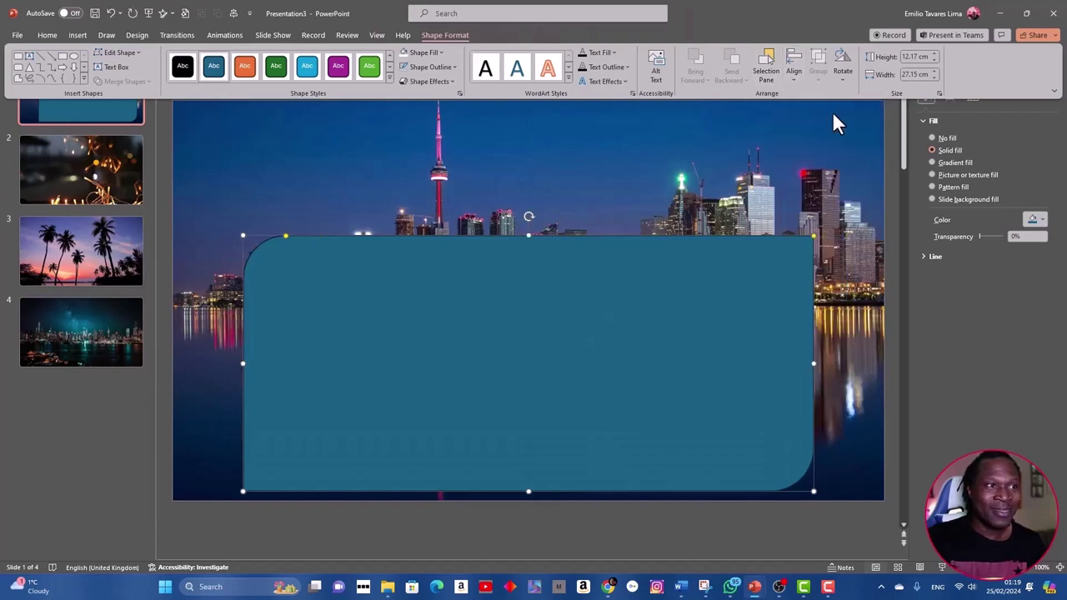
click(795, 80)
click(823, 160)
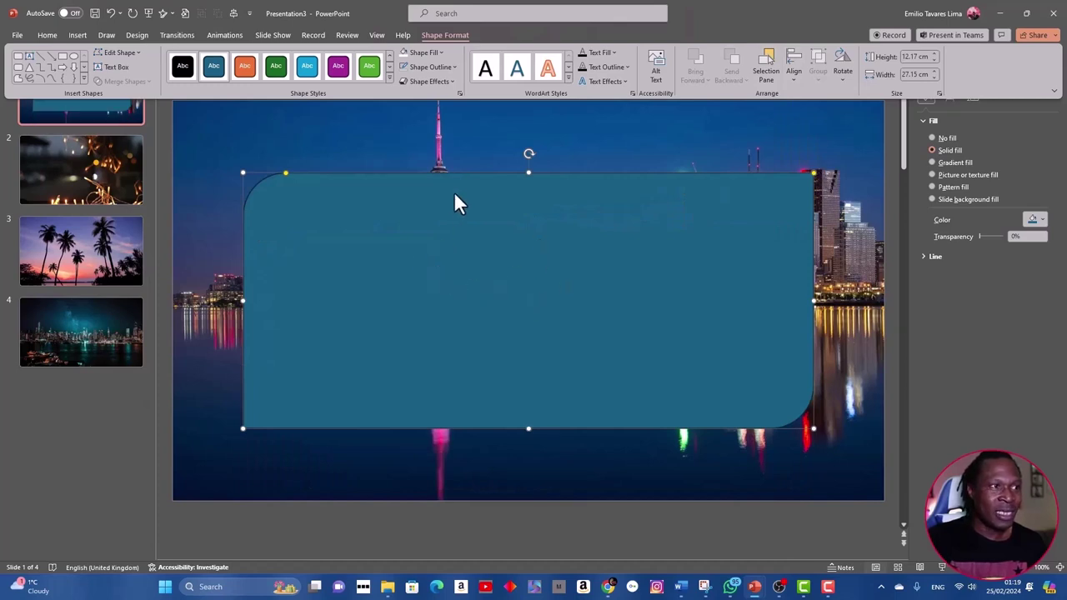
Step: Show the guides to check the rectangle's centering on the slide, and hide them again
click(376, 37)
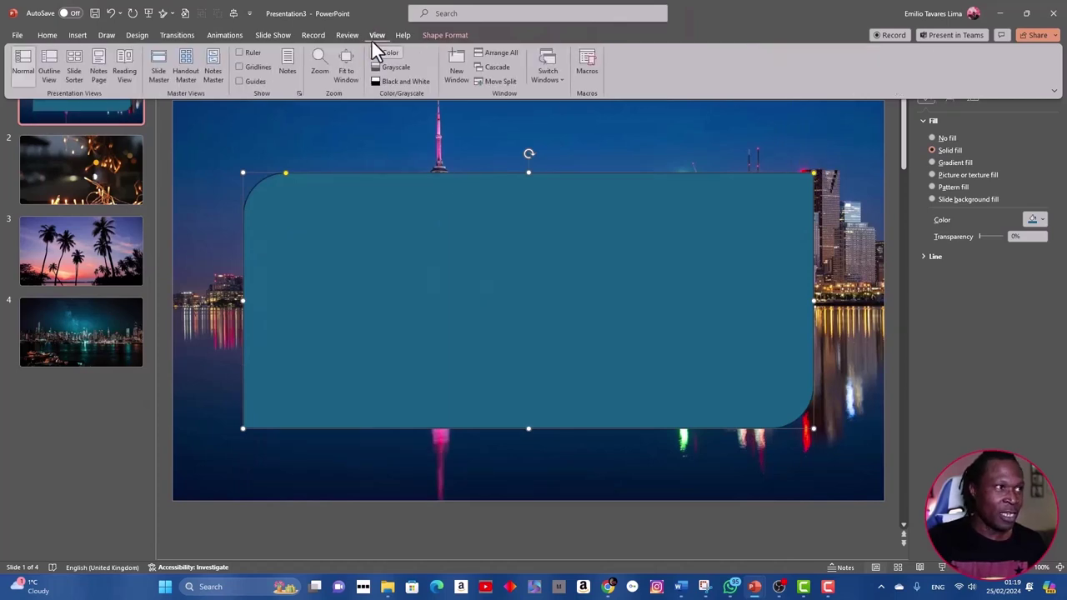
click(239, 81)
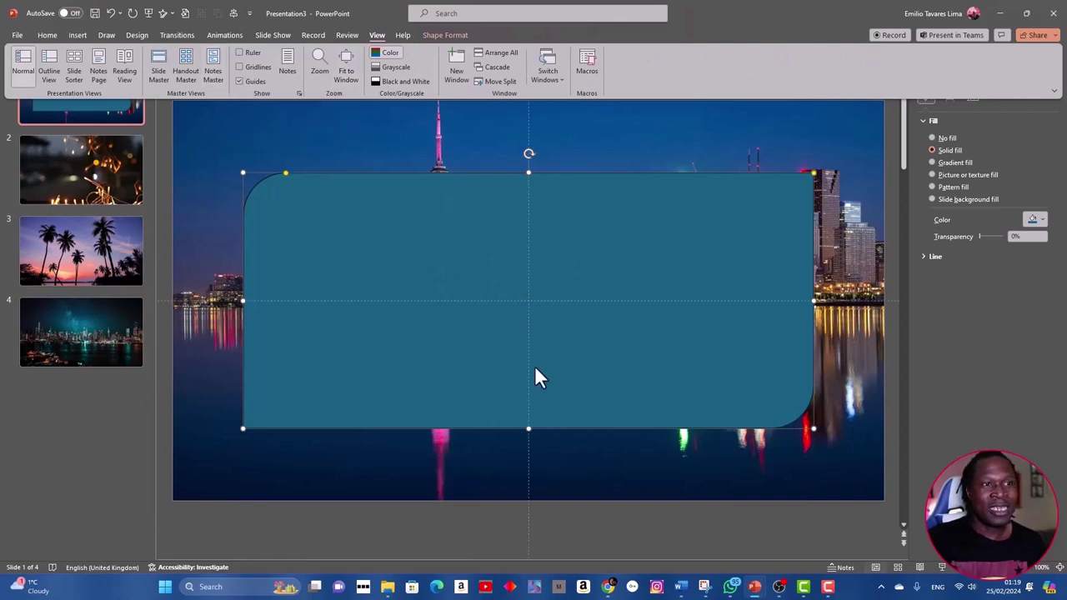
click(239, 81)
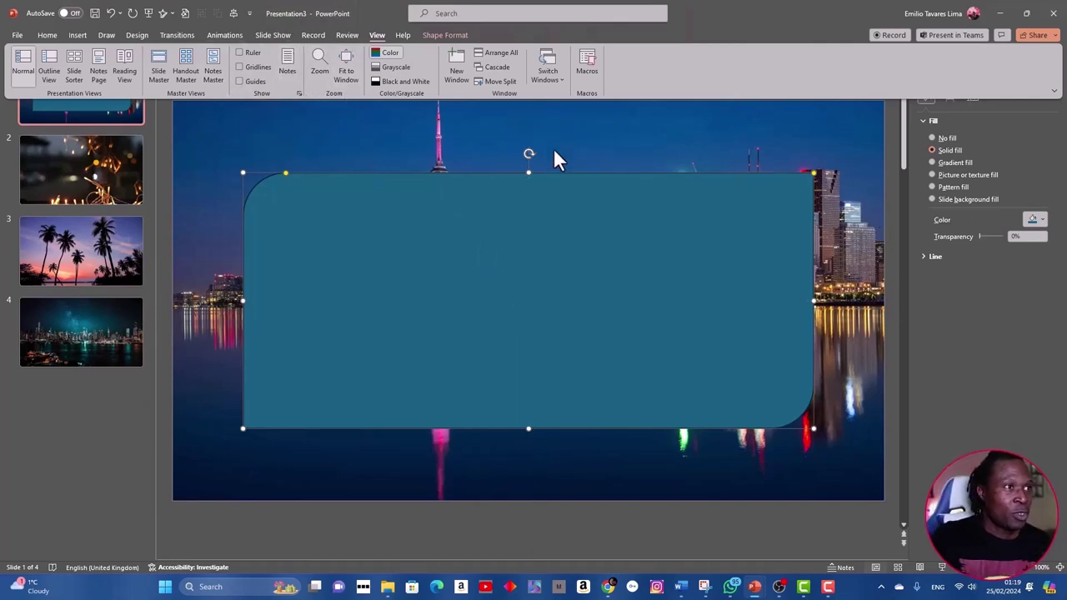
Step: Remove the outline from the rectangle on slide 1
click(445, 37)
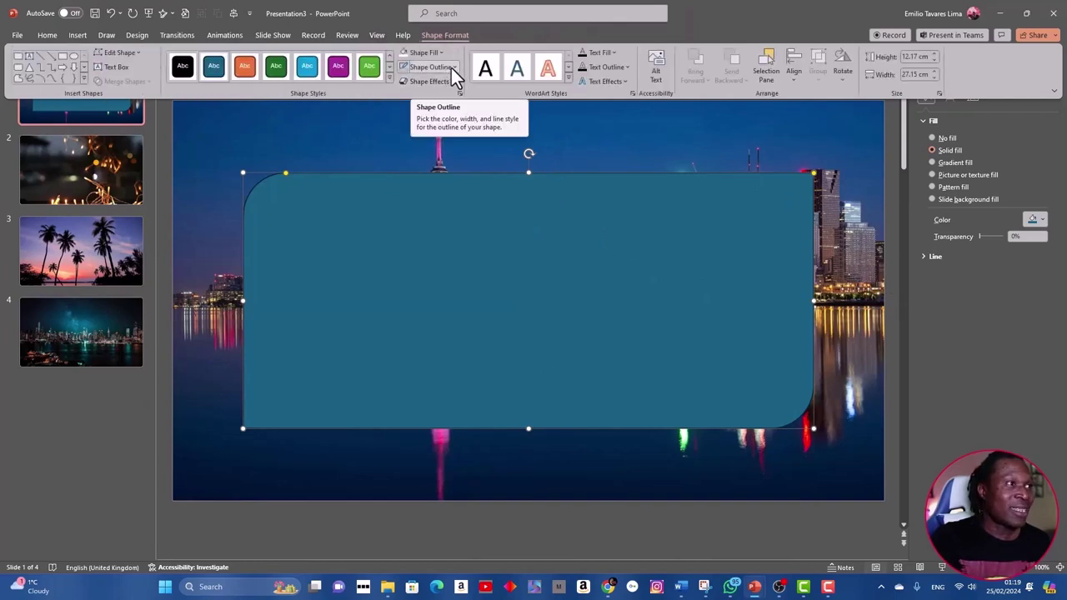
click(451, 67)
click(444, 190)
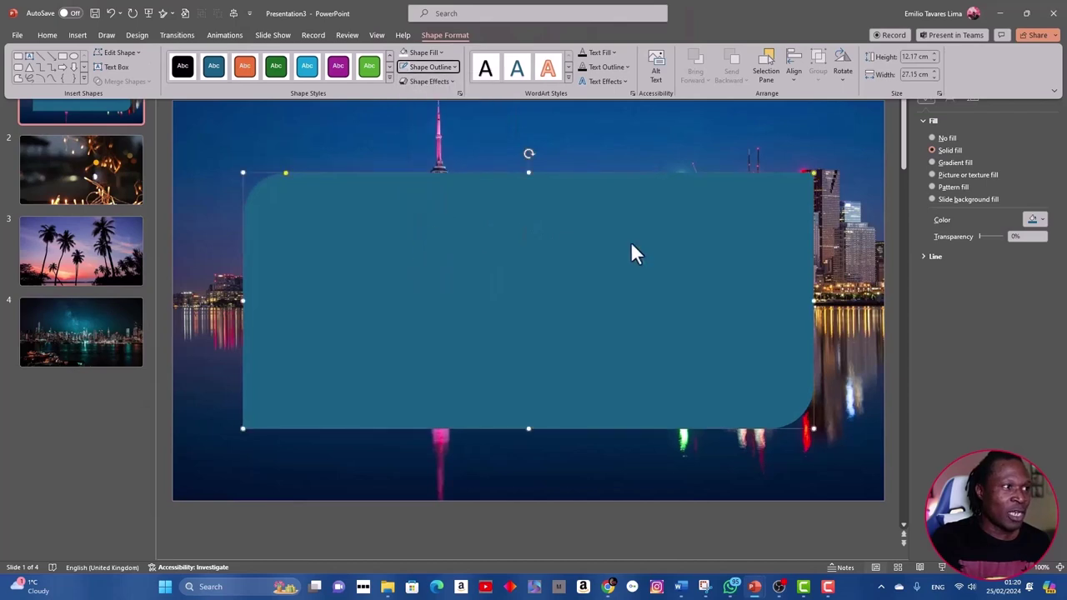
click(811, 260)
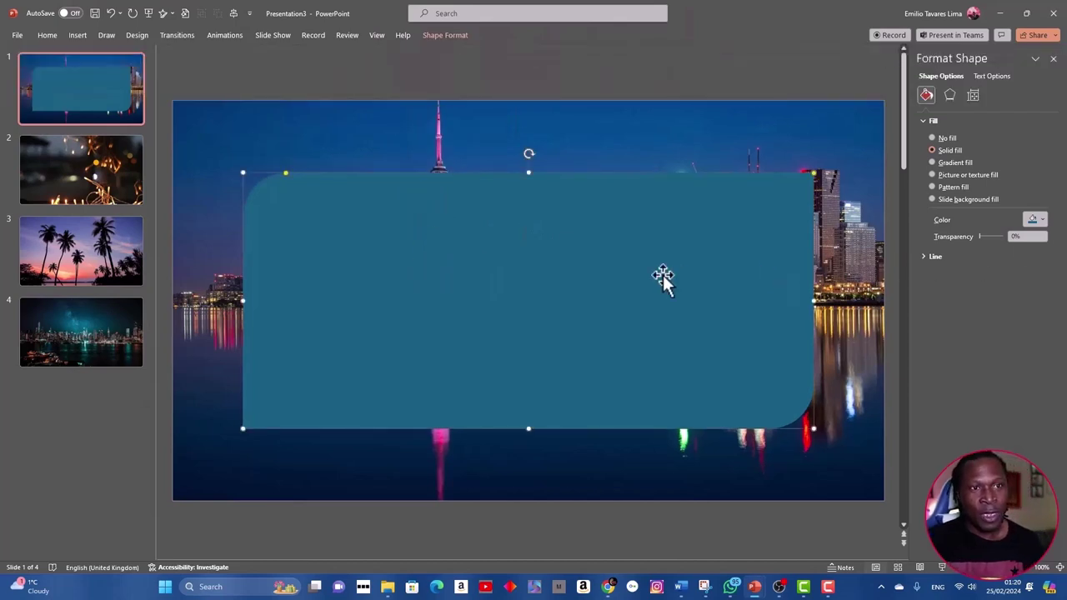
Step: Fill slide 1's rectangle with solid white and set its transparency to 26%
click(1042, 220)
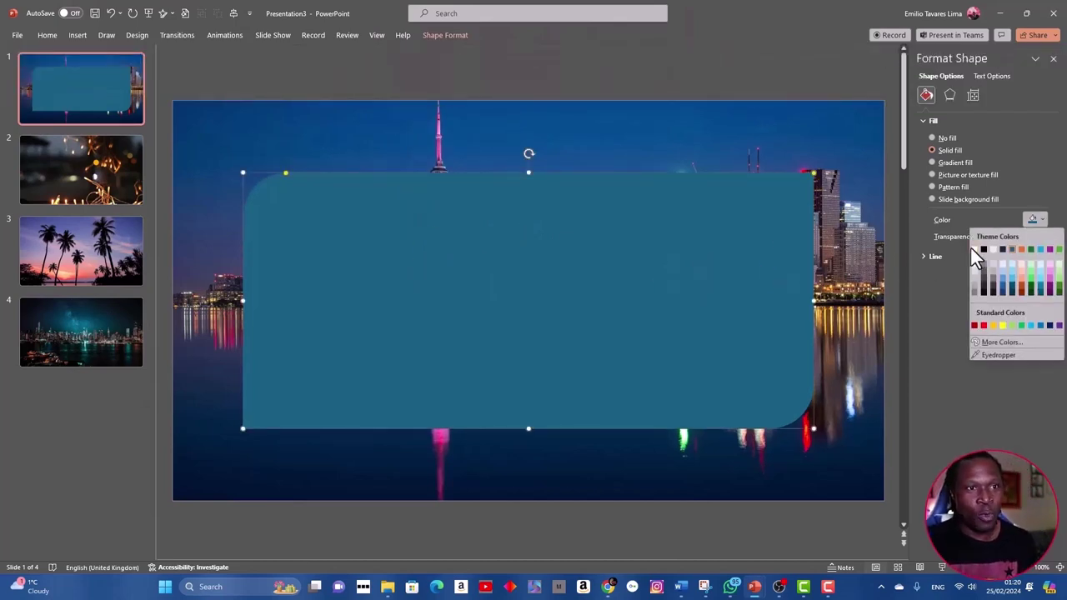
click(974, 249)
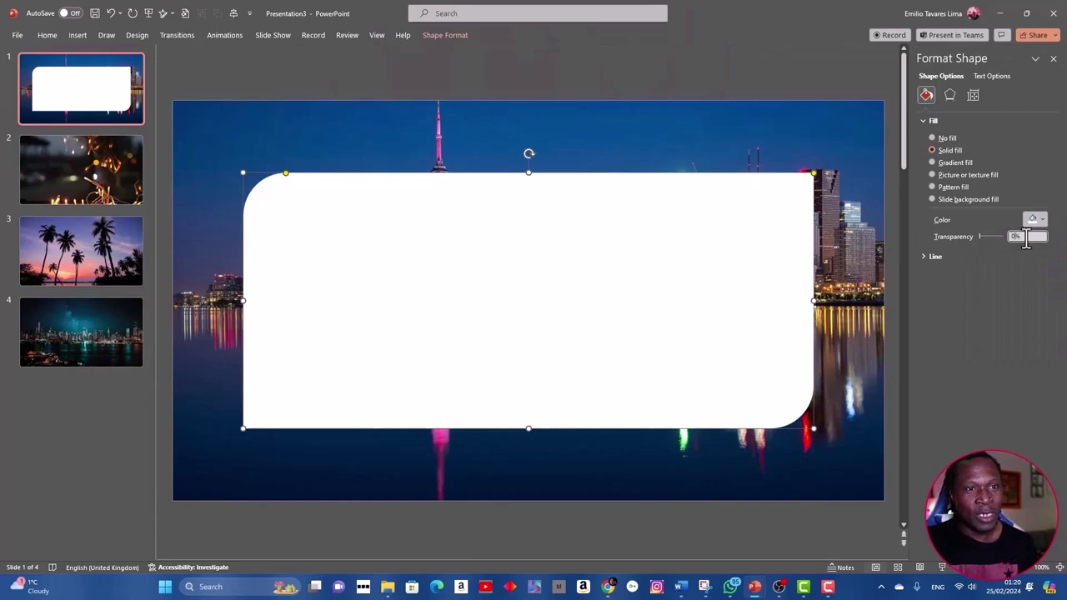
text(26)
key(Return)
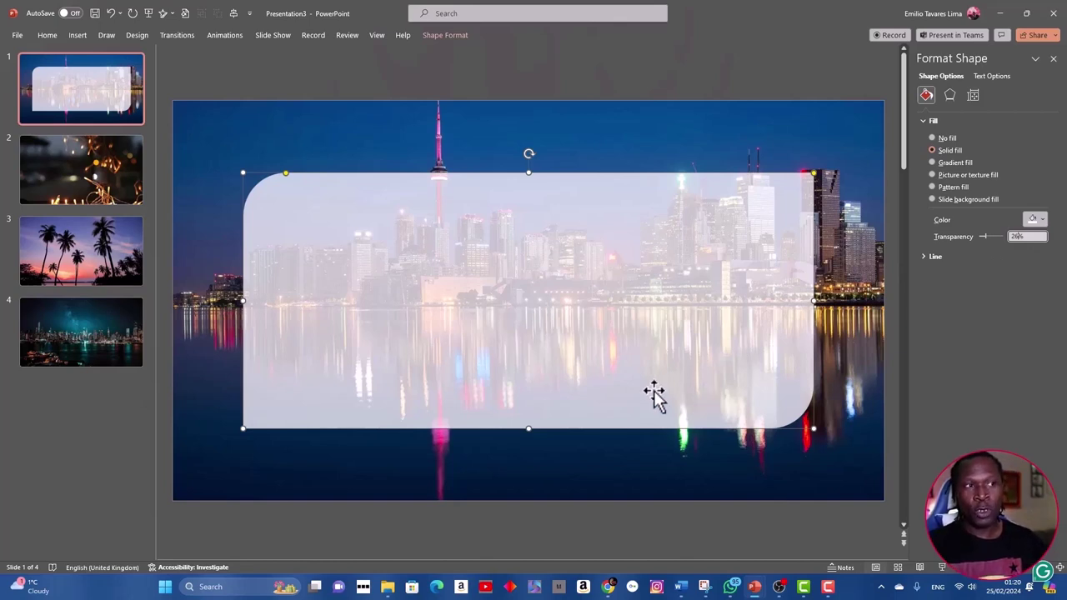
drag(671, 389, 675, 392)
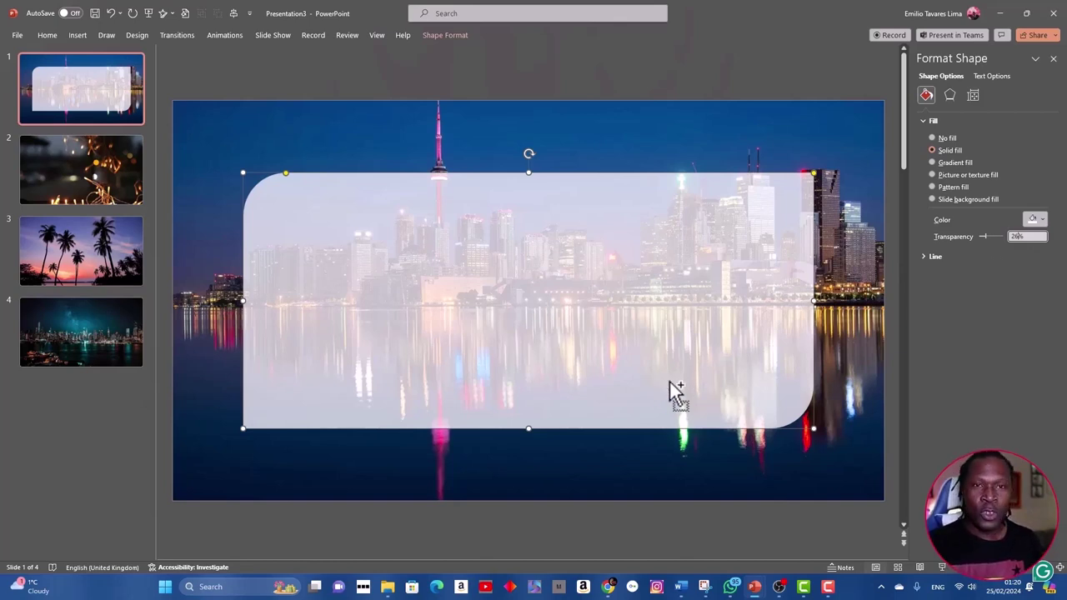
Step: Copy the semi-transparent white rectangle from slide 1 and paste it onto slides 2, 3 and 4
click(42, 171)
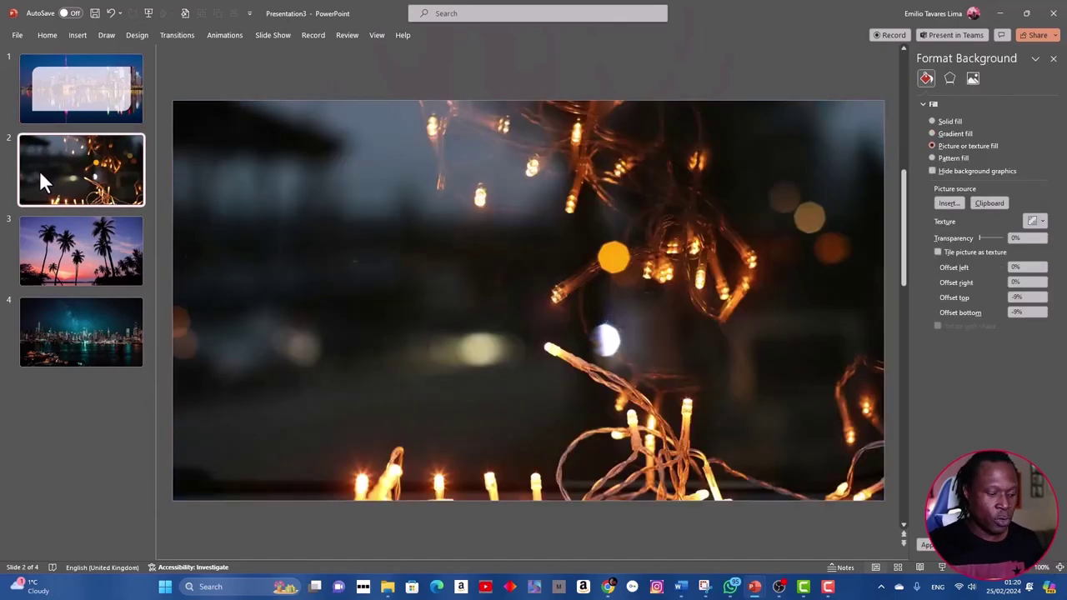
click(79, 264)
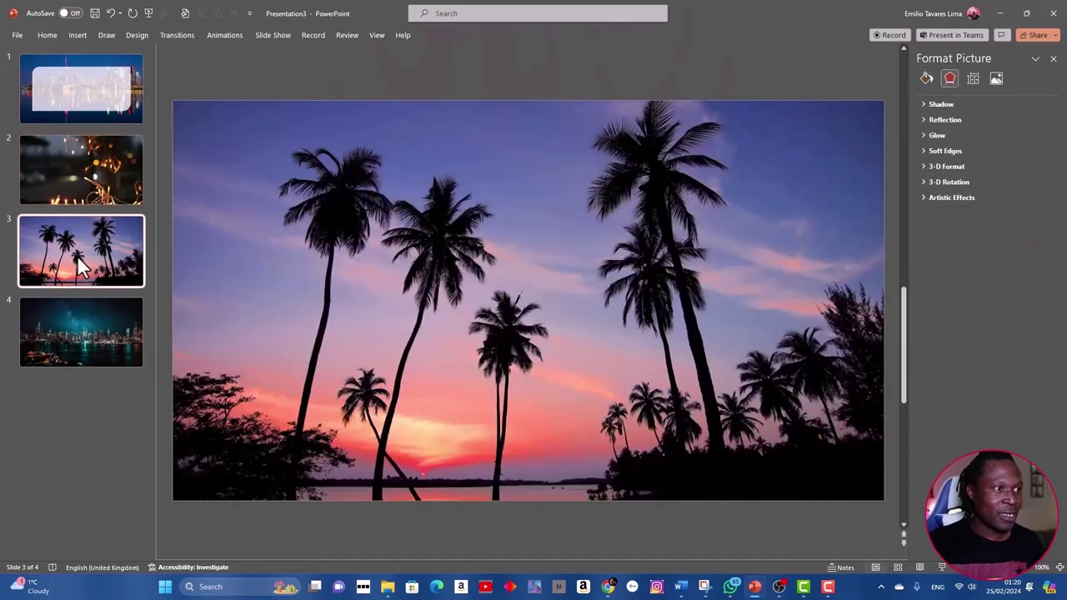
click(75, 195)
key(Up)
click(376, 274)
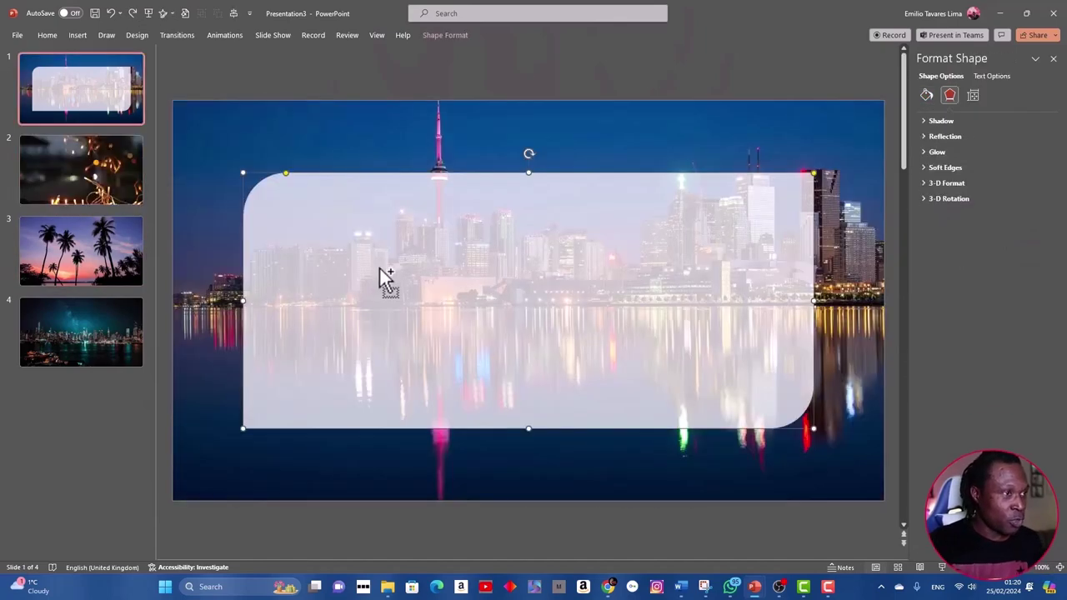
click(82, 172)
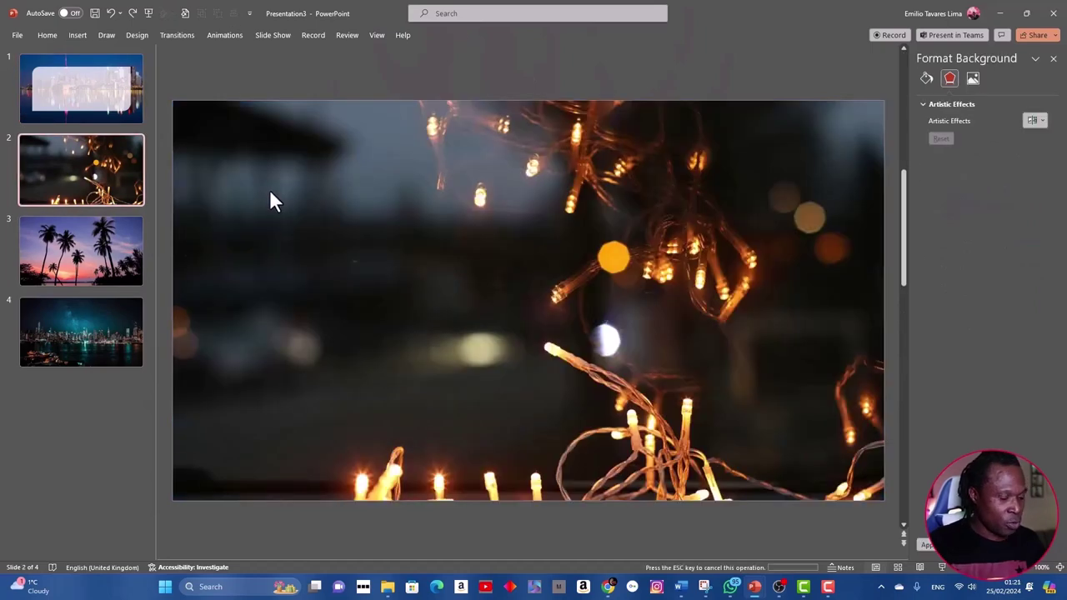
key(ctrl+v)
key(Page_Down)
key(ctrl+v)
key(Page_Down)
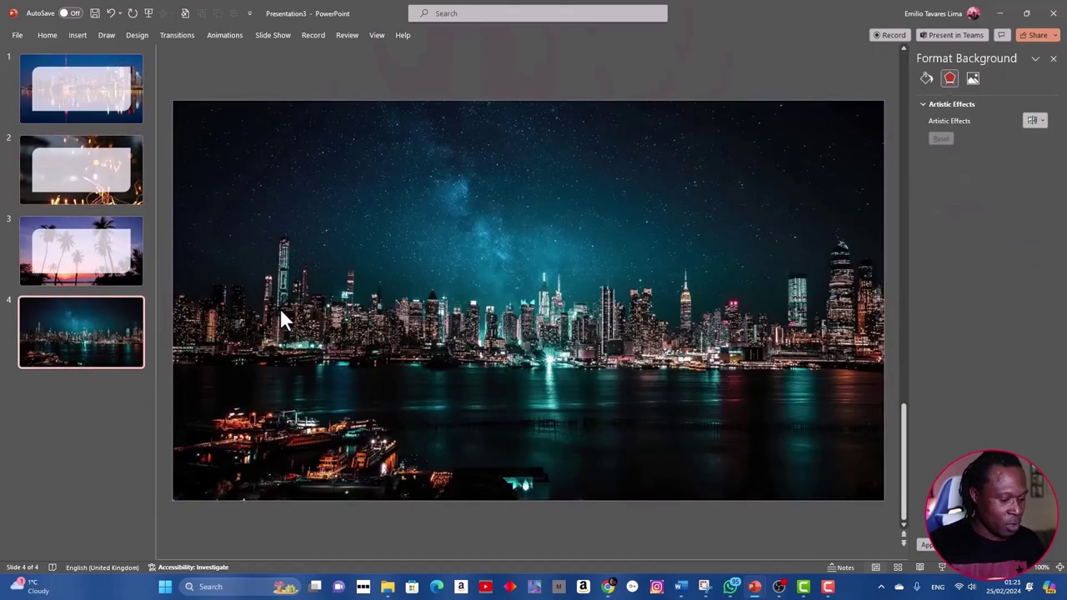
key(ctrl+v)
Step: Add a text box containing the letter "S" in the upper right area of slide 1's white rectangle
key(Home)
click(598, 274)
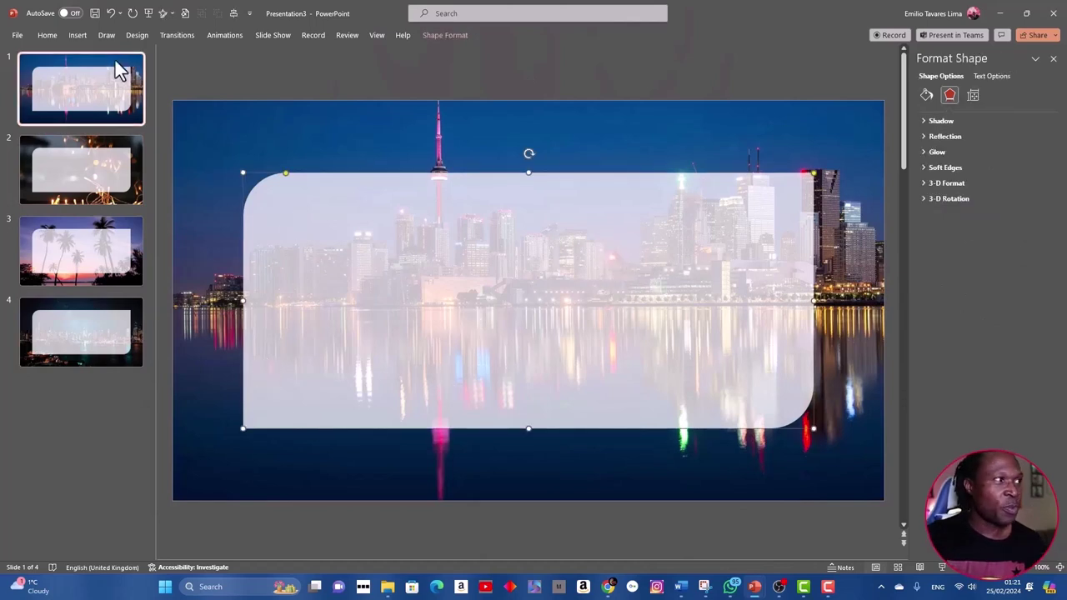
click(78, 35)
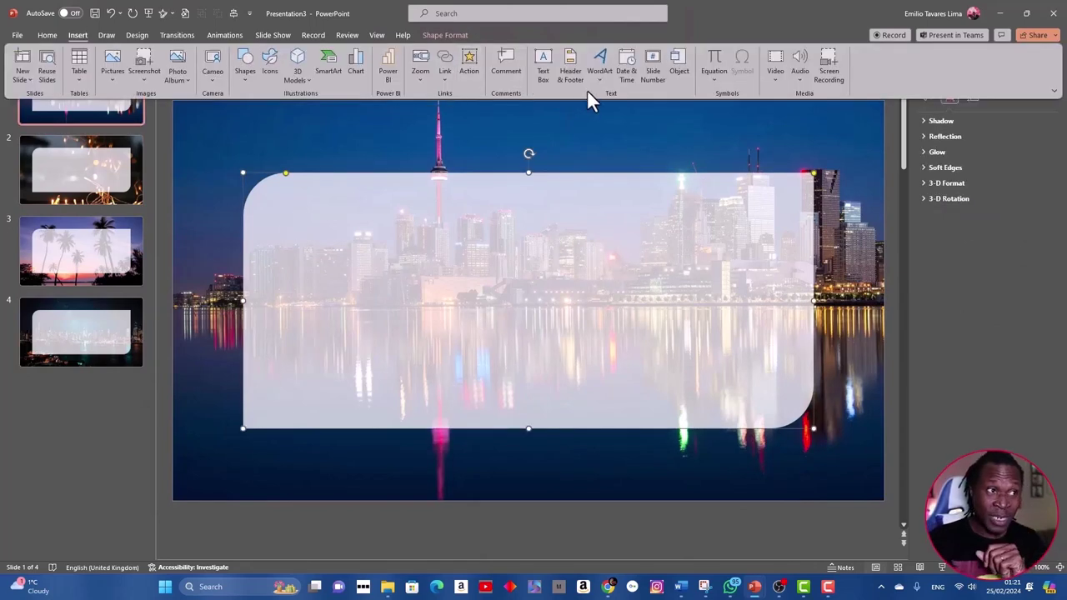
click(546, 77)
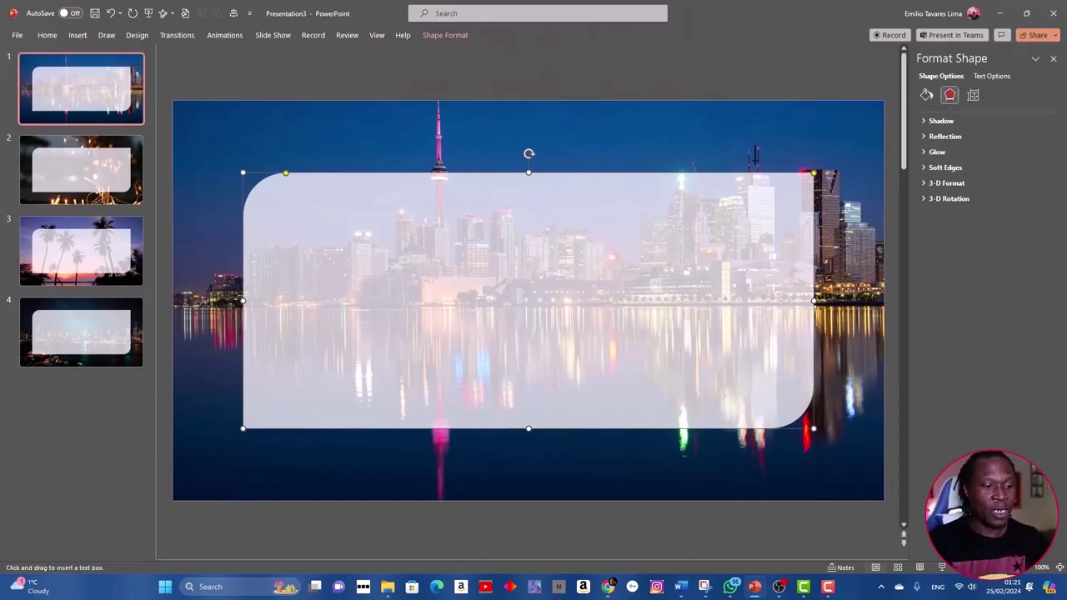
drag(636, 195, 771, 409)
text(S)
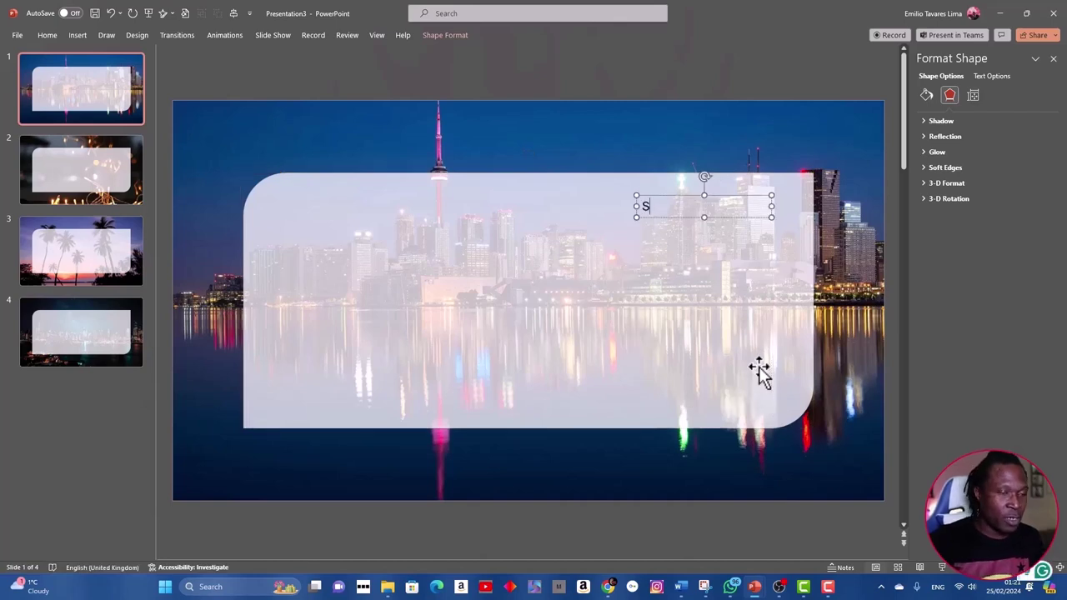
Step: Format the letter "S" on slide 1 in the Impact font at size 400
key(ctrl+a)
click(46, 38)
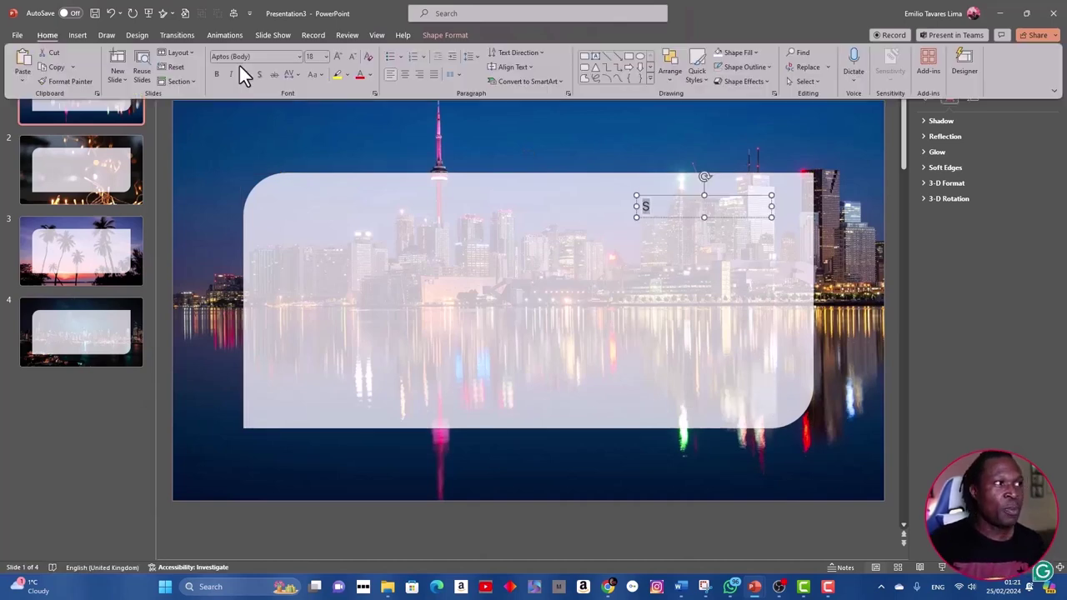
click(246, 57)
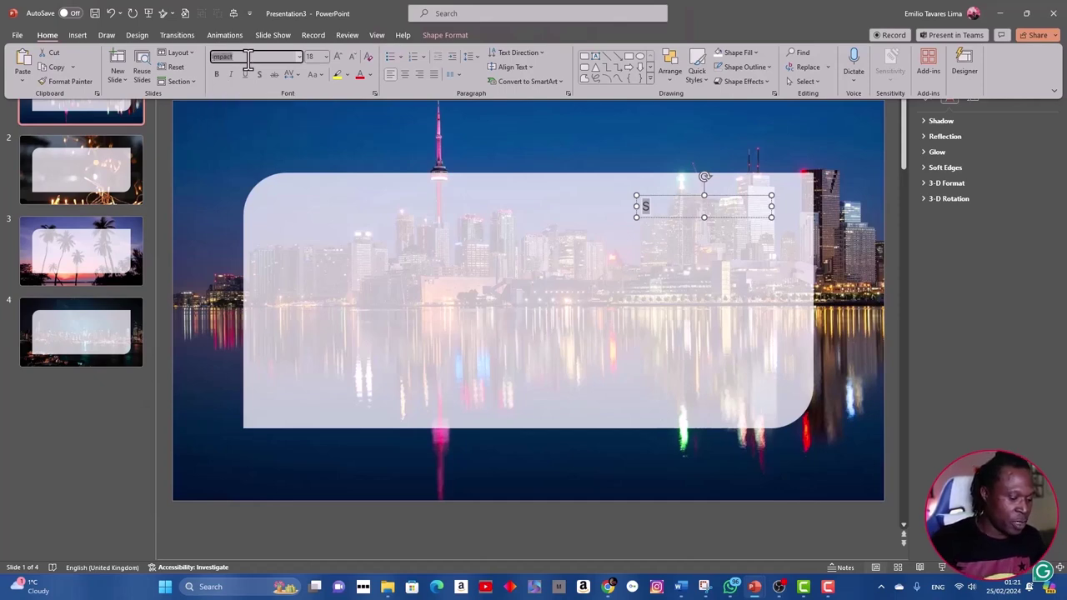
click(313, 57)
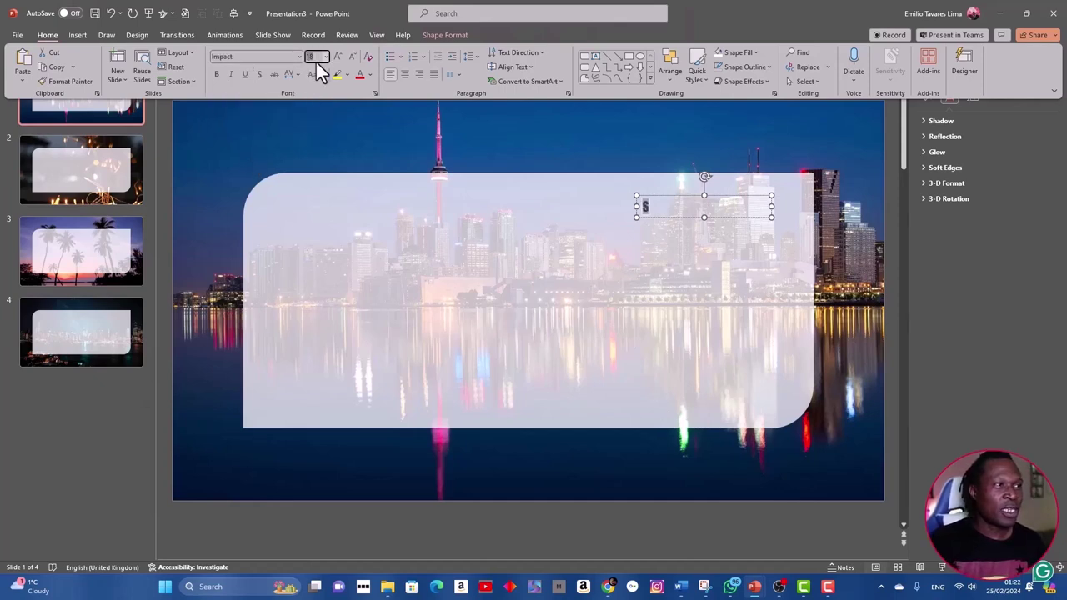
text(4)
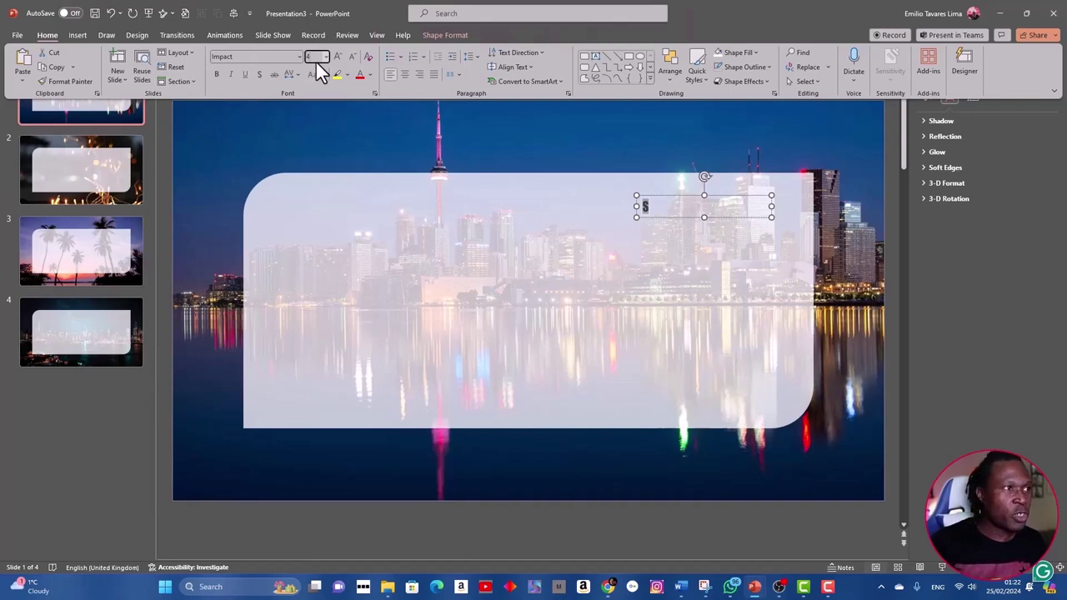
text(00)
key(Return)
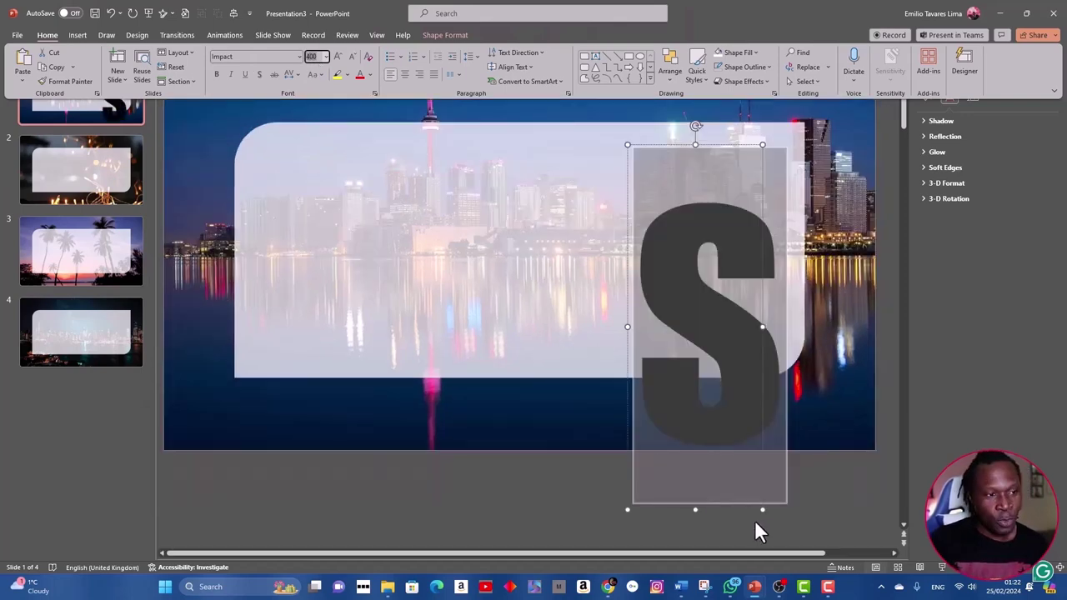
Step: Move the large S text box up on slide 1 so the letter sits within the white rectangle
click(731, 442)
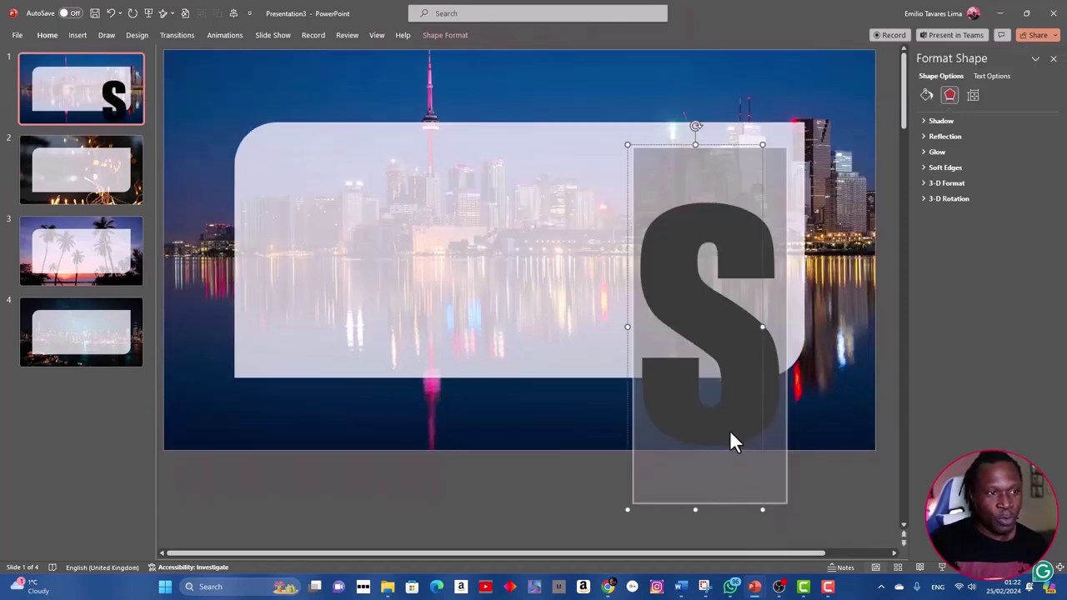
click(824, 492)
drag(722, 524, 710, 436)
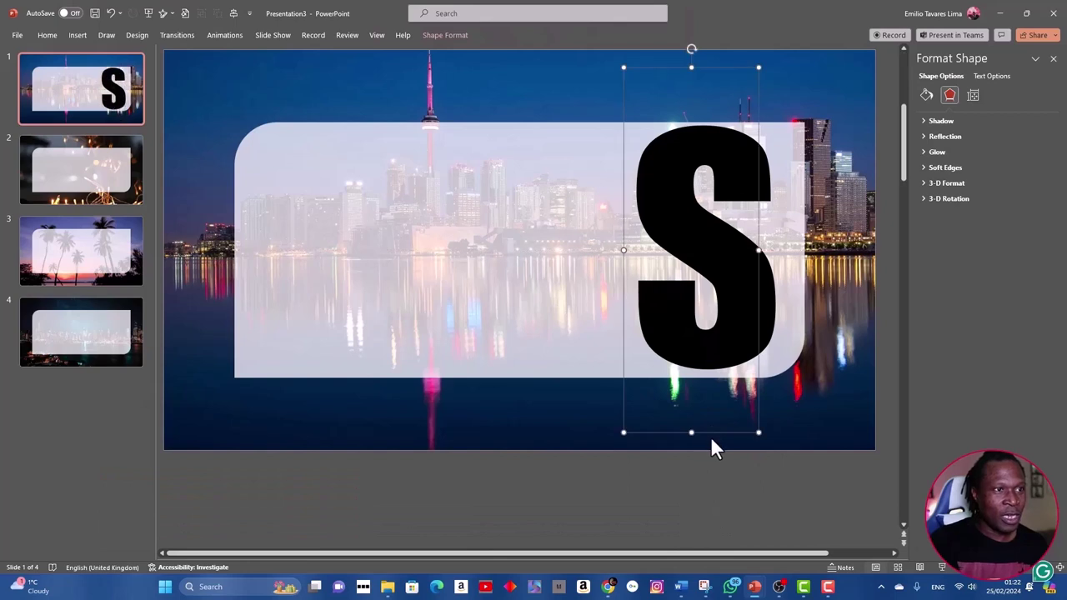
click(474, 274)
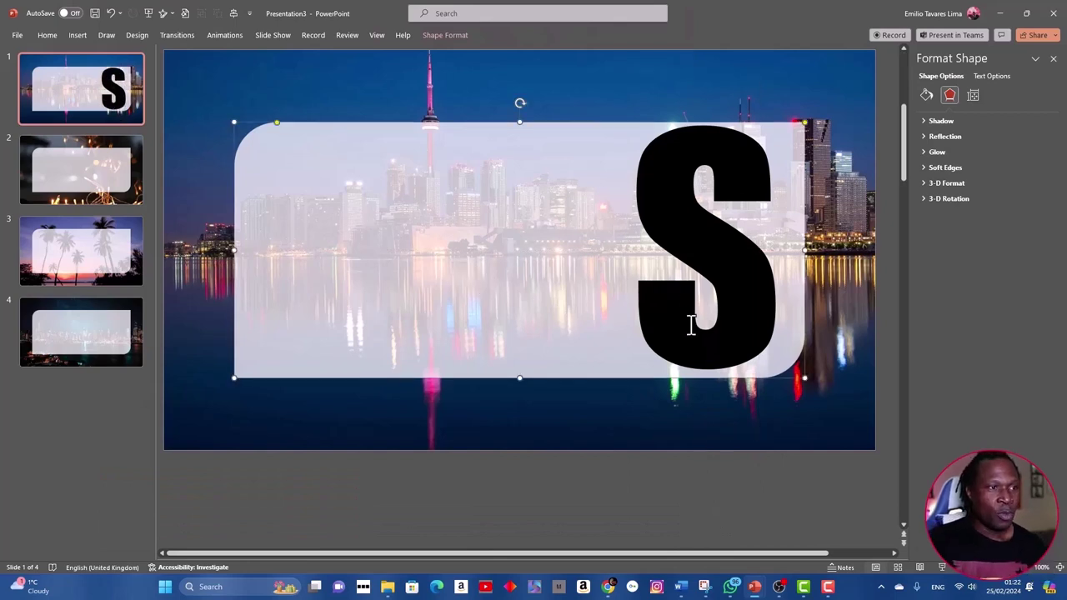
click(676, 321)
click(602, 305)
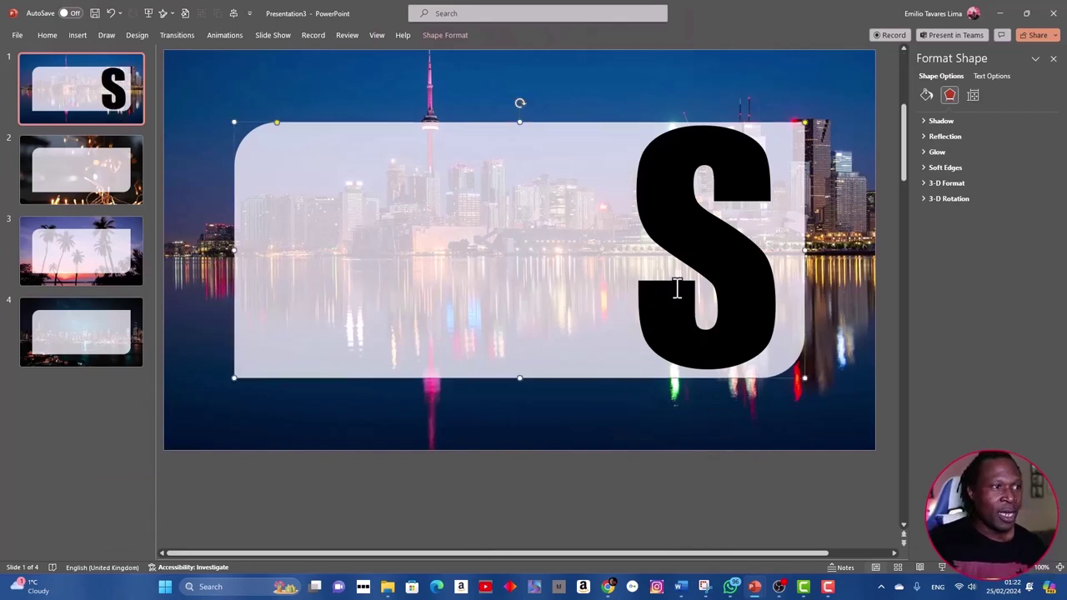
Step: Copy the large S text box from slide 1 and paste it onto slides 2, 3 and 4
click(703, 321)
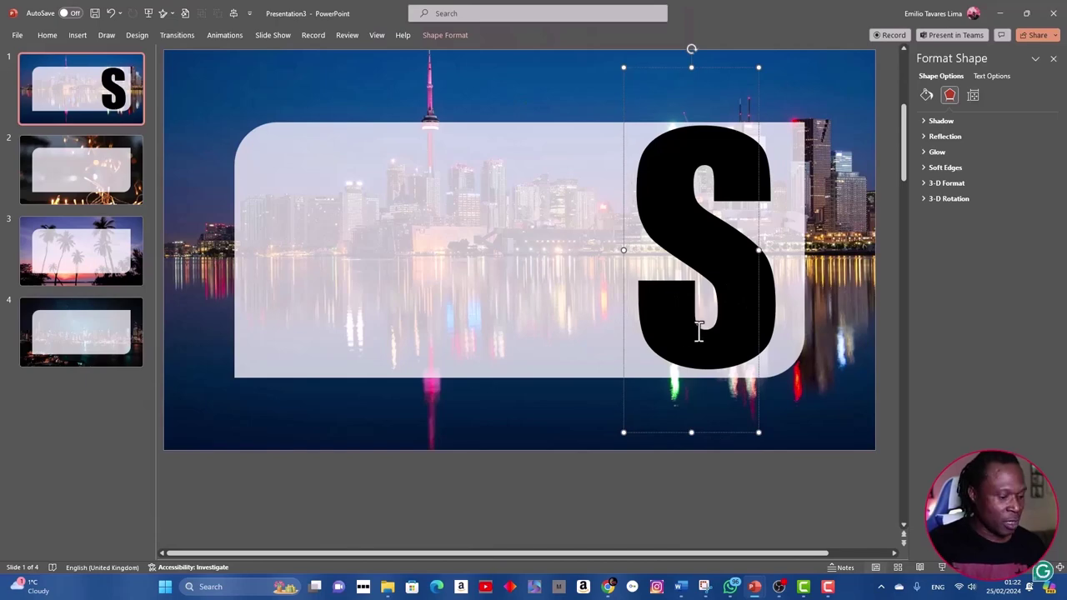
click(123, 177)
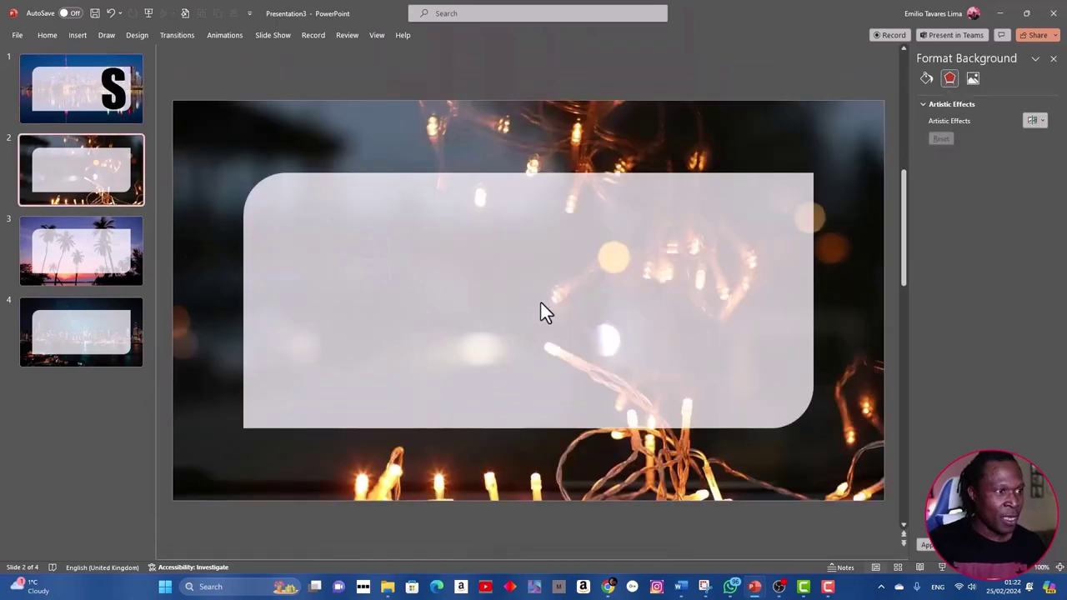
key(ctrl+z)
key(ctrl+z)
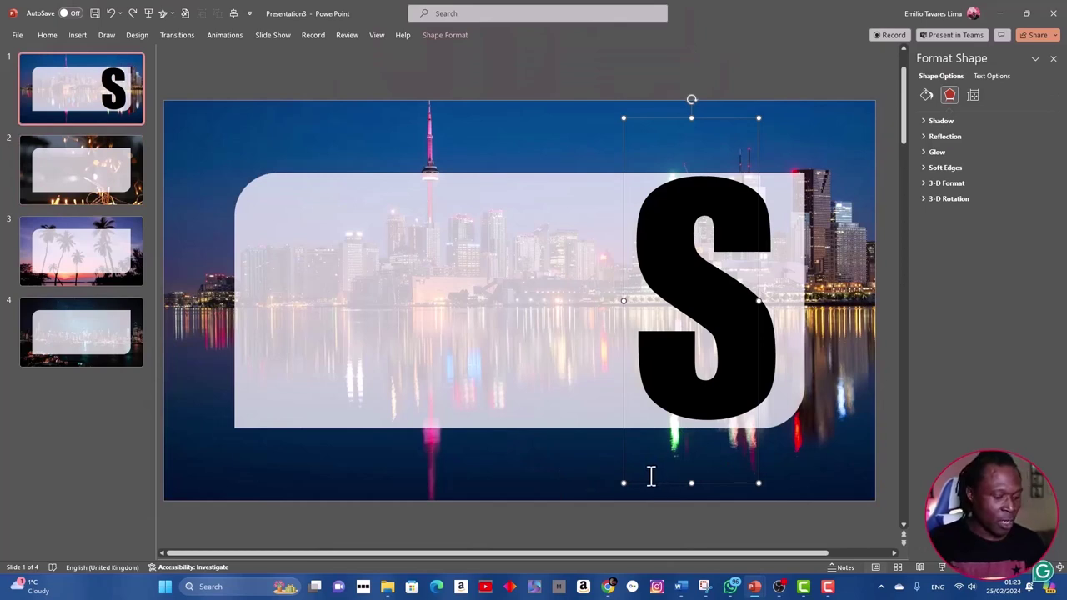
click(124, 172)
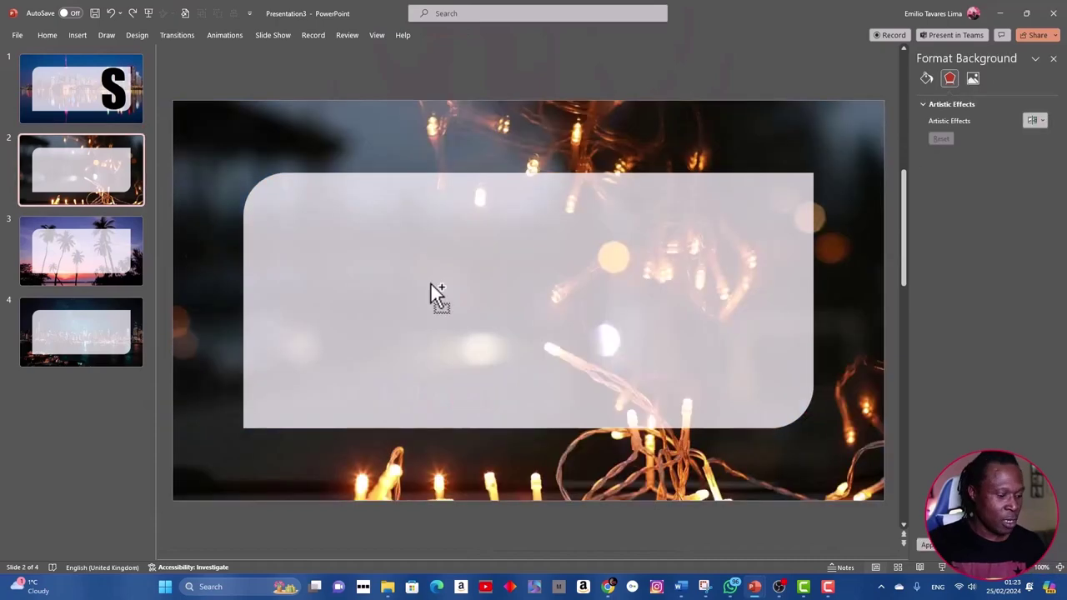
key(ctrl+v)
click(140, 273)
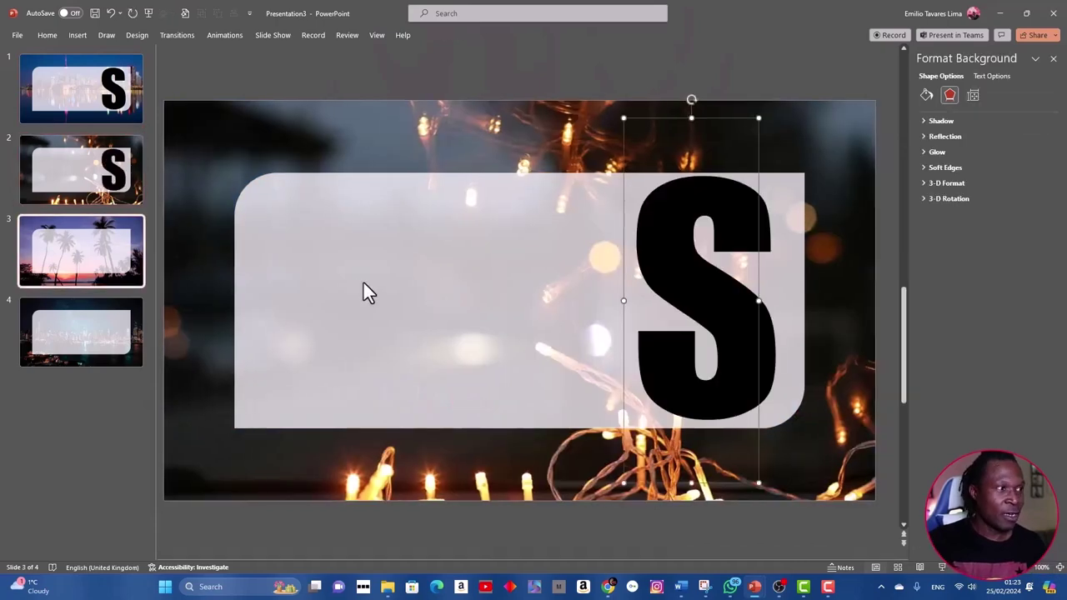
key(ctrl+v)
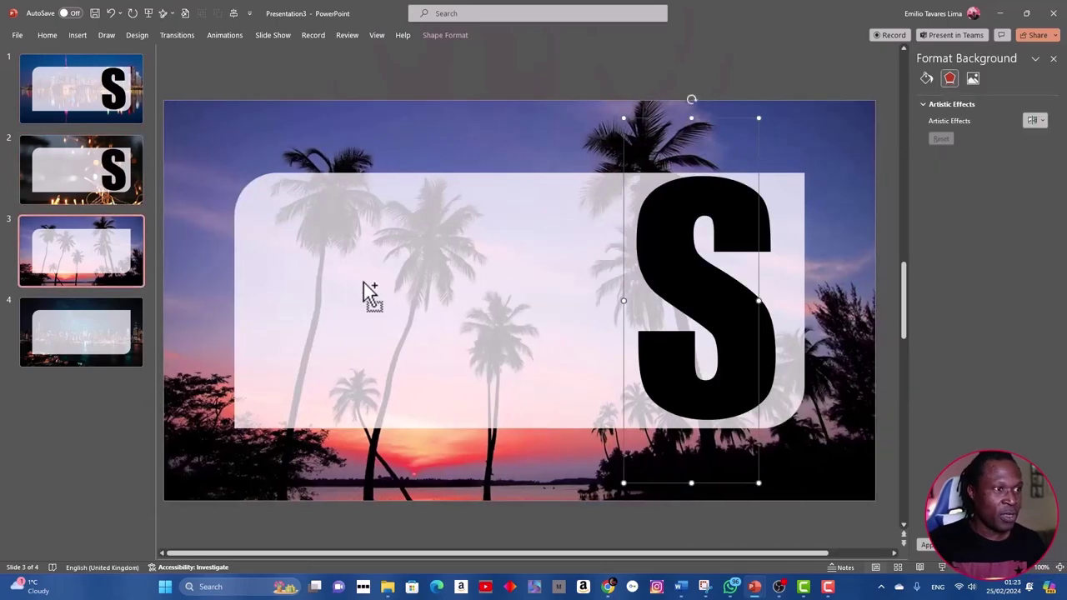
click(101, 337)
key(ctrl+v)
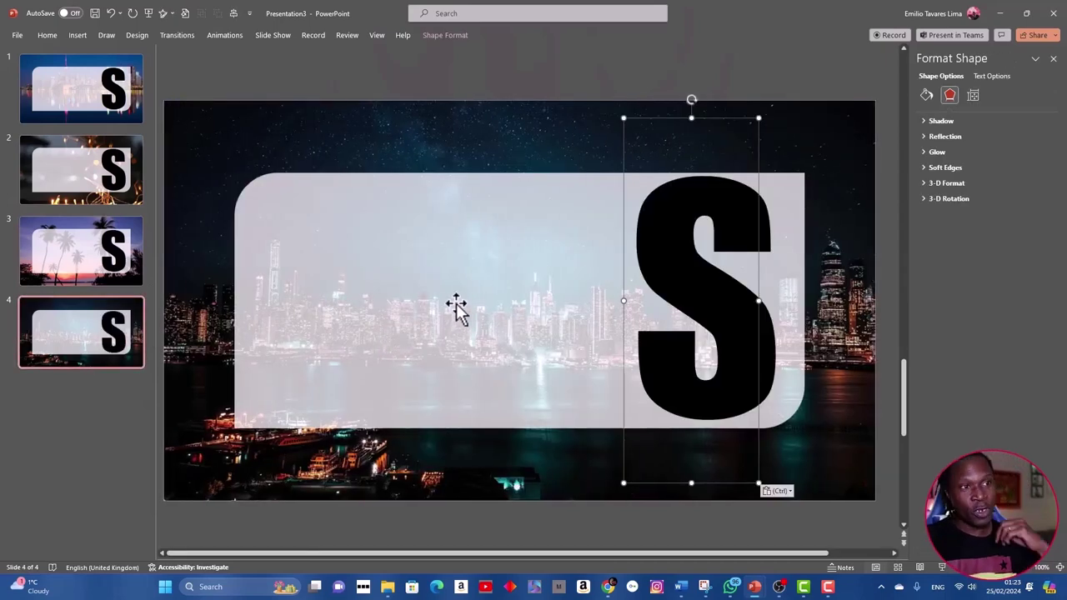
Step: Cut the S out of slide 1's white rectangle by merging the rectangle and the letter with Merge Shapes
key(Home)
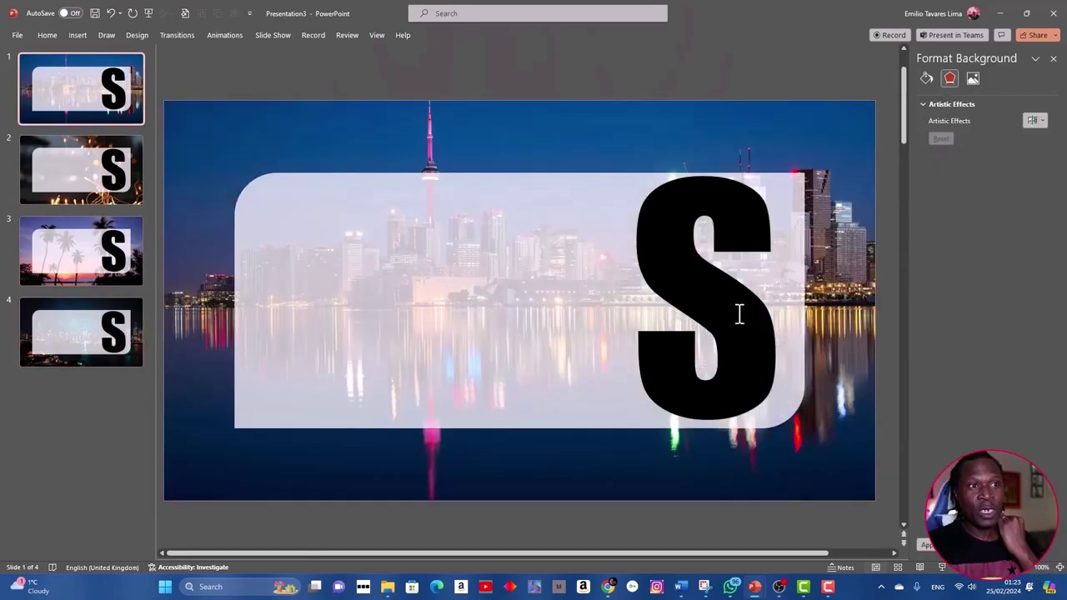
click(735, 317)
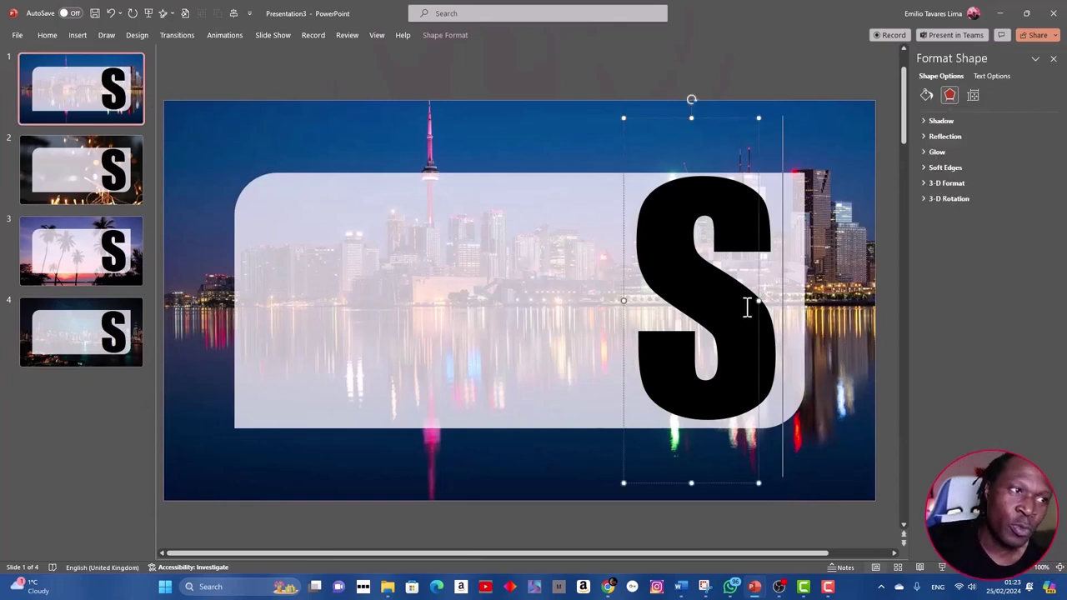
click(350, 289)
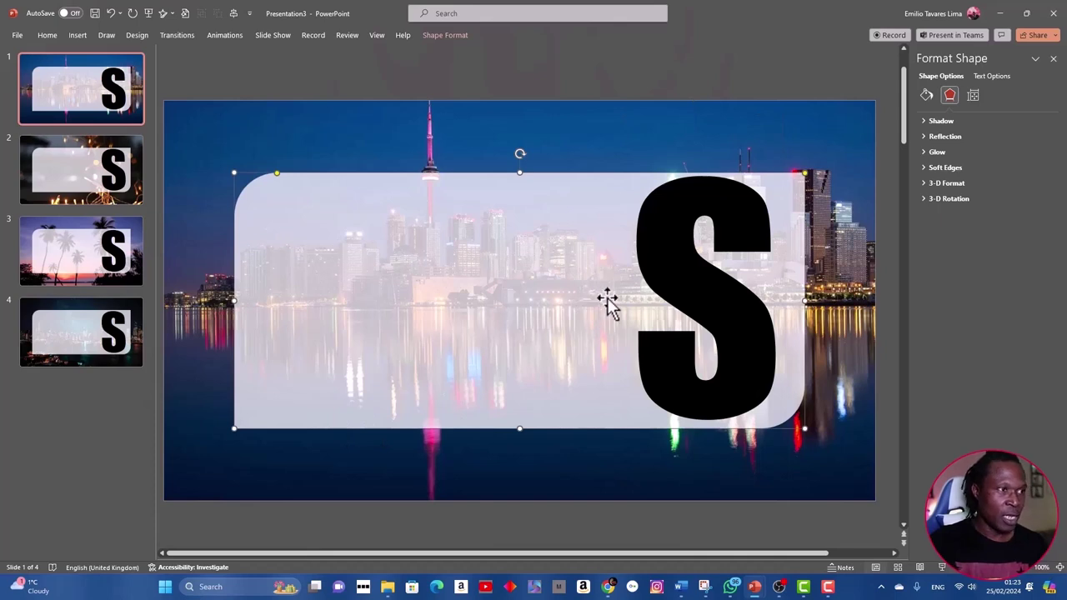
shift+click(665, 259)
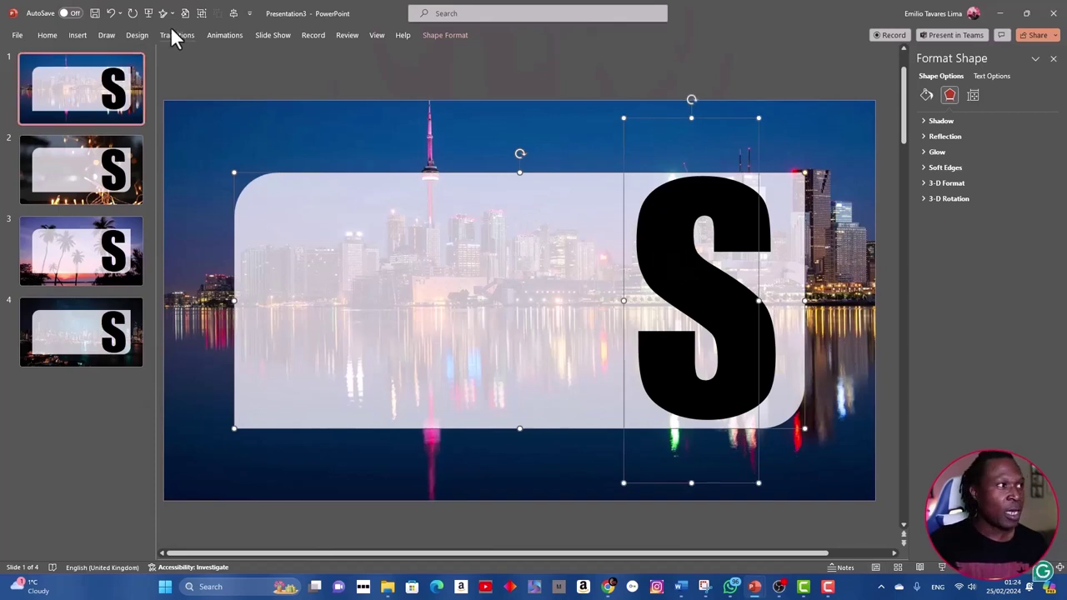
click(447, 37)
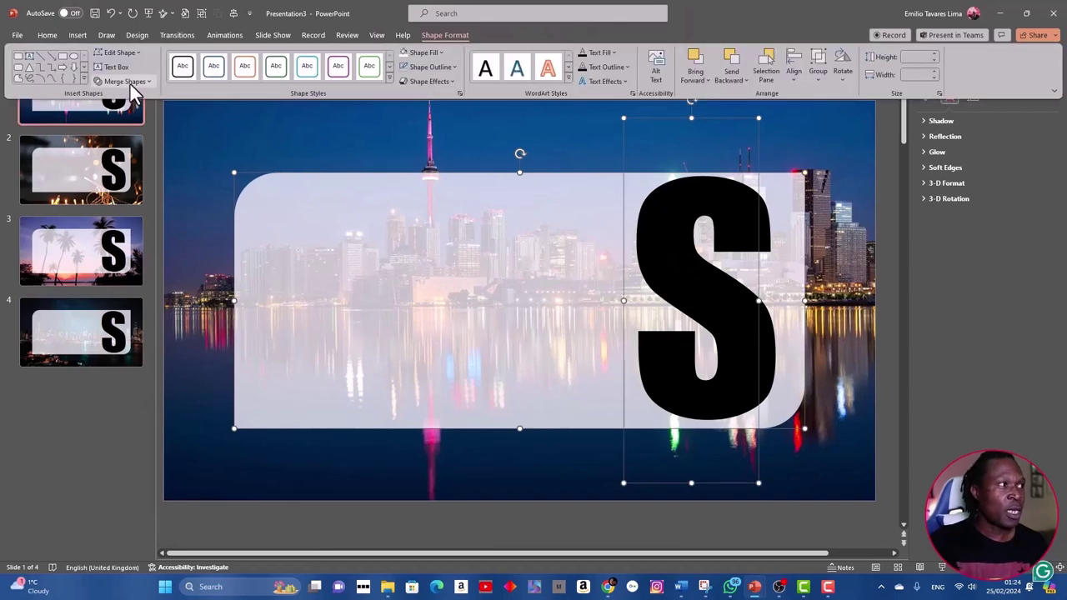
click(149, 81)
click(117, 164)
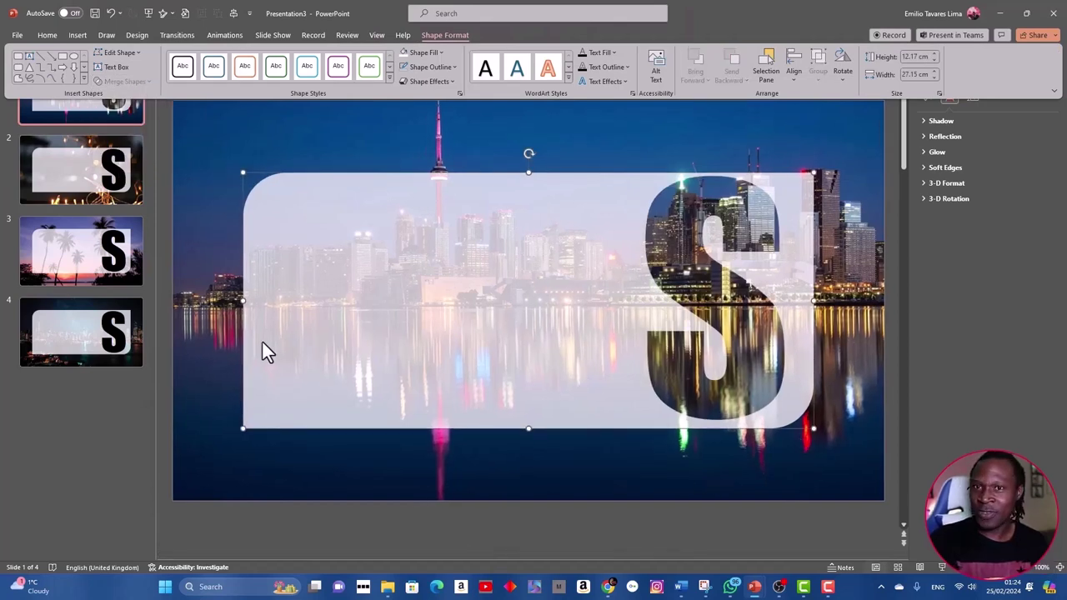
click(555, 250)
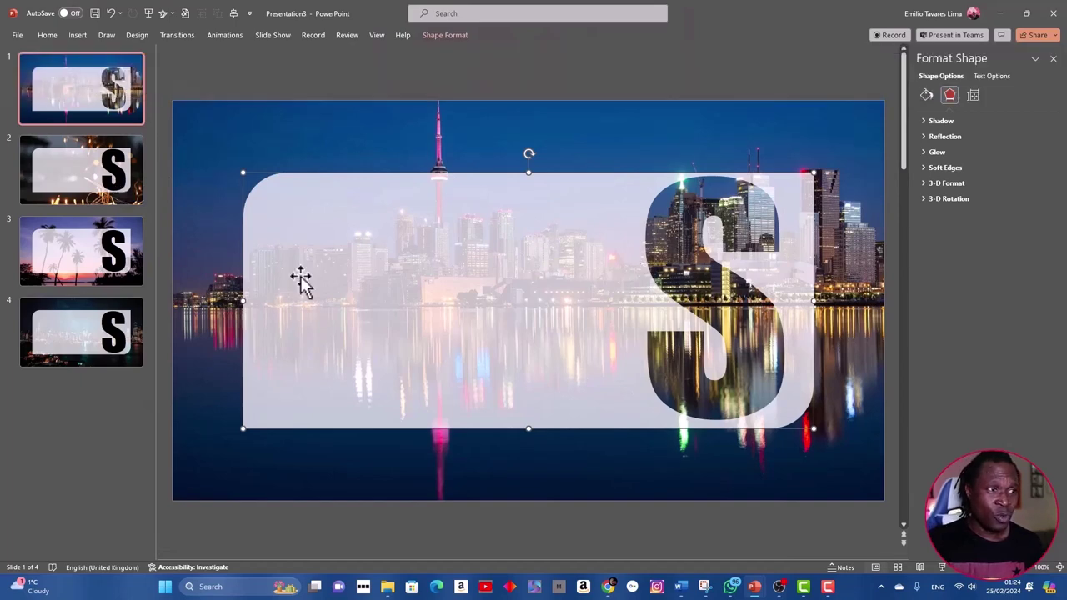
Step: Replace the S on slide 2 with "W" and shift the letter left so it fits inside the white rectangle
click(119, 179)
double_click(698, 266)
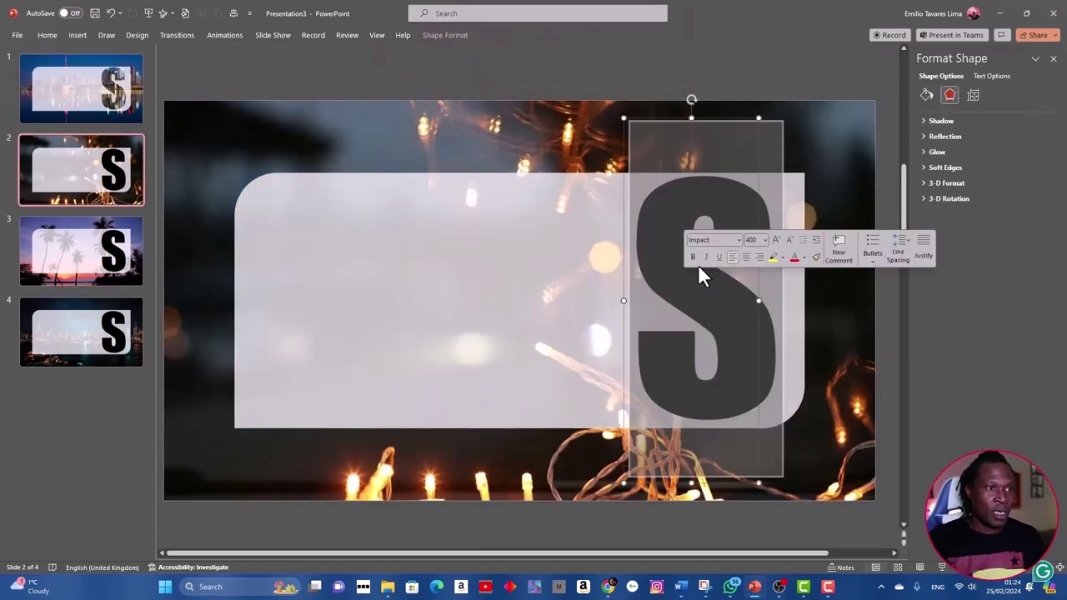
text(W)
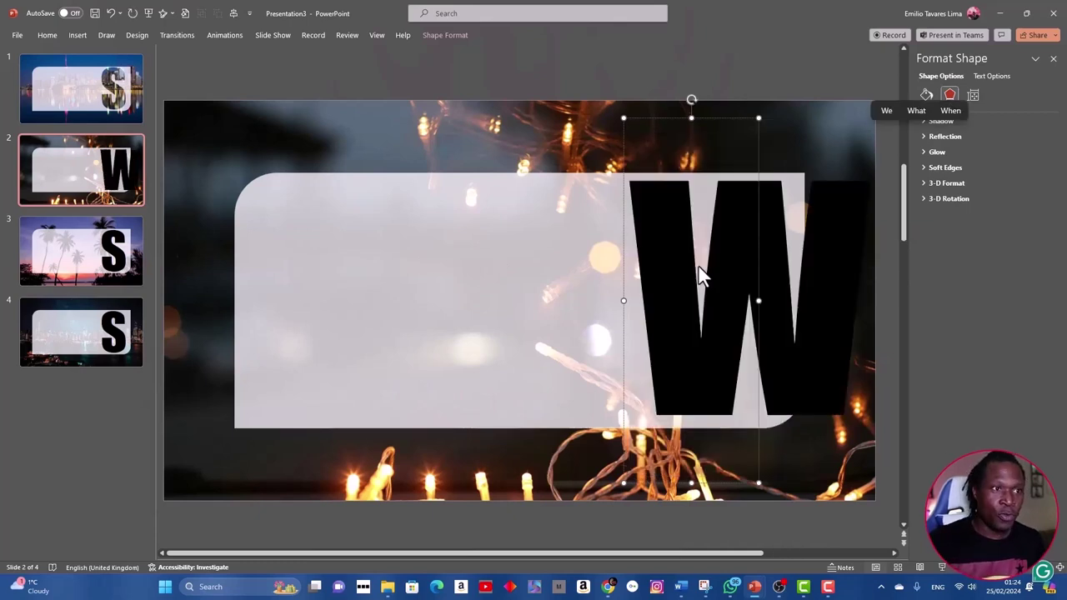
click(859, 516)
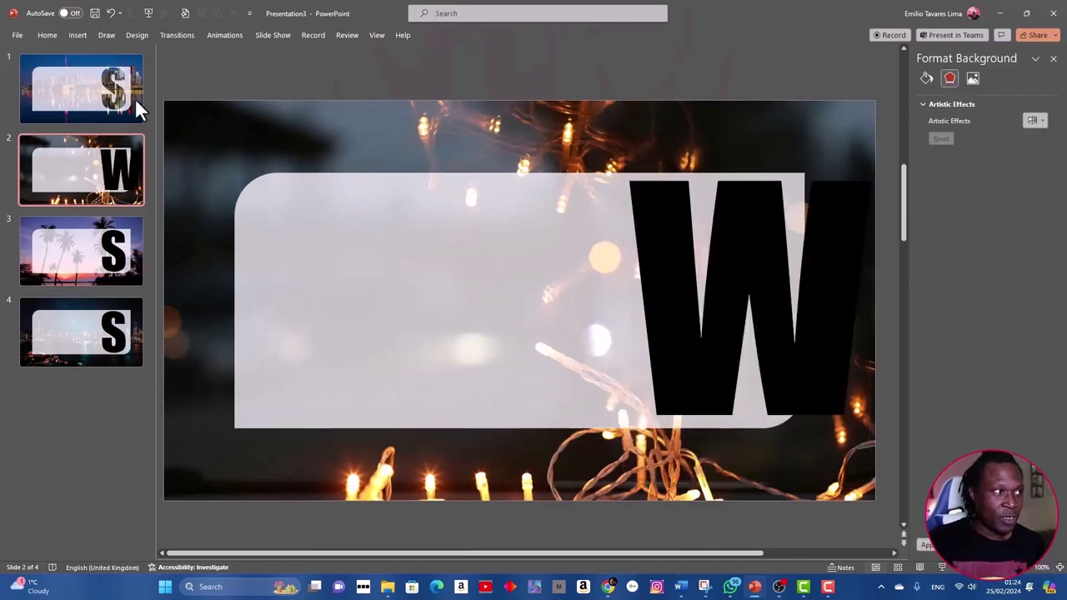
drag(677, 383, 576, 485)
Step: Cut the W out of slide 2's white rectangle using Merge Shapes on the rectangle and the letter
click(357, 348)
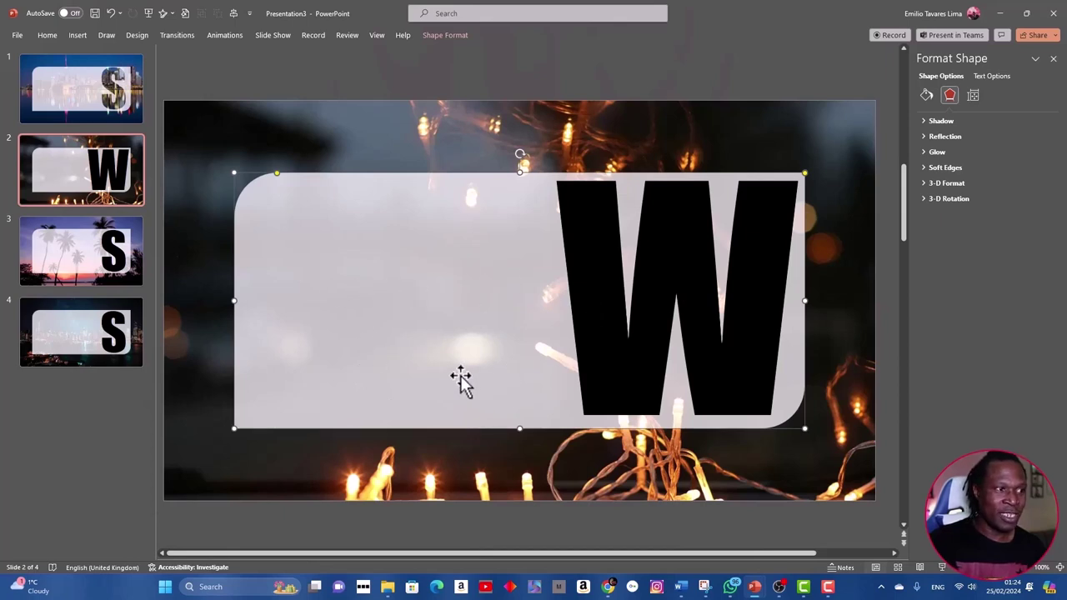
shift+click(621, 374)
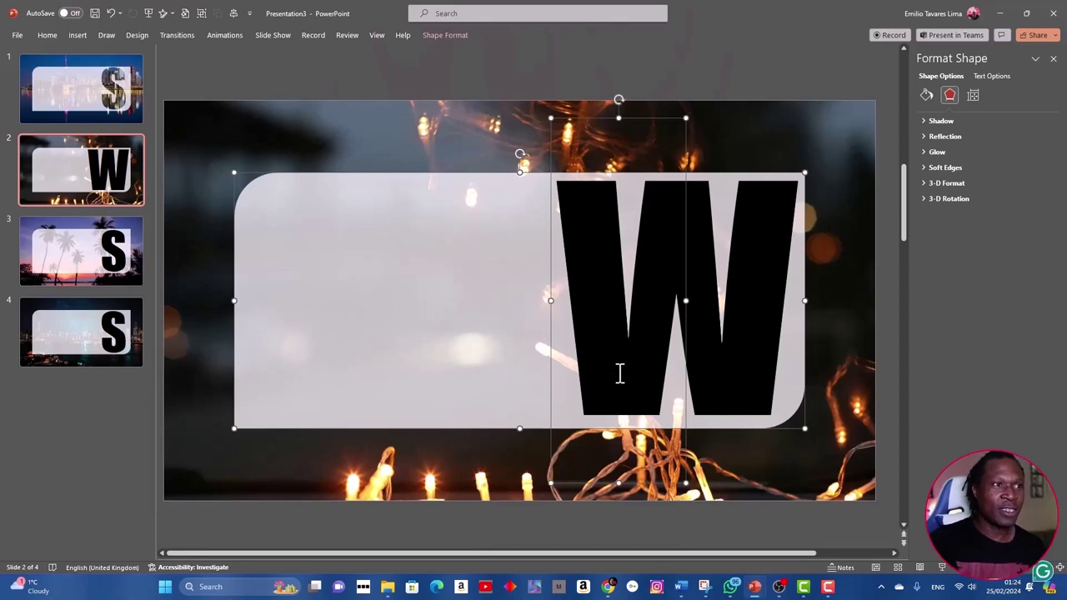
click(437, 37)
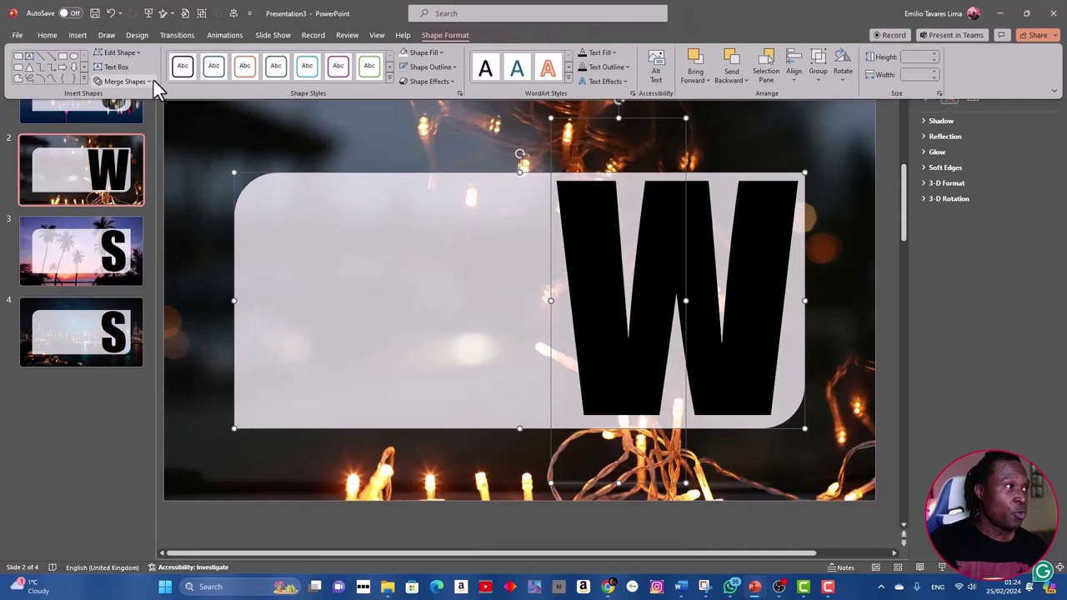
click(151, 80)
click(125, 159)
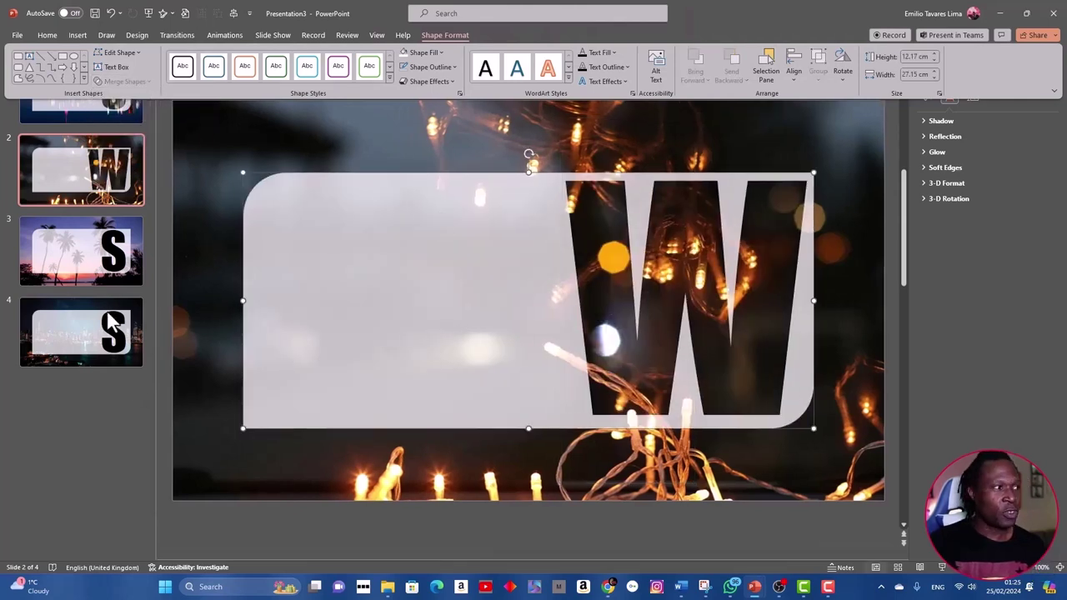
Step: Replace the letter S on slide 3 with "O"
click(94, 263)
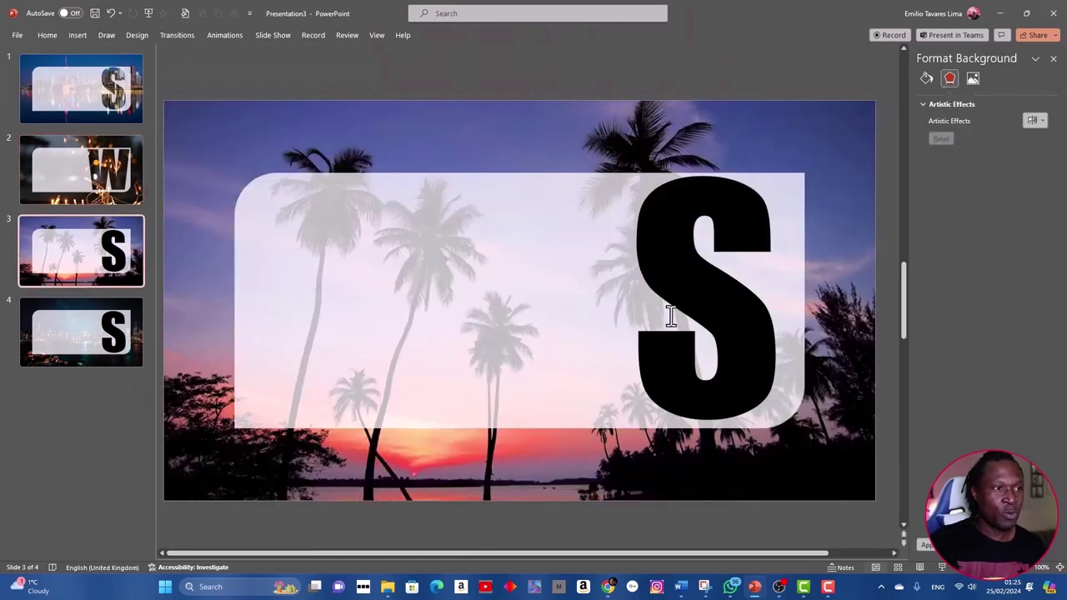
click(575, 307)
click(705, 295)
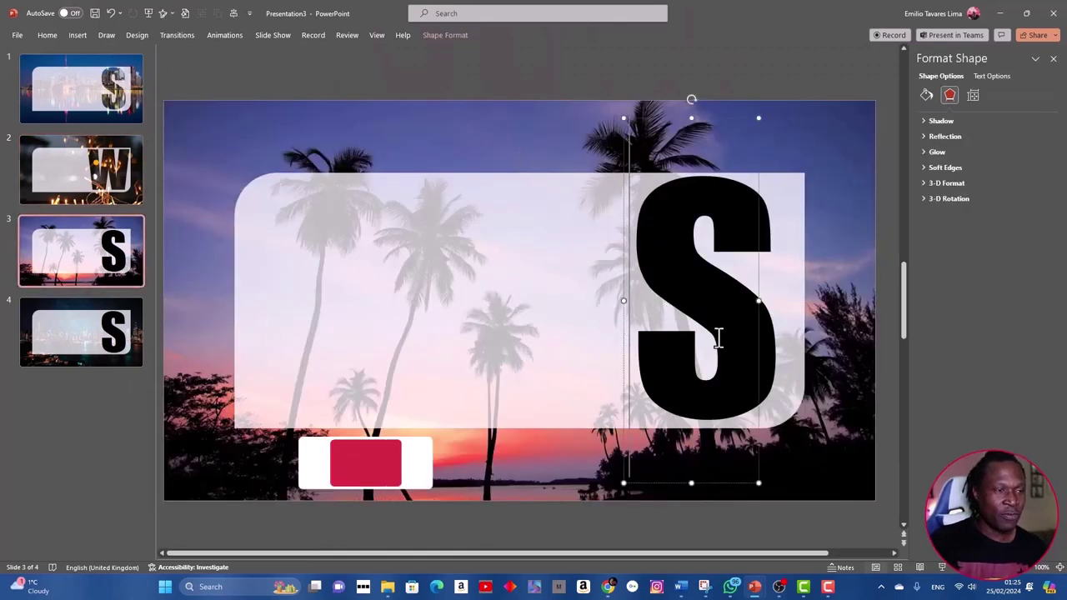
double_click(673, 275)
text(O)
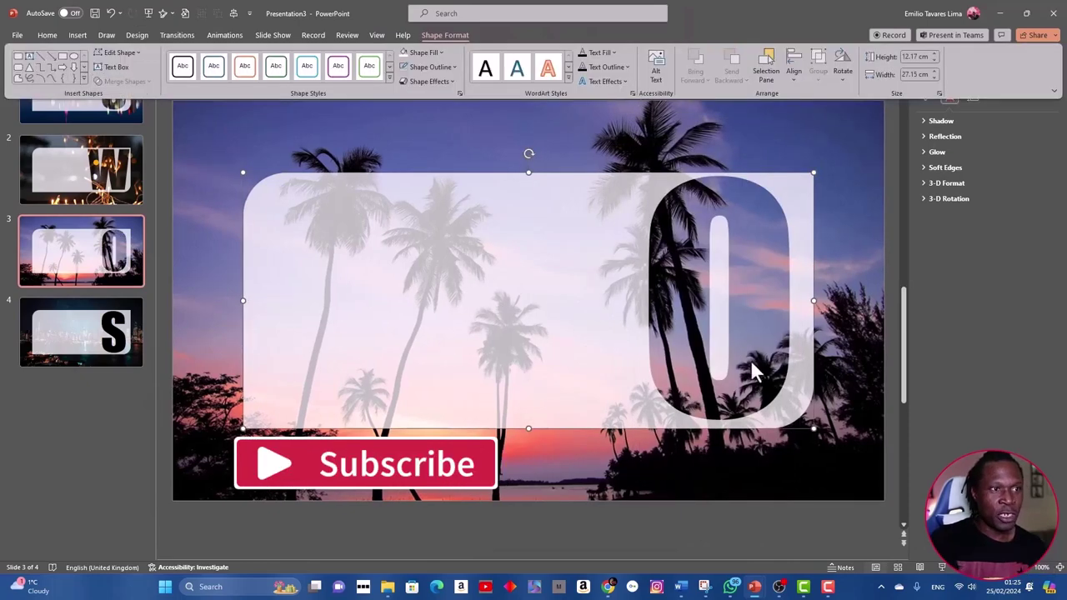
Step: Position slide 3's white rectangle at the centre of the slide, behind the letter O
click(345, 286)
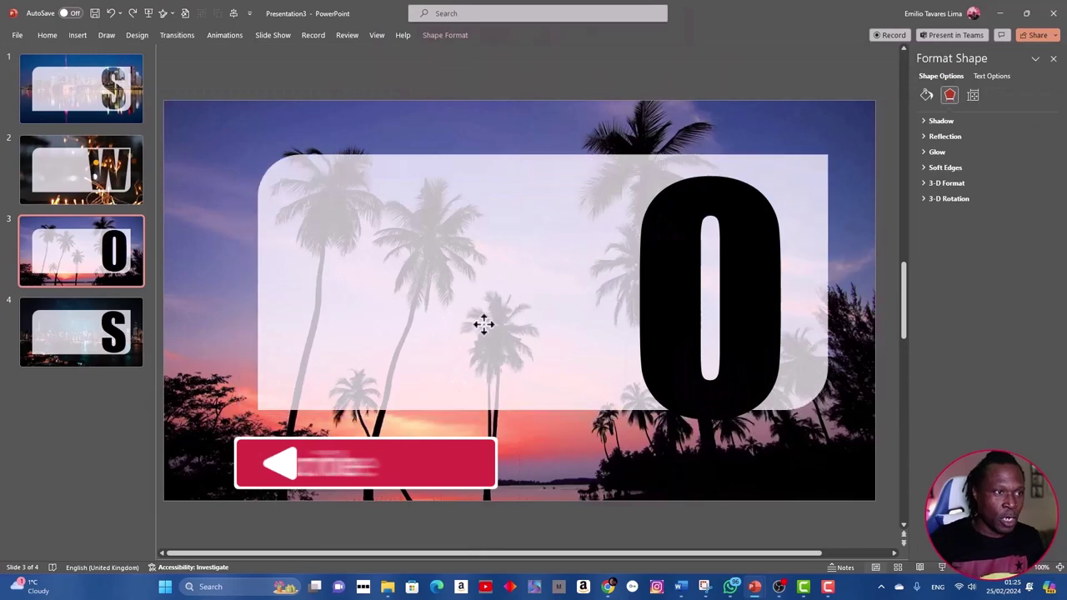
drag(484, 324, 460, 339)
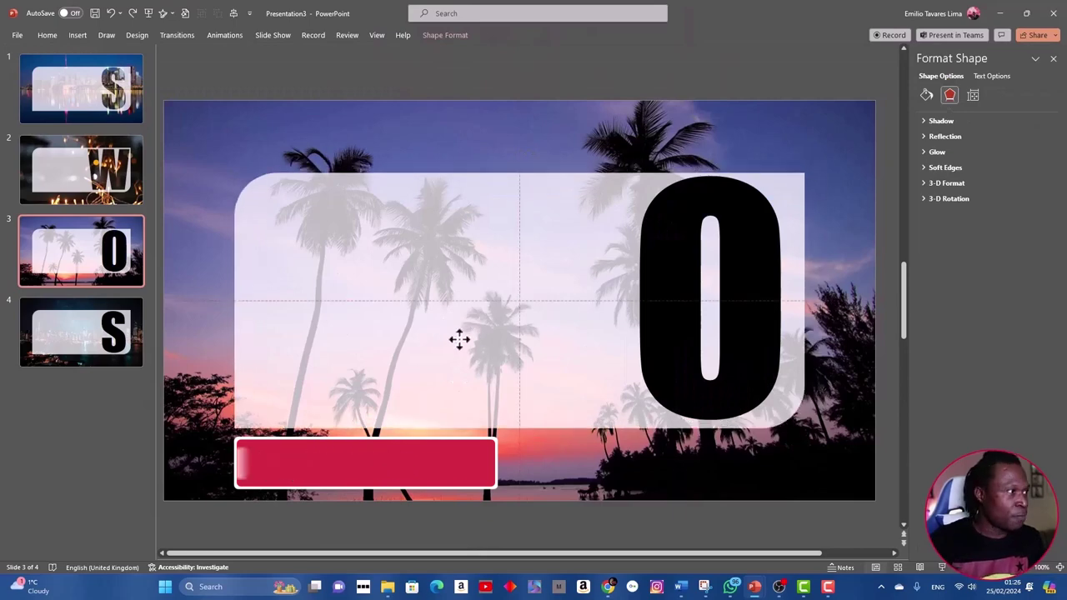
Step: Try different alignments, including Top, for slide 3's palm-tree background picture tiled as texture
click(829, 464)
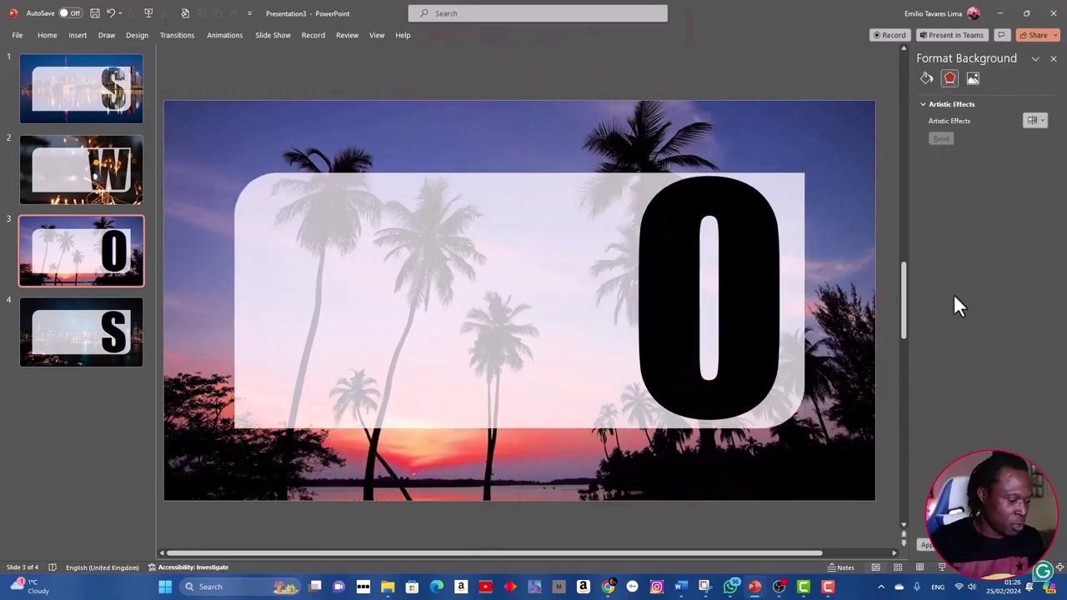
right_click(849, 362)
click(883, 500)
click(1034, 327)
click(1012, 423)
click(1033, 326)
click(1011, 361)
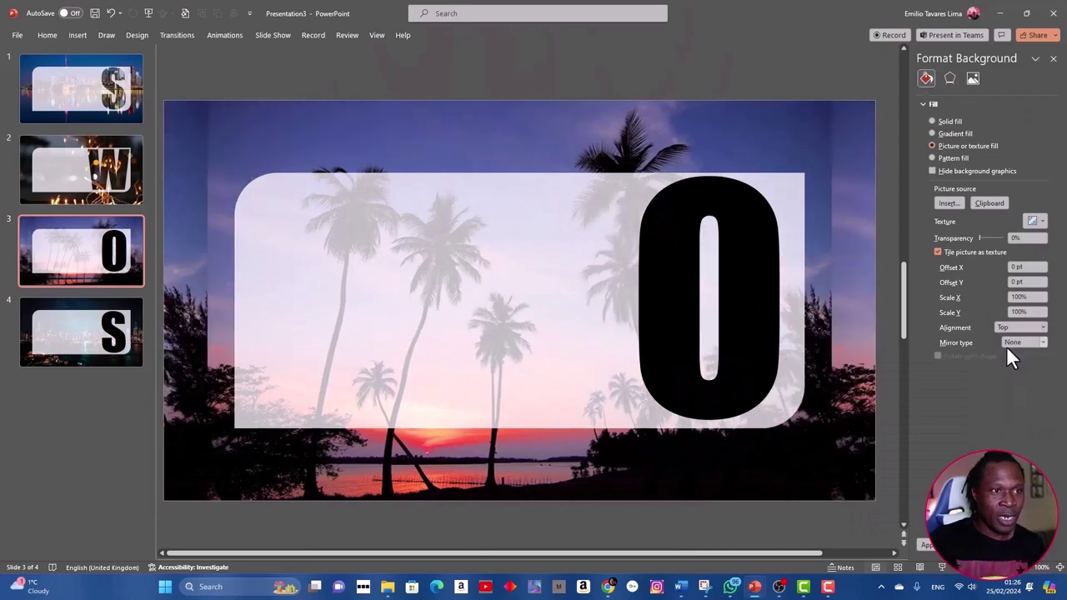
Step: Copy the bokeh-lights picture pexels-rovenimagescom-949587 from the new bG folder and use it as slide 3's background picture fill
click(388, 587)
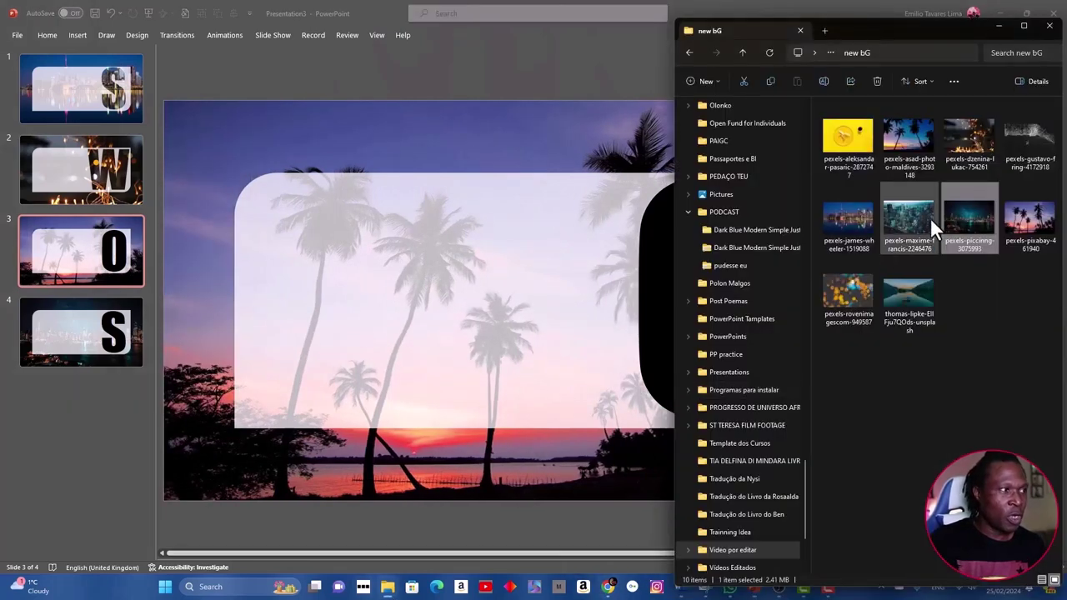
drag(846, 293, 250, 433)
right_click(529, 138)
click(552, 162)
right_click(853, 294)
click(915, 436)
click(990, 203)
Step: Cut the O out of slide 3's white rectangle using Merge Shapes
key(ctrl+a)
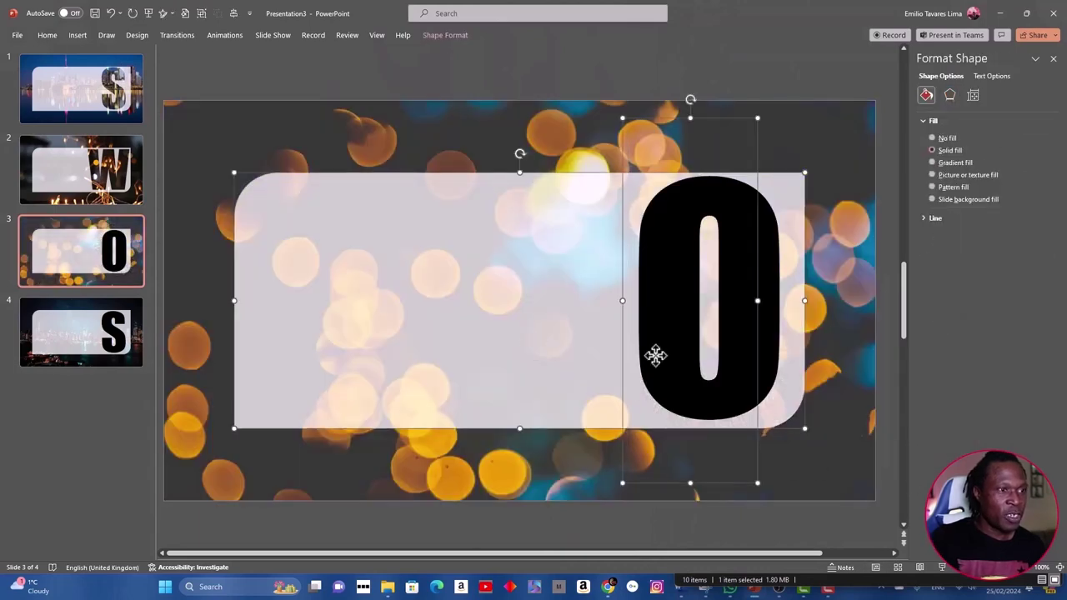
click(125, 81)
click(125, 114)
Step: Cut the S out of slide 4's white rectangle using Merge Shapes on the rectangle and the letter
click(52, 362)
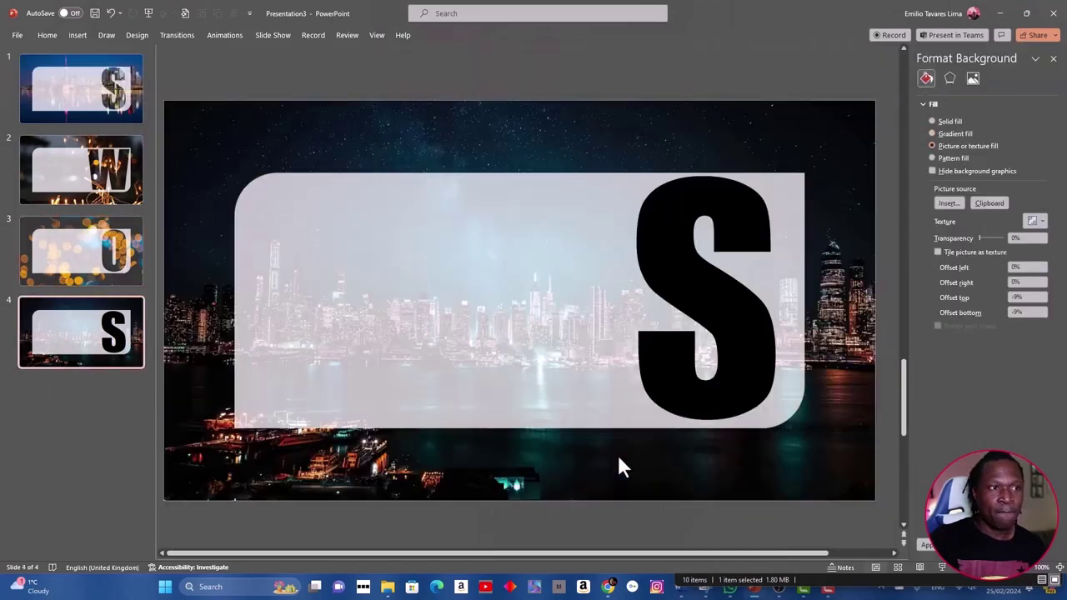
key(ctrl+a)
click(145, 80)
click(125, 114)
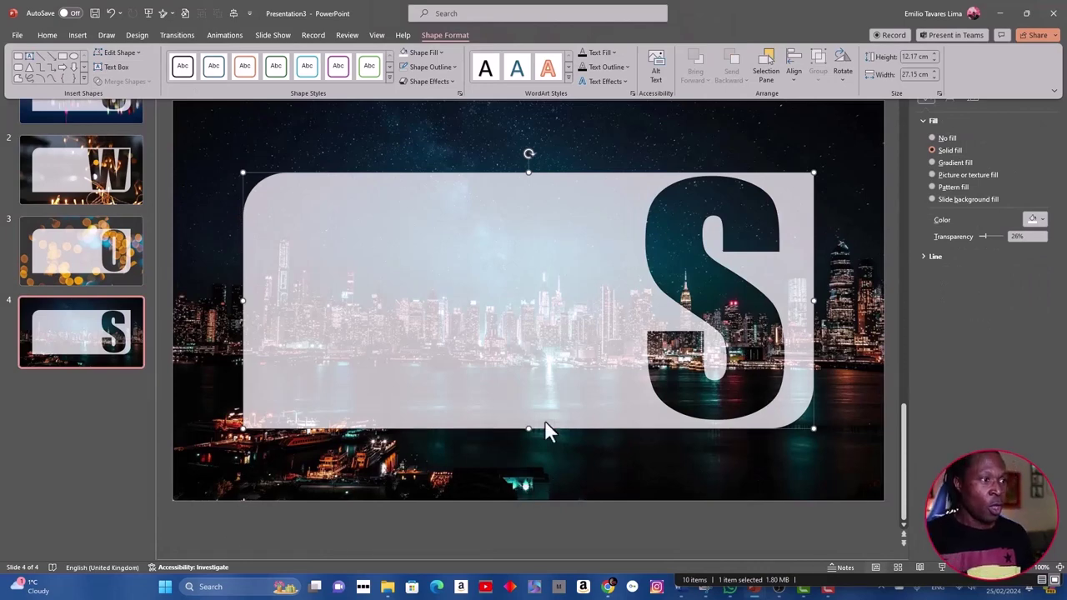
click(104, 457)
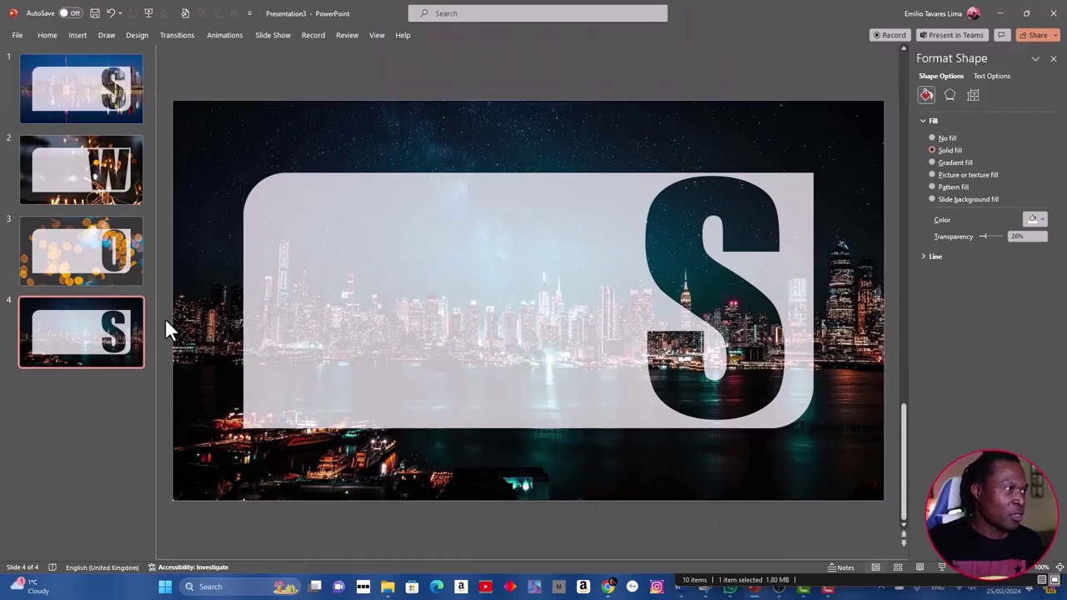
Step: Draw a trial text box in slide 1's white panel, enter "FGHH" and erase the text
click(65, 82)
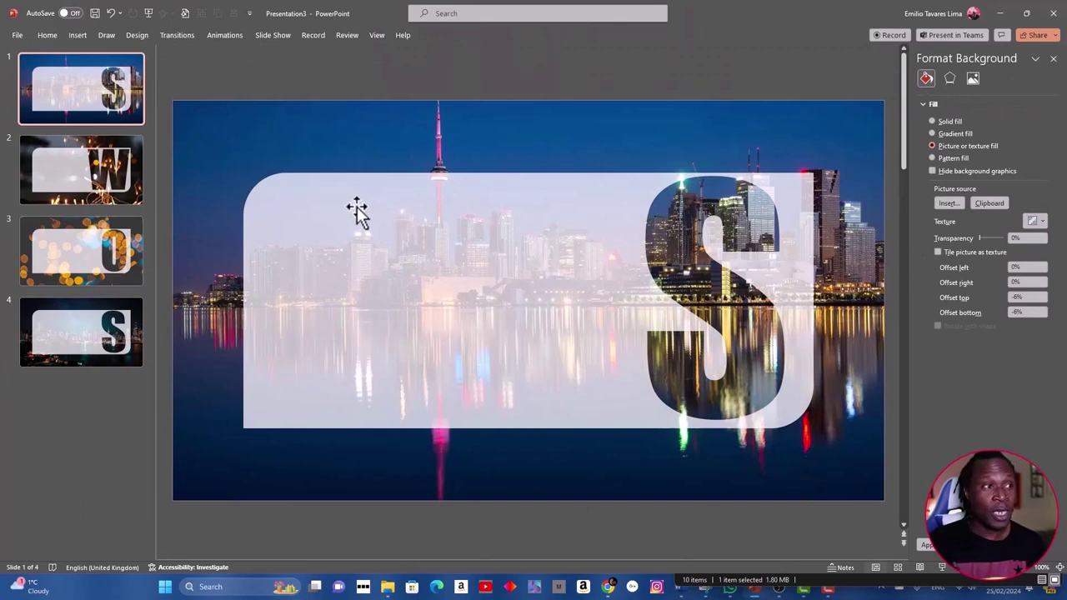
click(84, 34)
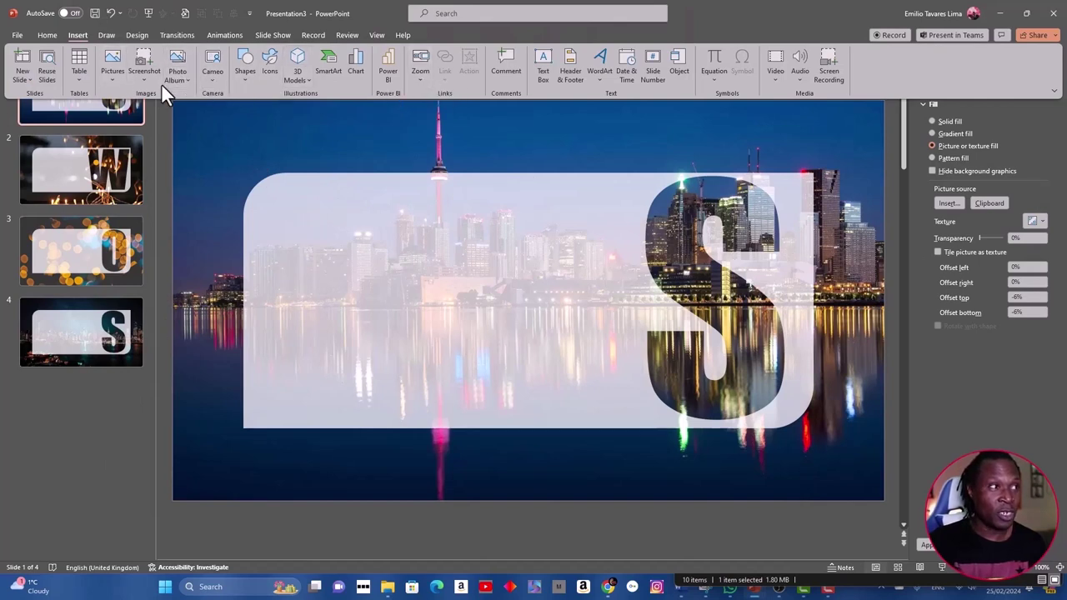
click(542, 78)
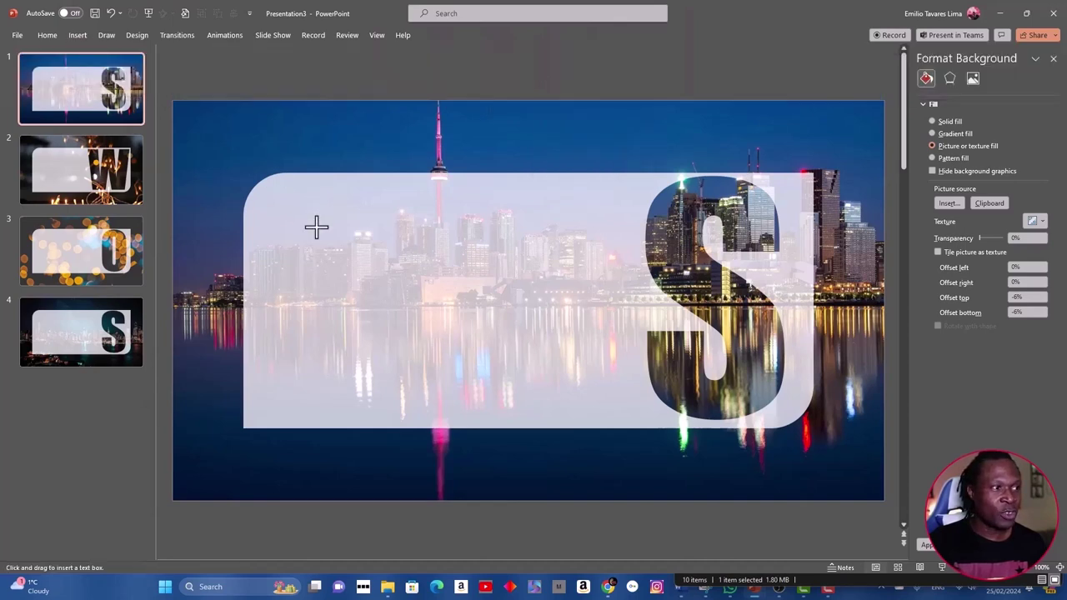
drag(313, 221, 449, 257)
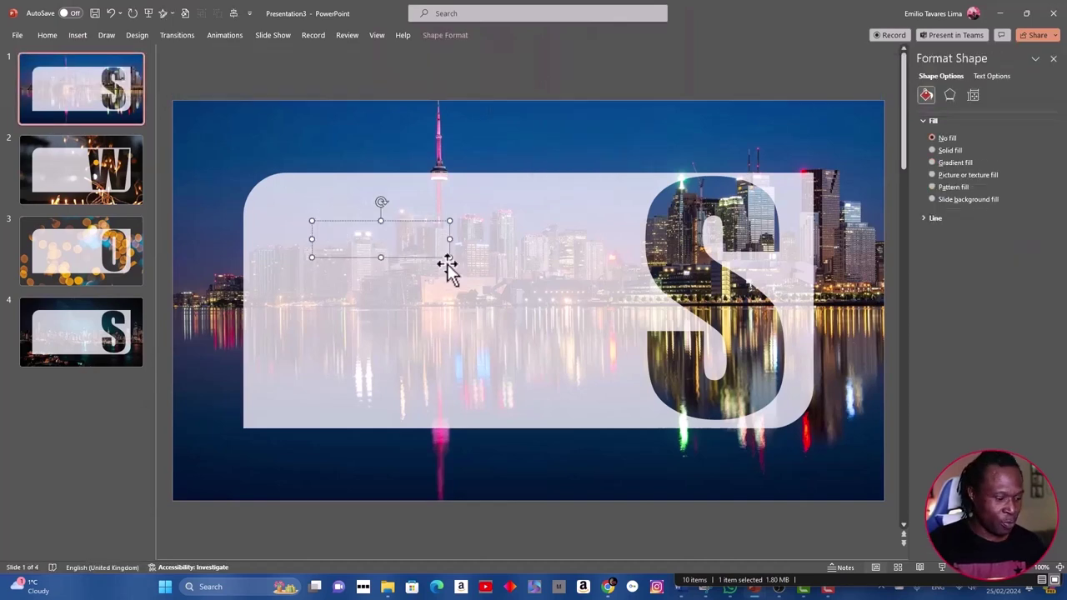
text(FGHH)
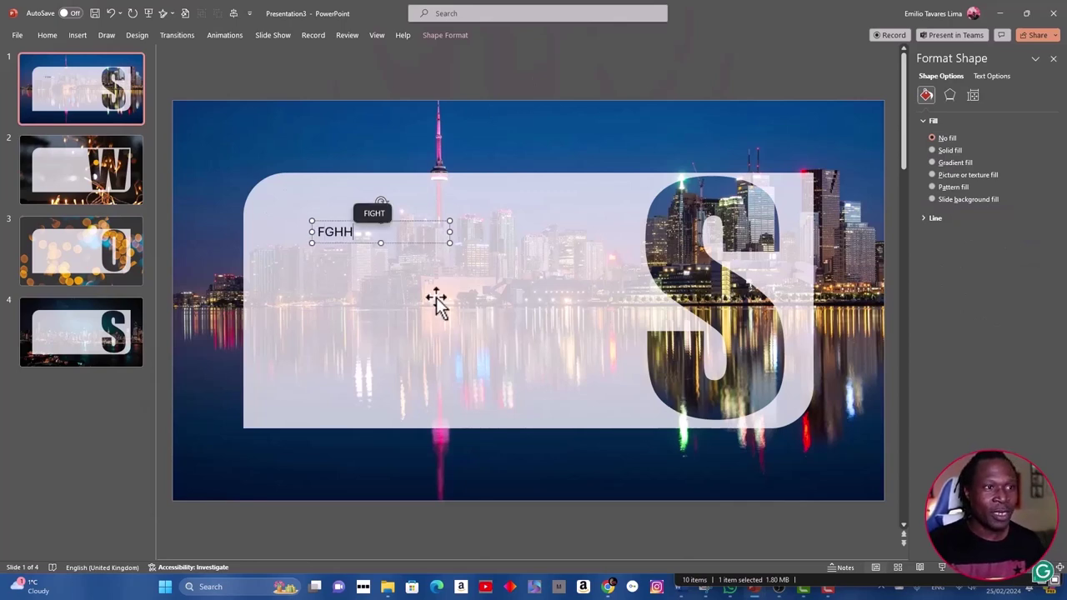
key(BackSpace)
key(BackSpace)
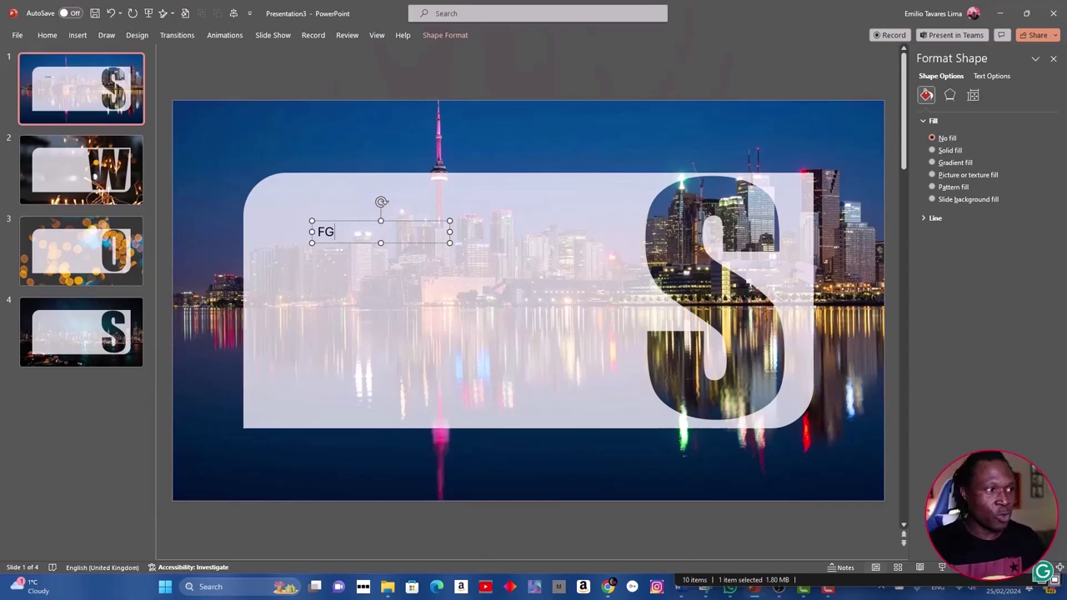
key(BackSpace)
key(BackSpace)
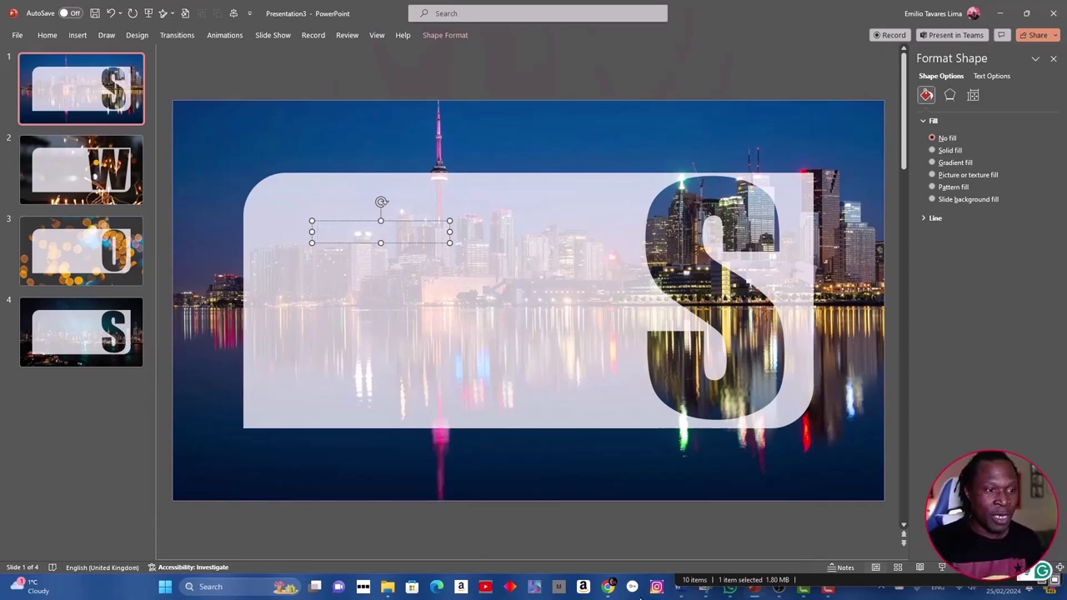
Step: Copy the STRENGTHS heading and paragraph from slide 1 of the SWOT presentation and place them in the white panel of Presentation3's slide 1
mouse_move(752, 593)
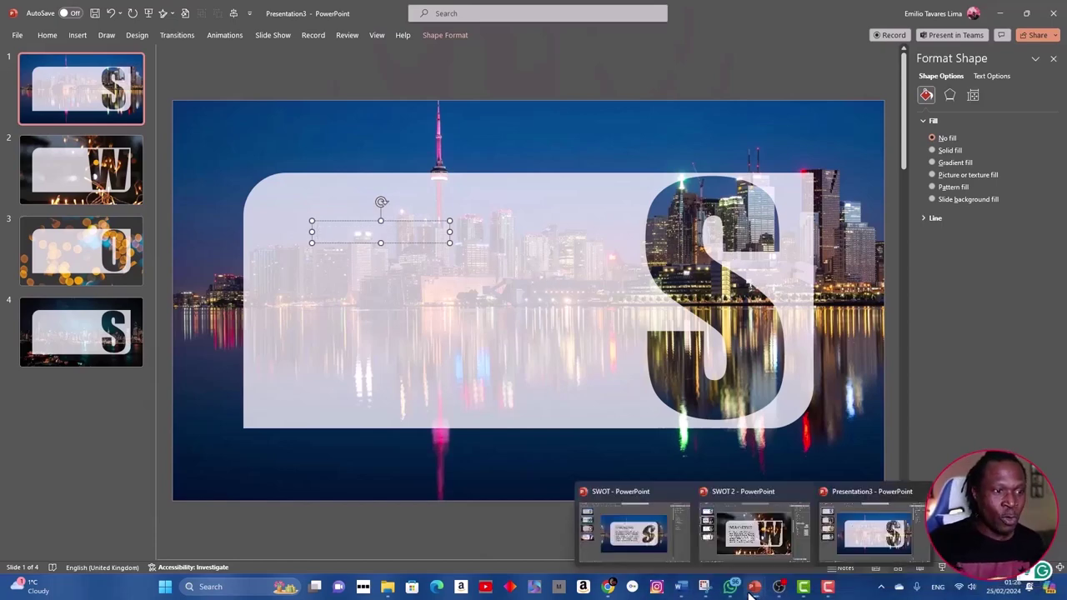
click(760, 534)
mouse_move(704, 587)
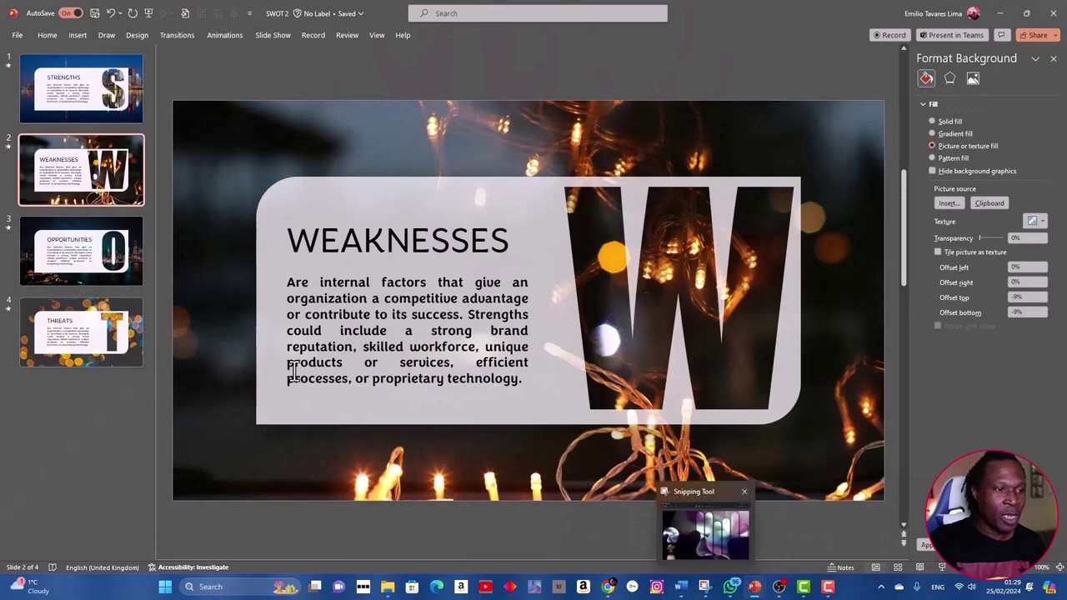
mouse_move(754, 587)
click(756, 533)
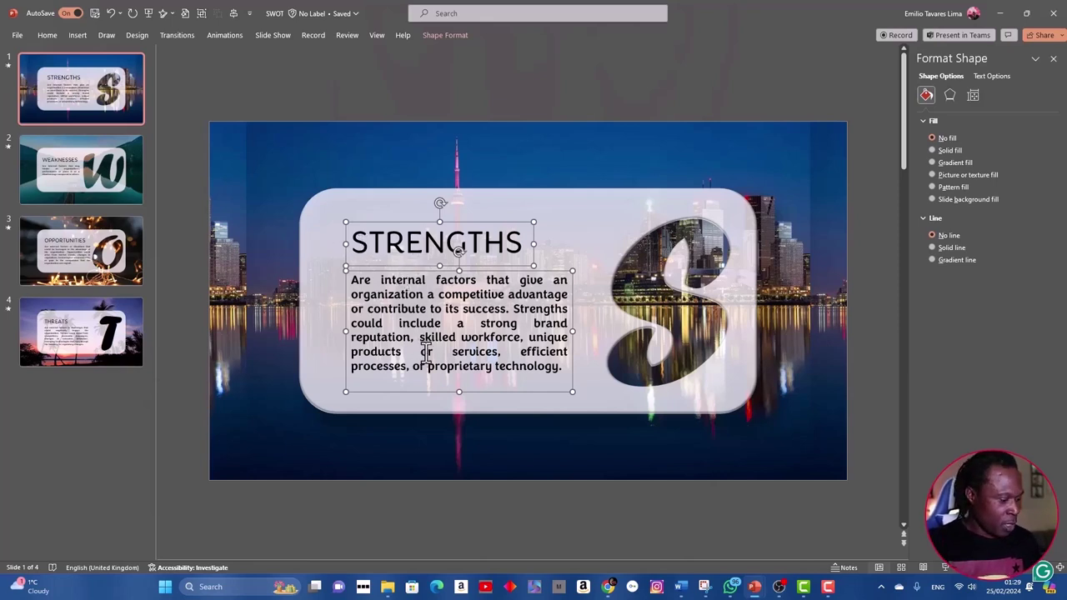
mouse_move(756, 590)
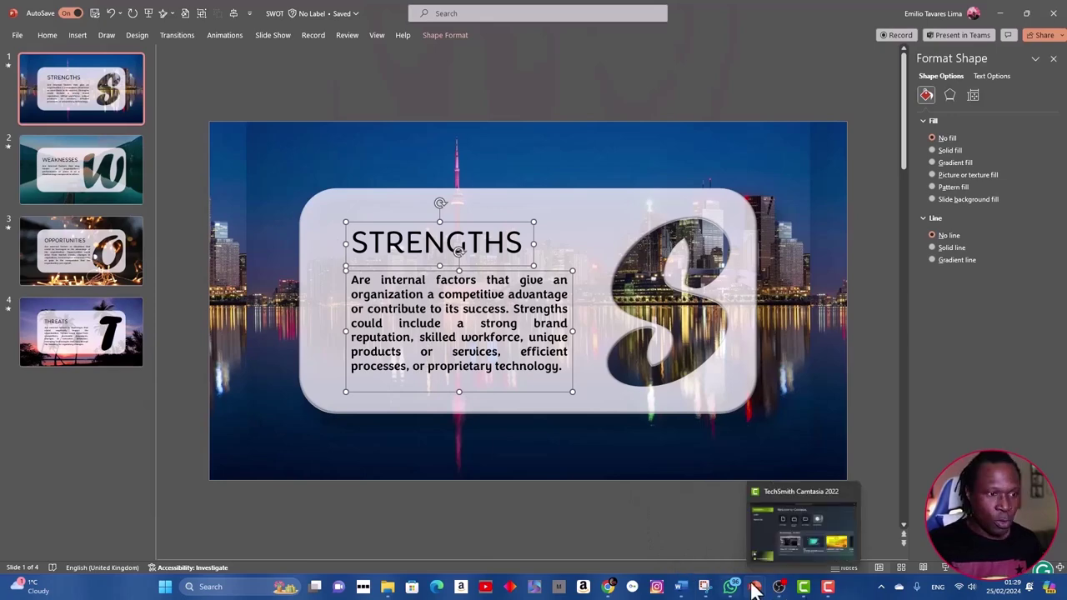
click(864, 544)
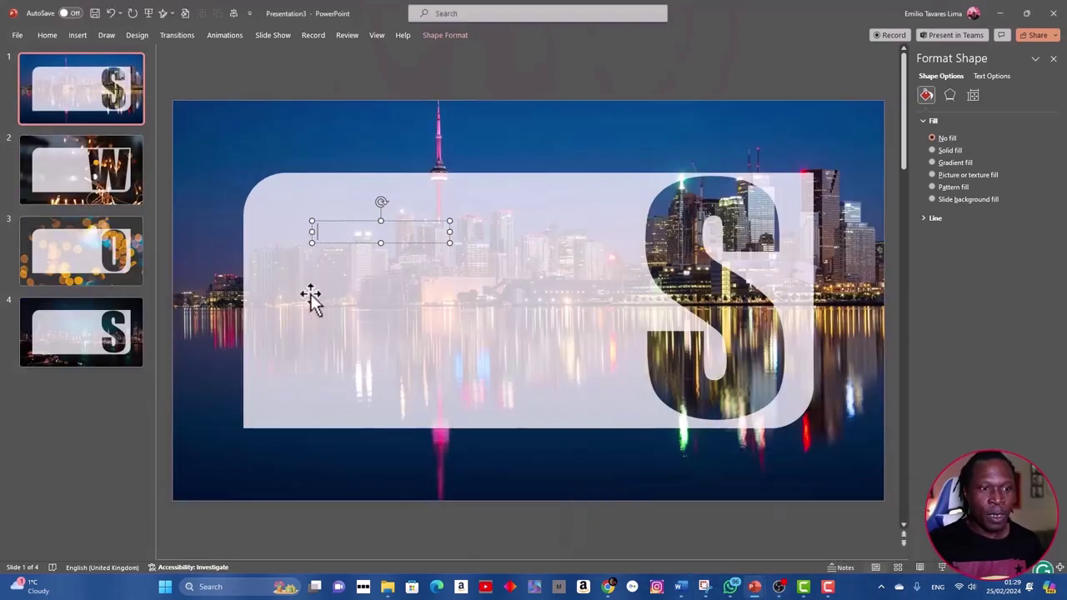
text(STRENGTHS Are internal factors that give an organization a competitive advantage or contribute to its success. Strengths could include a strong brand reputation, skilled workforce, unique products or services, efficient processes, or proprietary technology.)
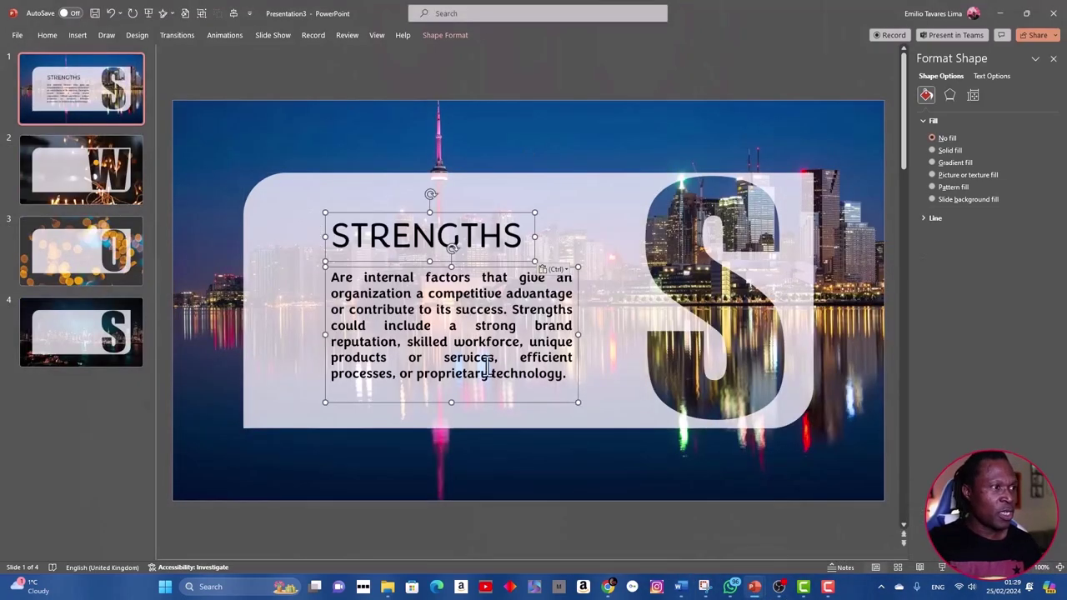
drag(392, 404, 390, 408)
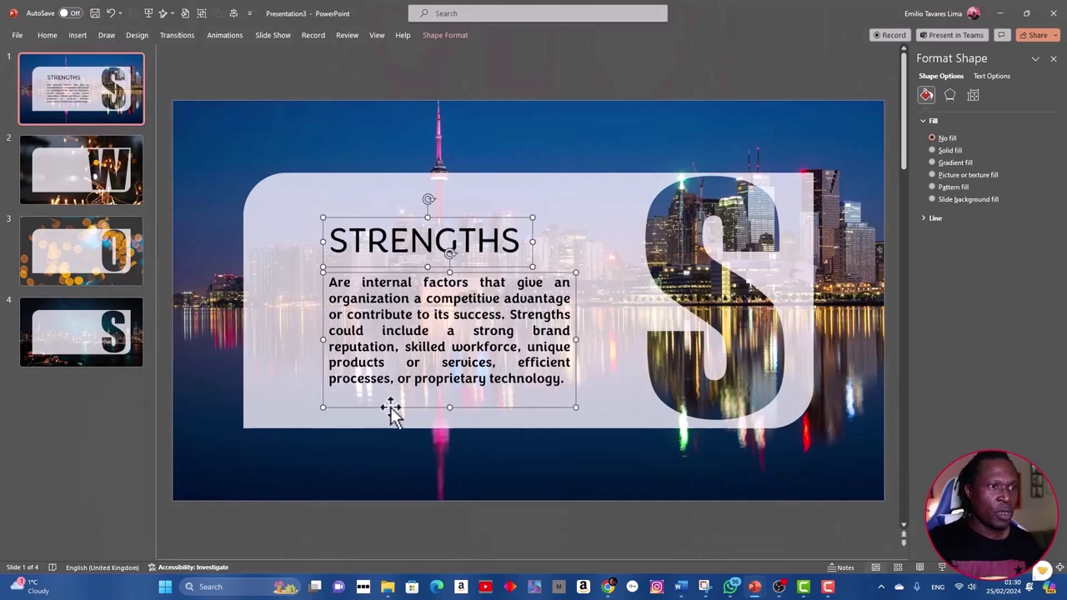
Step: Copy the WEAKNESSES heading and paragraph from the SWOT presentation and centre them vertically in the white panel of Presentation3's slide 2
click(70, 181)
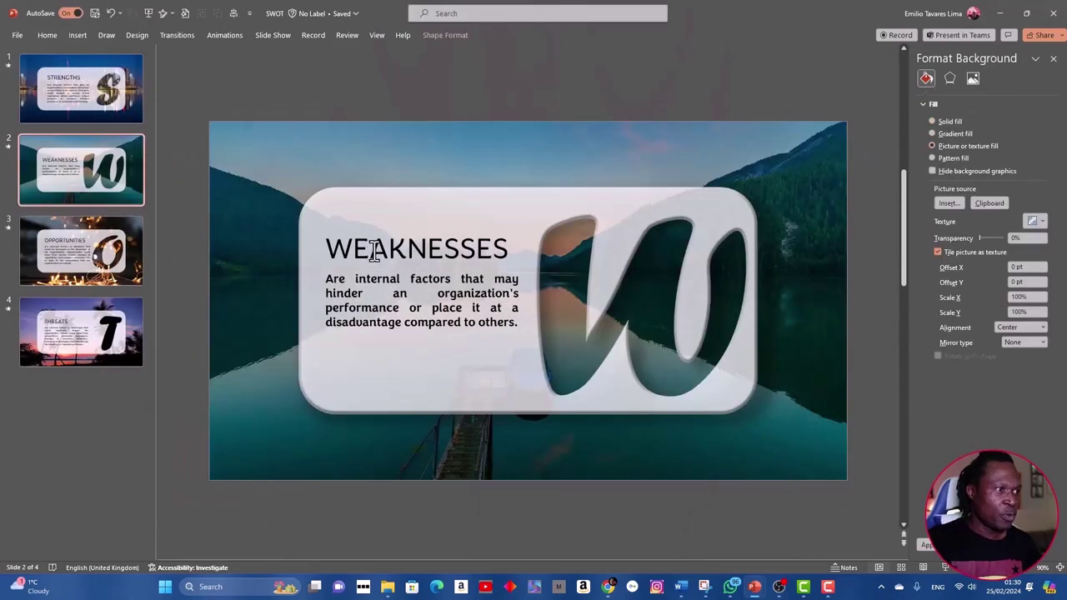
click(374, 251)
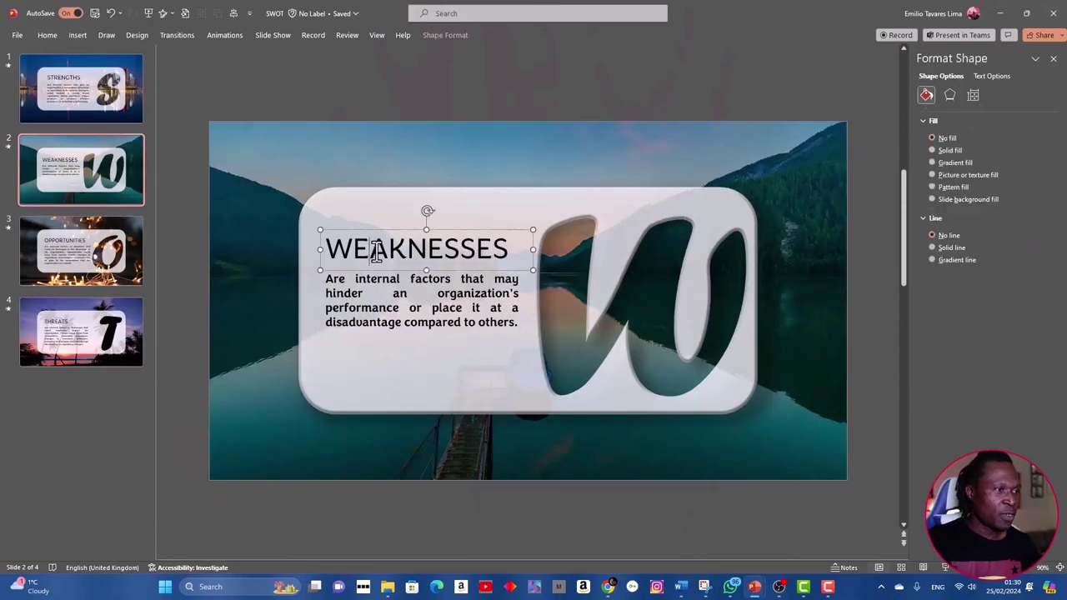
click(380, 293)
shift+click(392, 246)
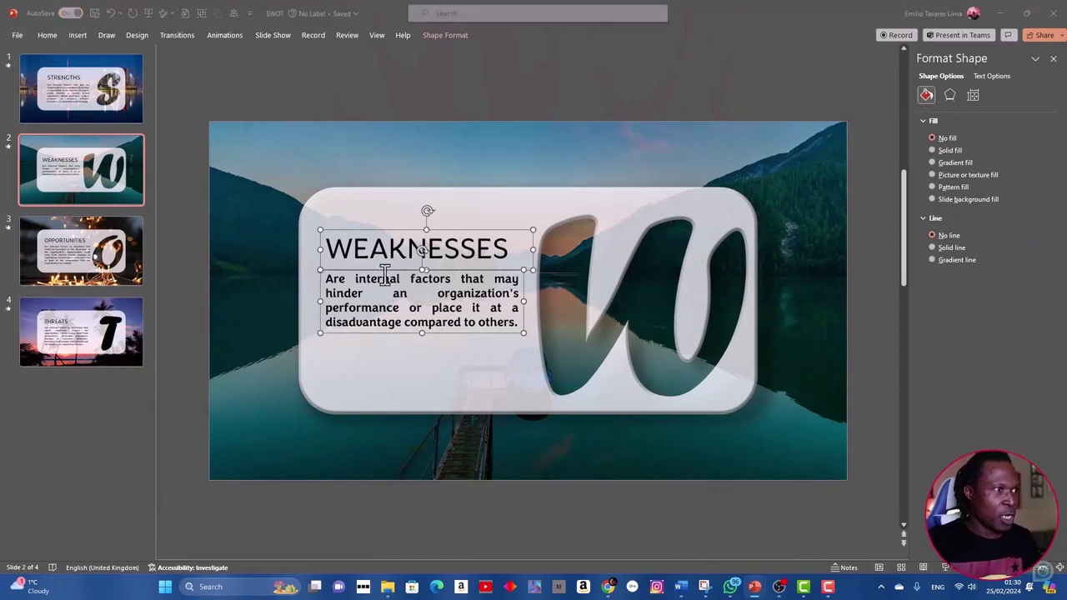
key(alt+Tab)
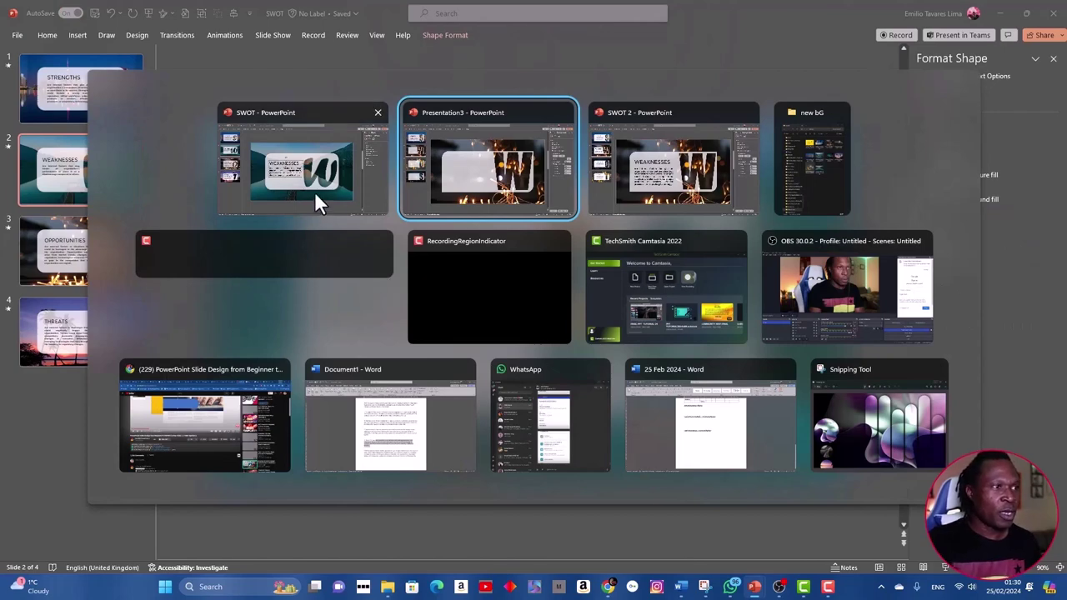
click(499, 186)
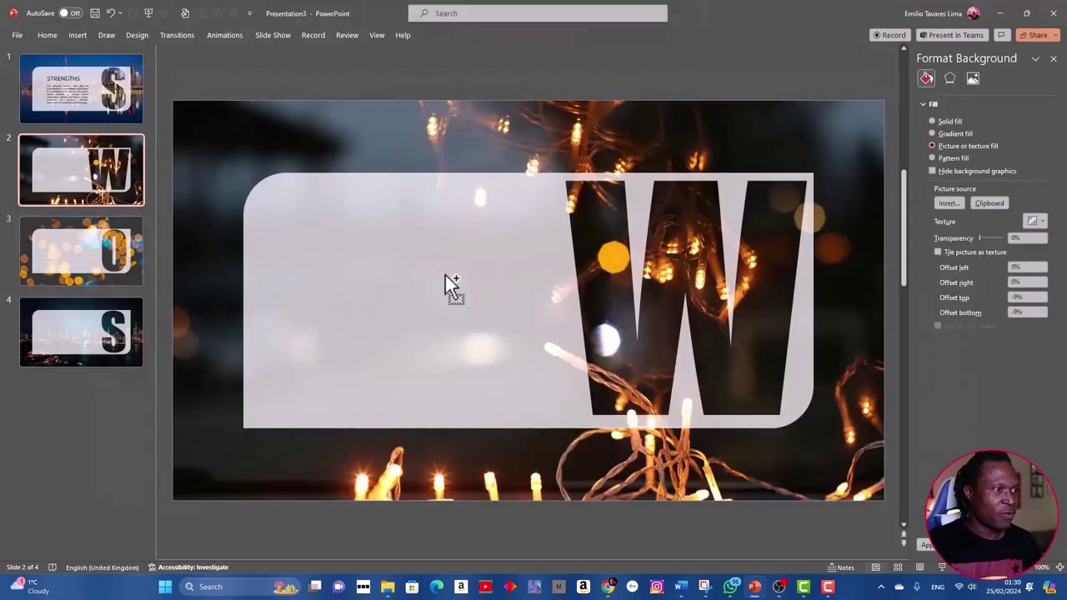
key(ctrl+v)
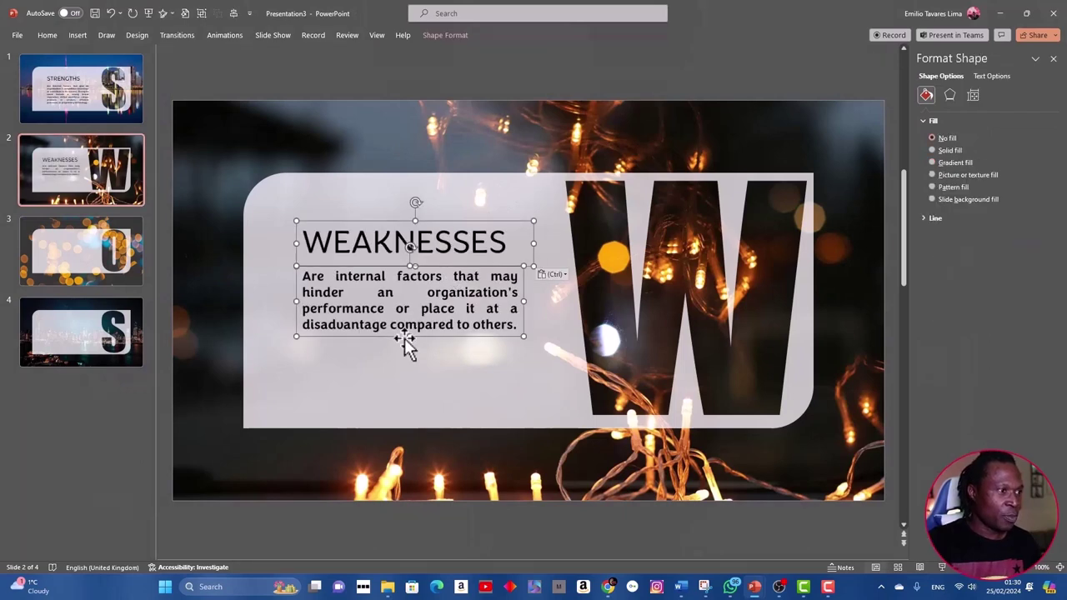
drag(402, 336, 394, 361)
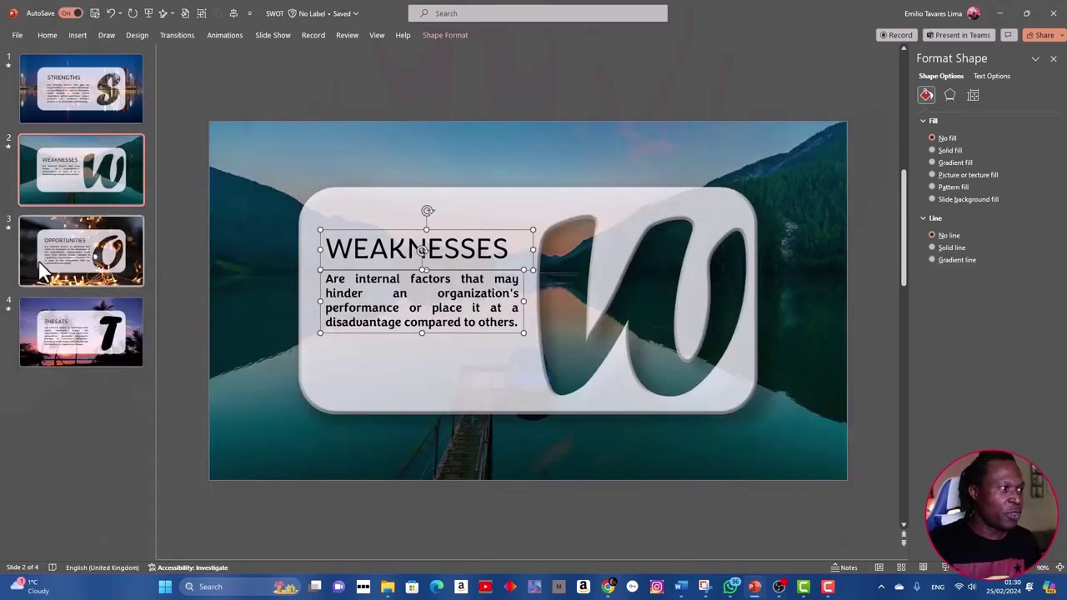
Step: Copy the OPPORTUNITIES heading and paragraph from the SWOT presentation into the white panel of Presentation3's slide 3
click(41, 269)
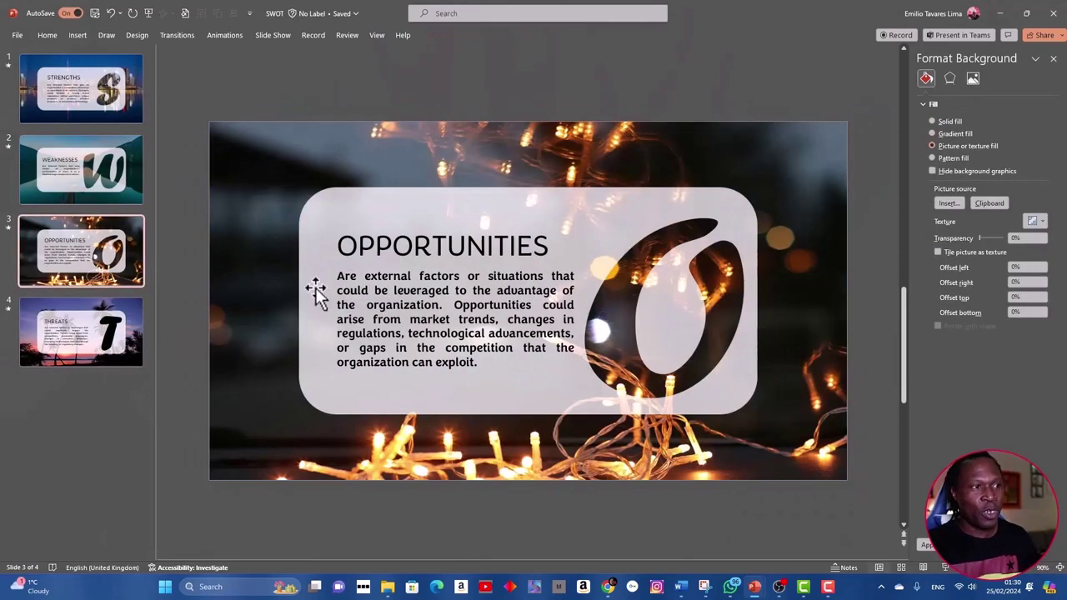
click(396, 329)
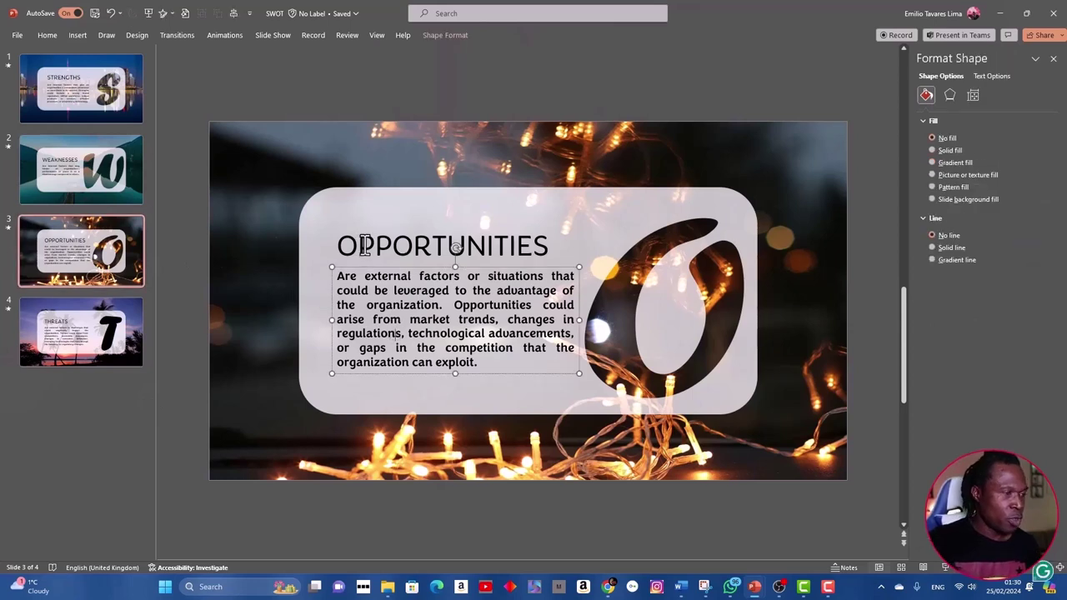
click(366, 239)
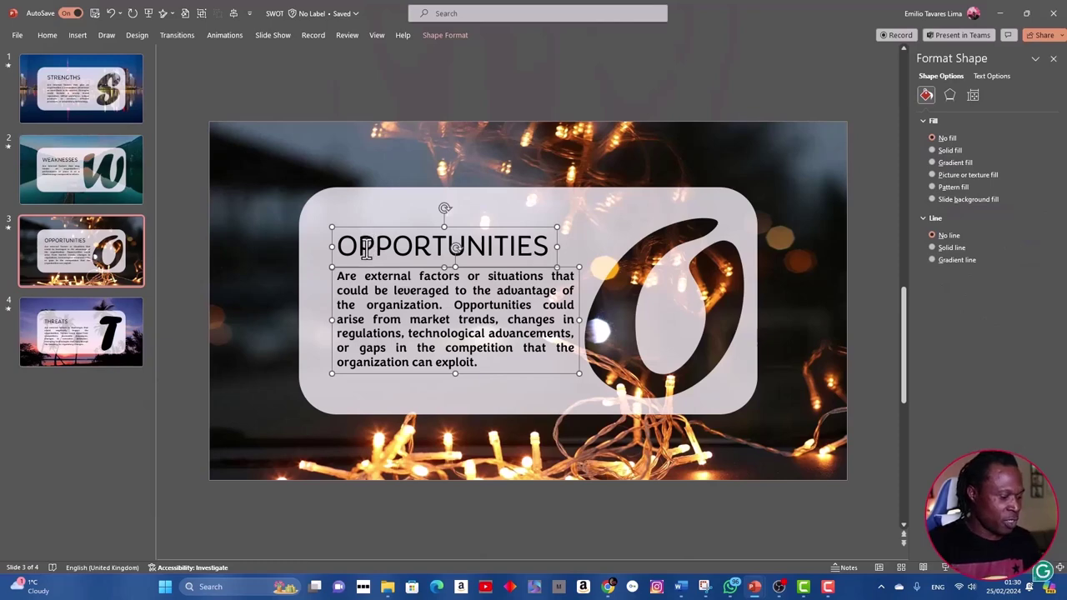
key(alt+Tab)
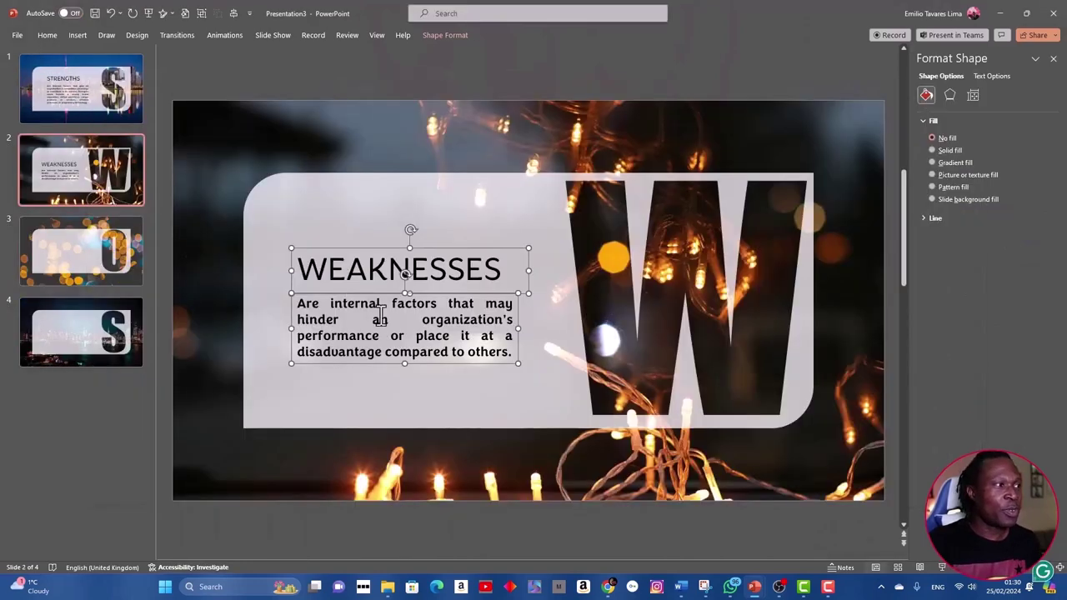
click(80, 245)
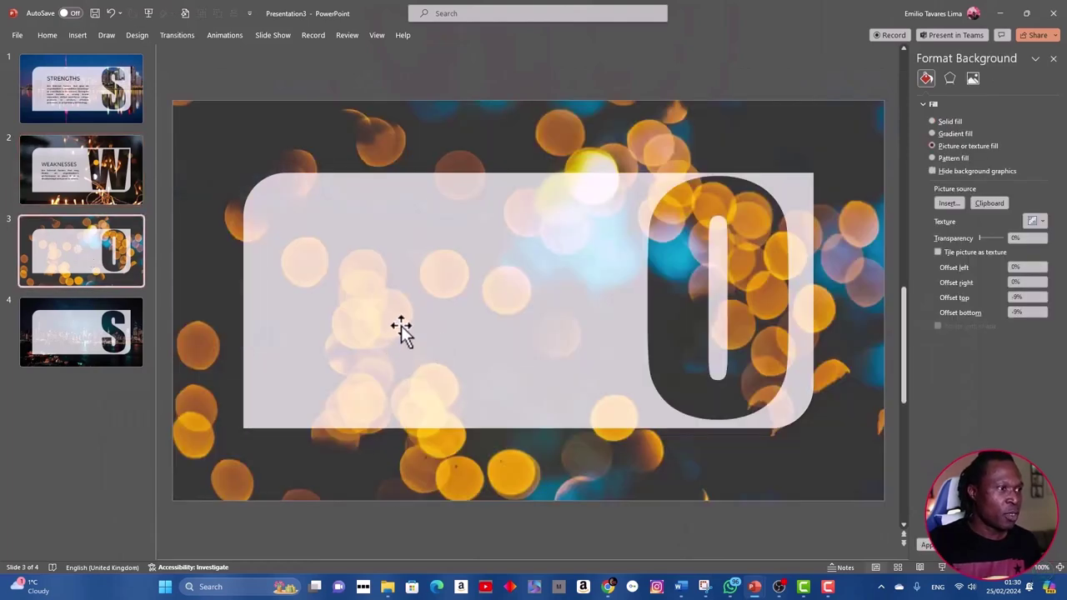
key(ctrl+v)
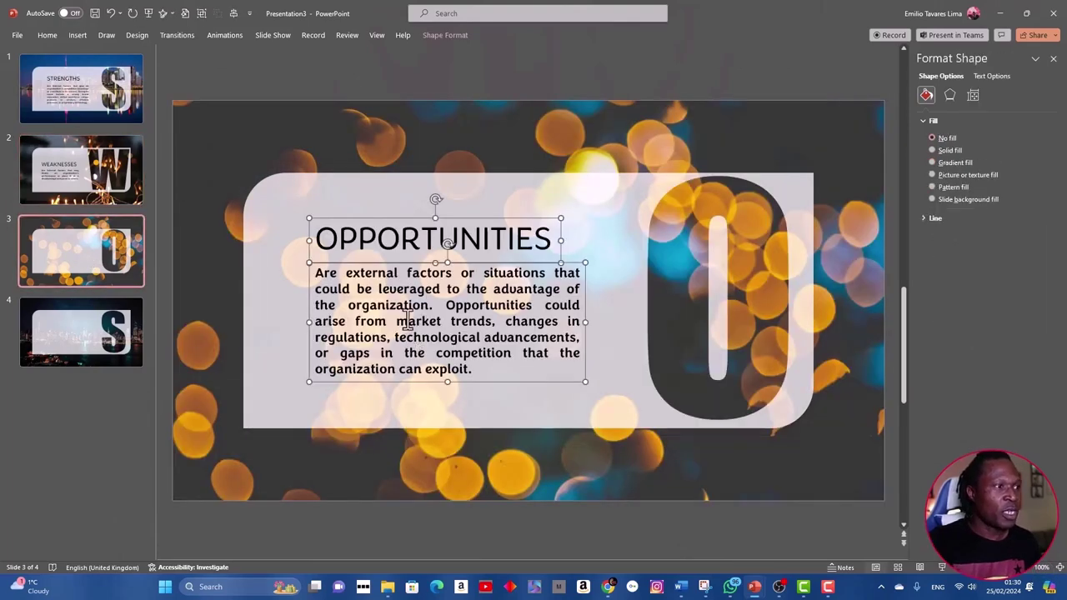
Step: Copy the THREATS heading and paragraph from the SWOT presentation into the white panel of Presentation3's slide 4, dismissing the punctuation suggestion for "organization"
click(73, 336)
click(124, 365)
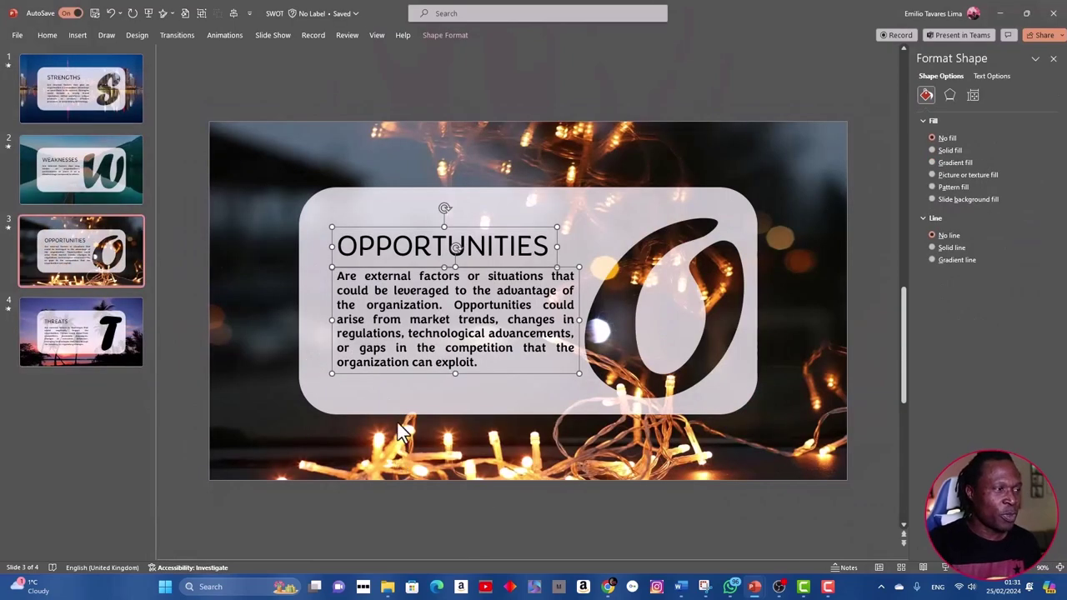
click(102, 350)
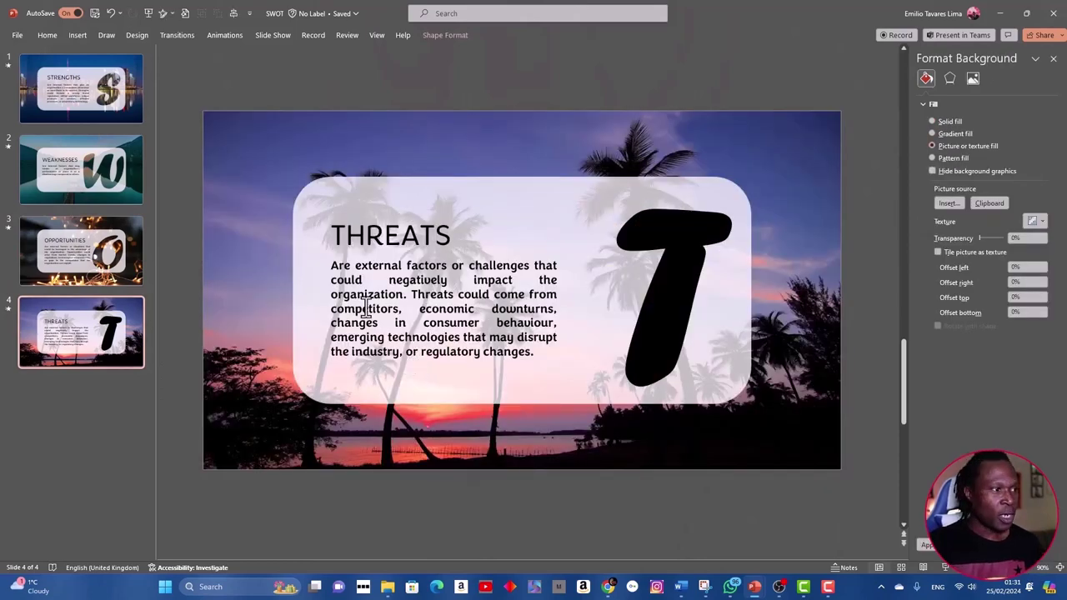
click(364, 302)
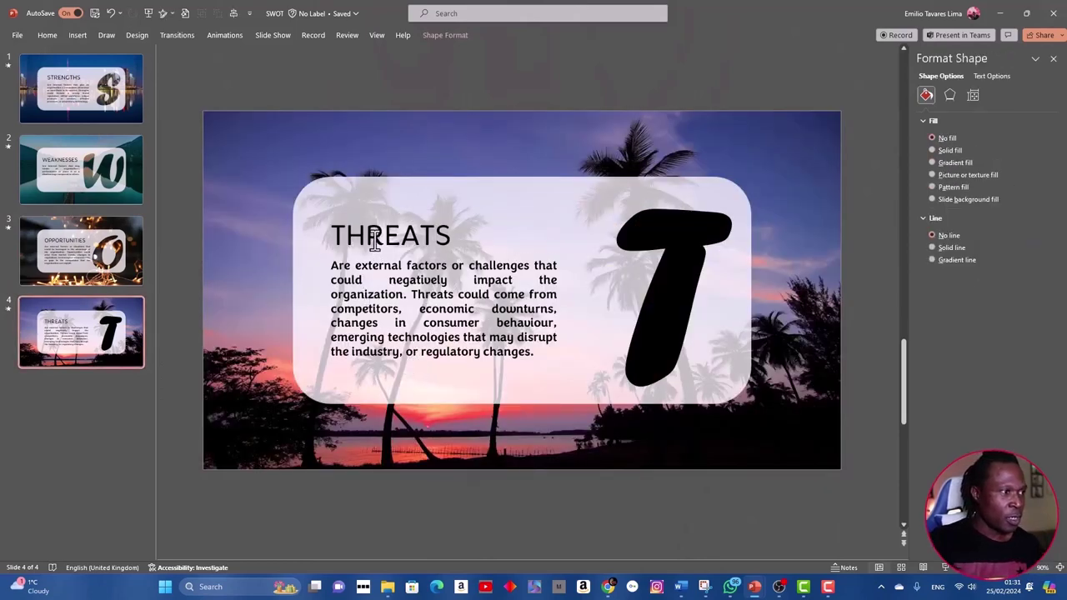
click(378, 231)
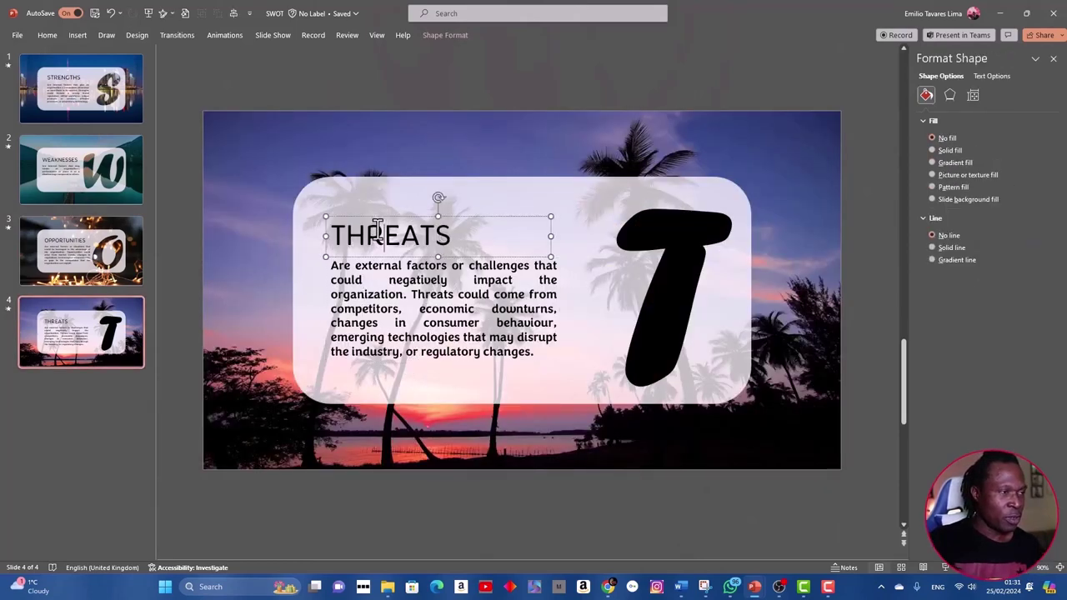
shift+click(391, 296)
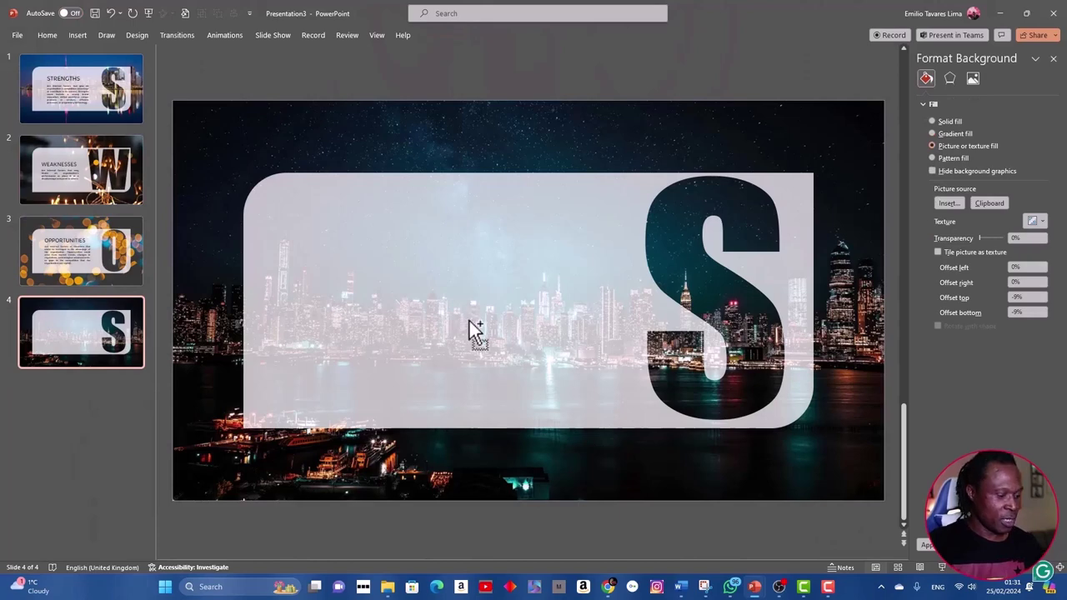
key(ctrl+v)
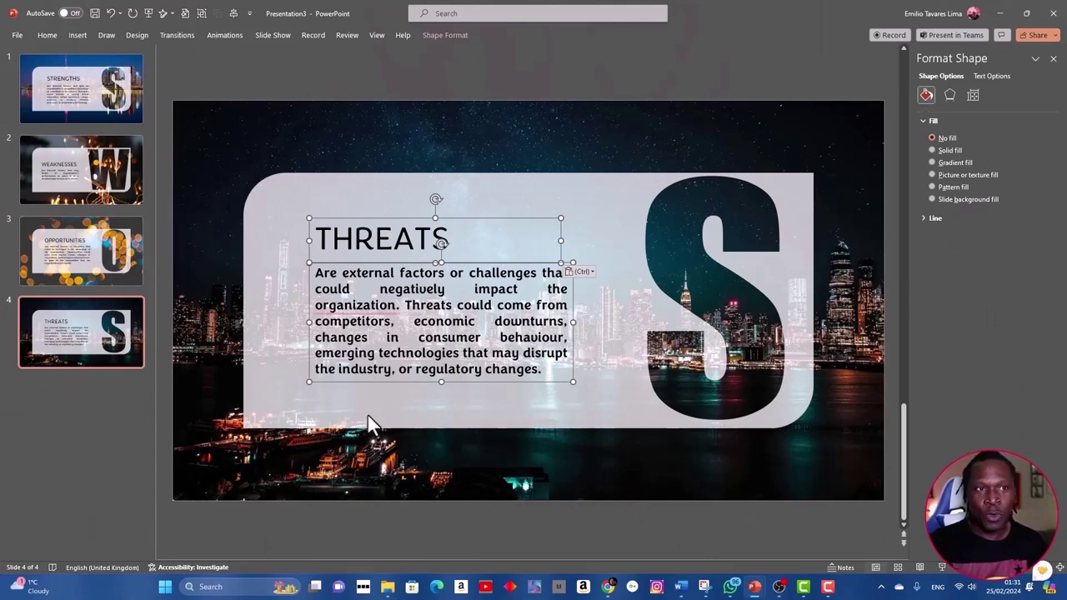
mouse_move(383, 311)
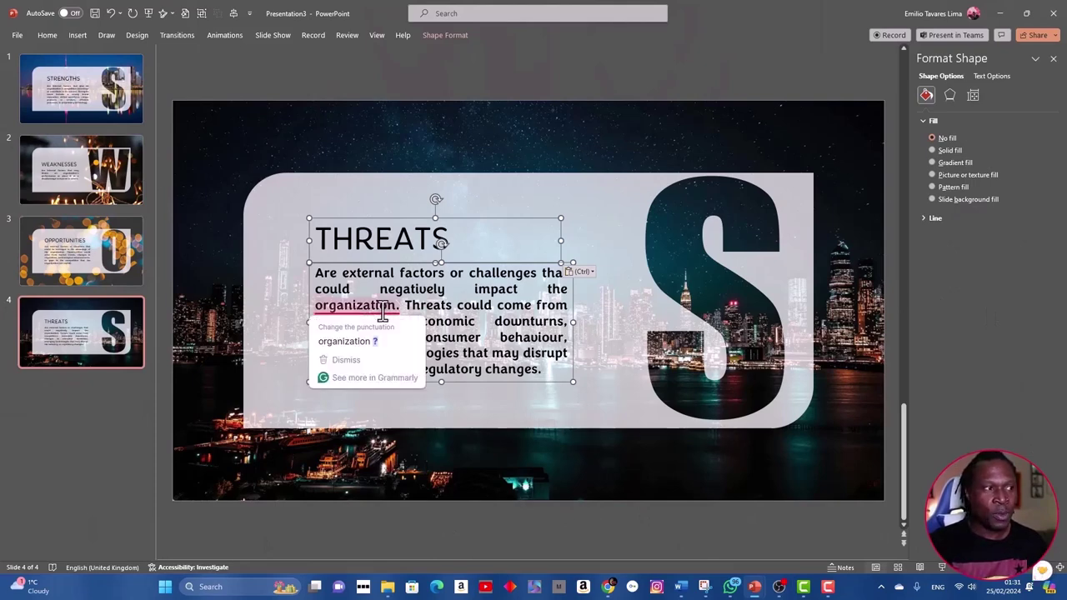
click(346, 359)
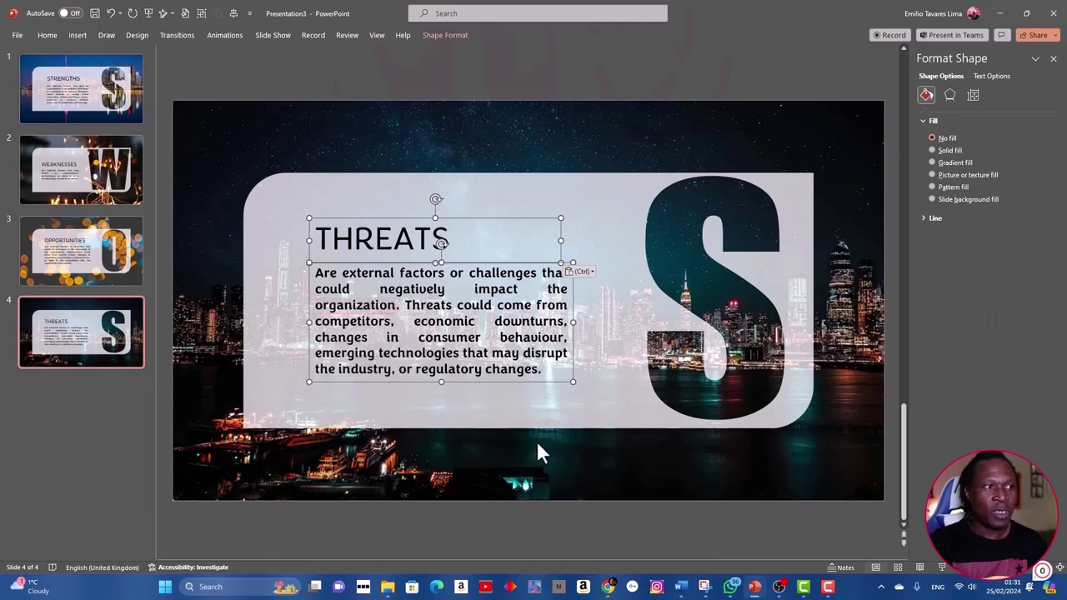
click(612, 421)
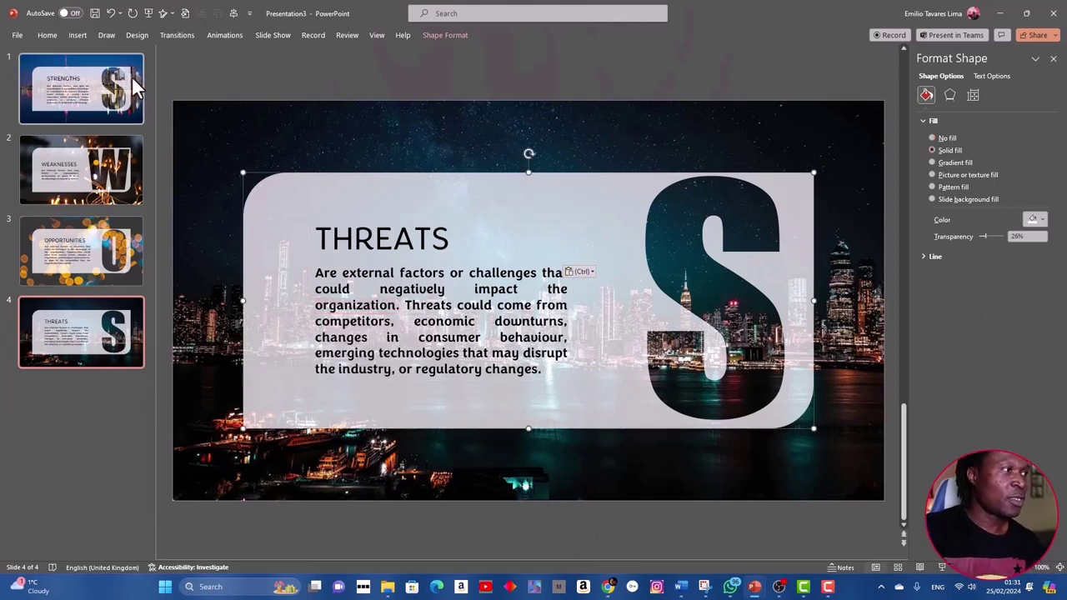
Step: Apply the Rotate transition to all four slides of the presentation
click(87, 94)
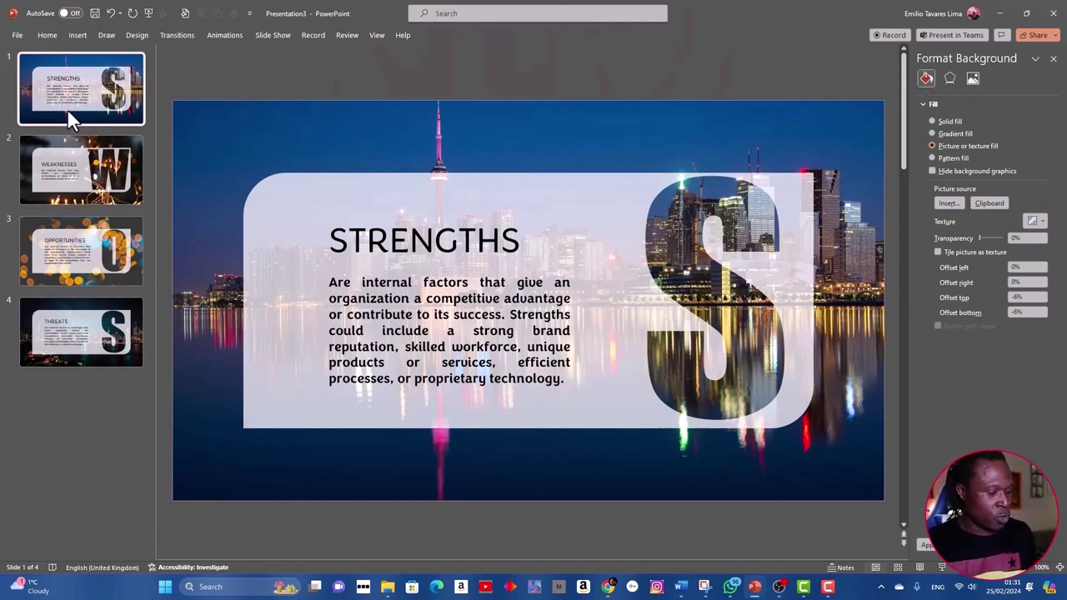
key(ctrl+a)
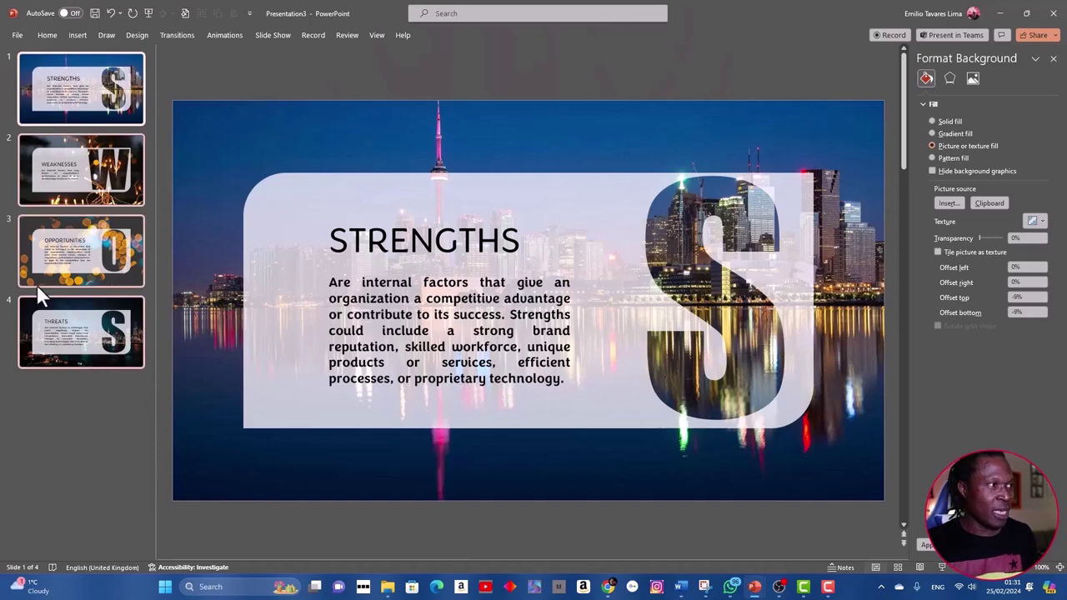
click(179, 34)
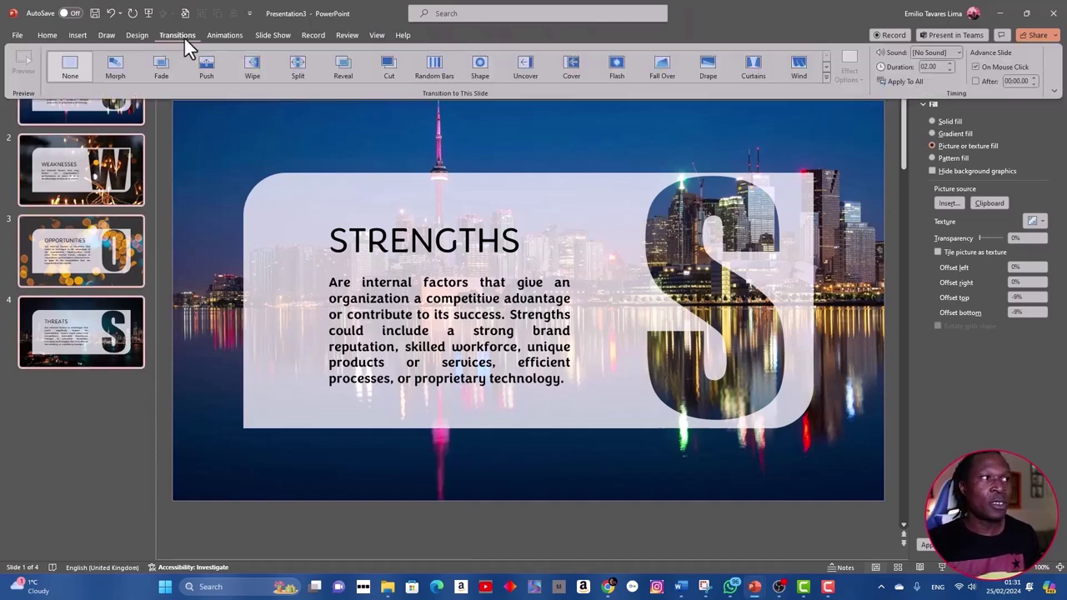
click(826, 77)
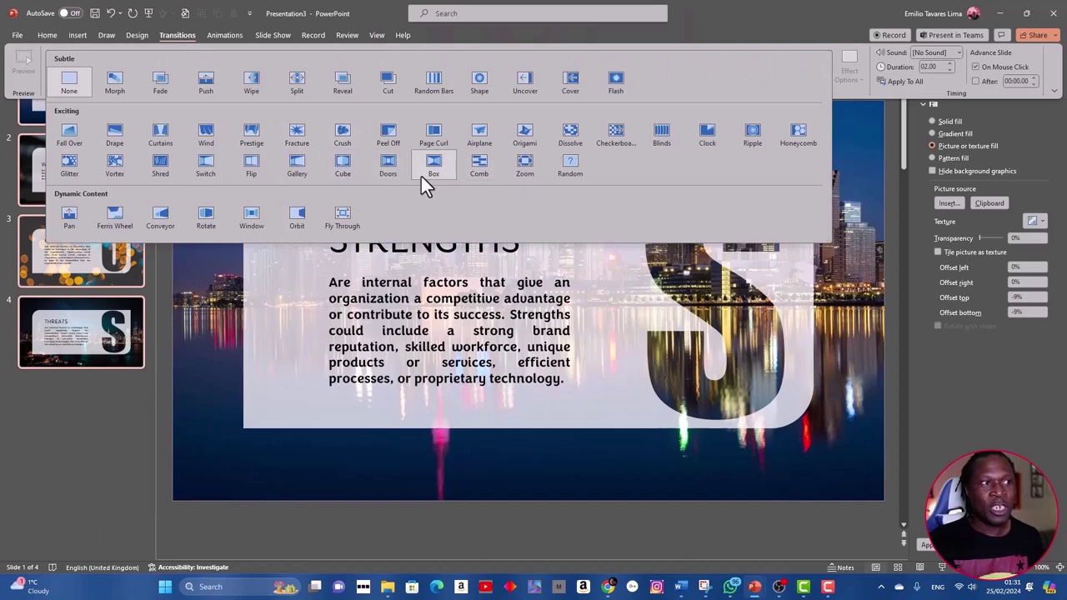
click(207, 220)
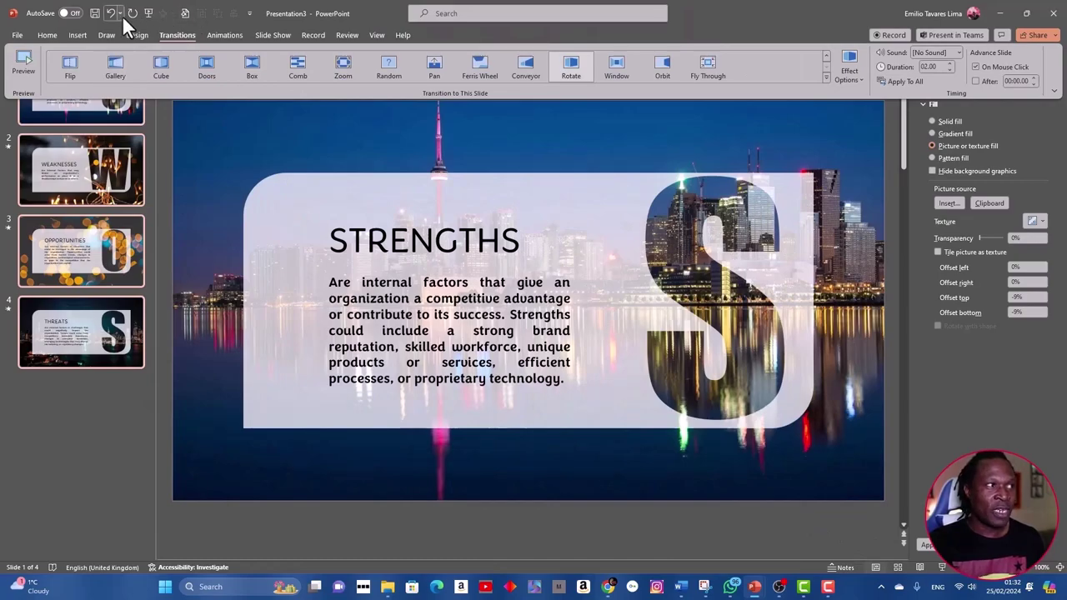
Step: Play the slide show from the first slide and step forwards and backwards through the slides to check the Rotate transitions
click(150, 16)
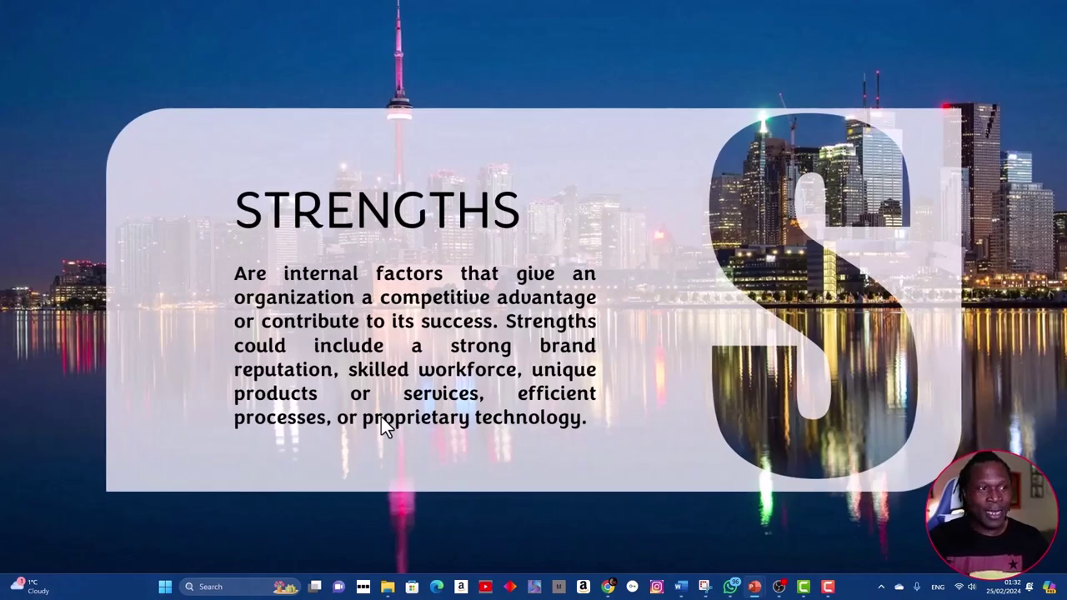
click(381, 416)
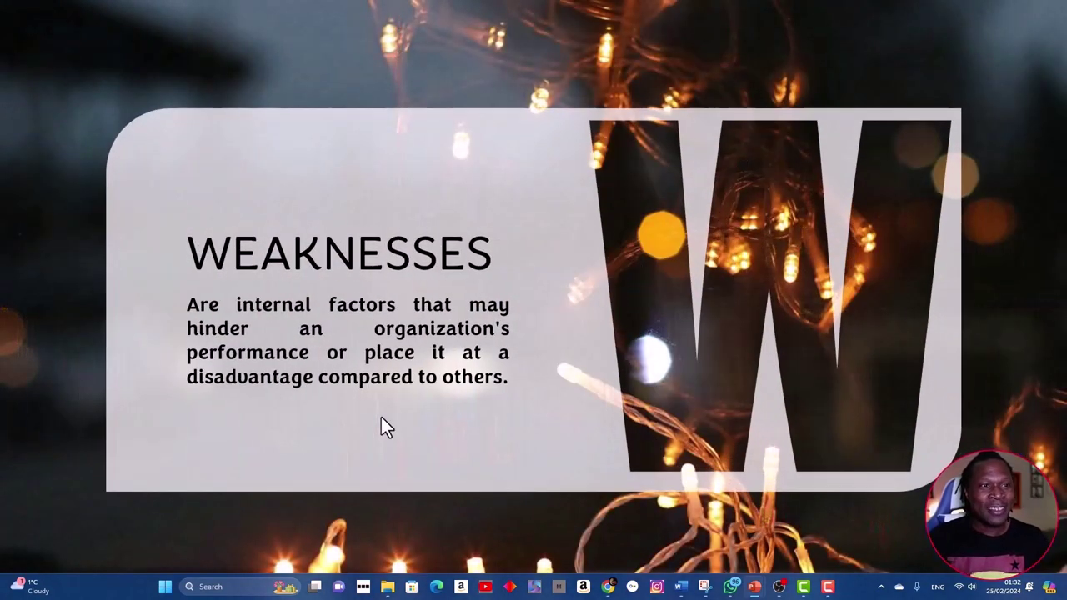
click(381, 419)
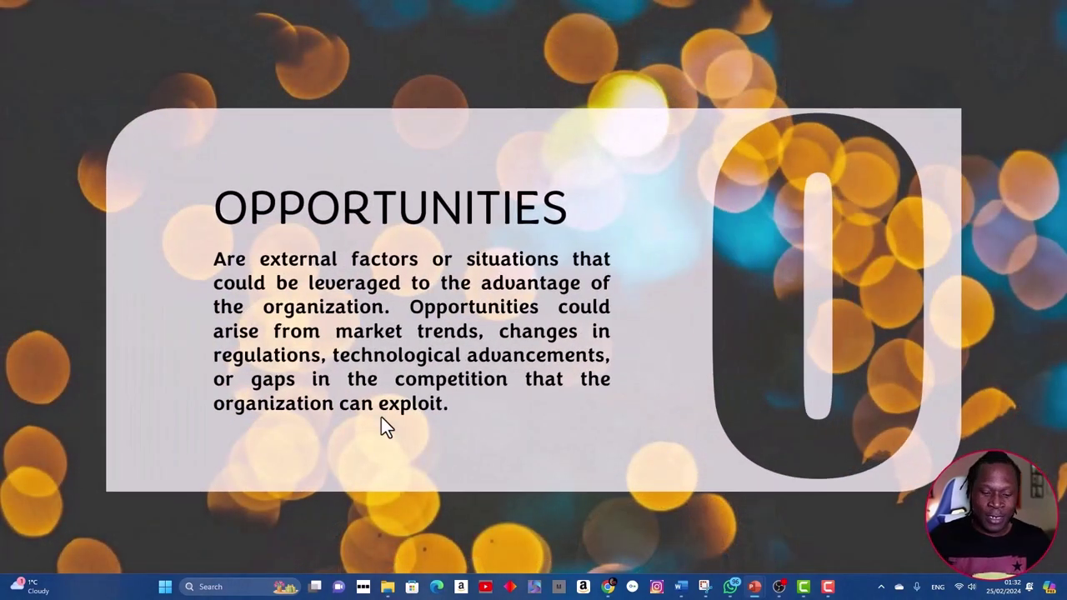
click(381, 419)
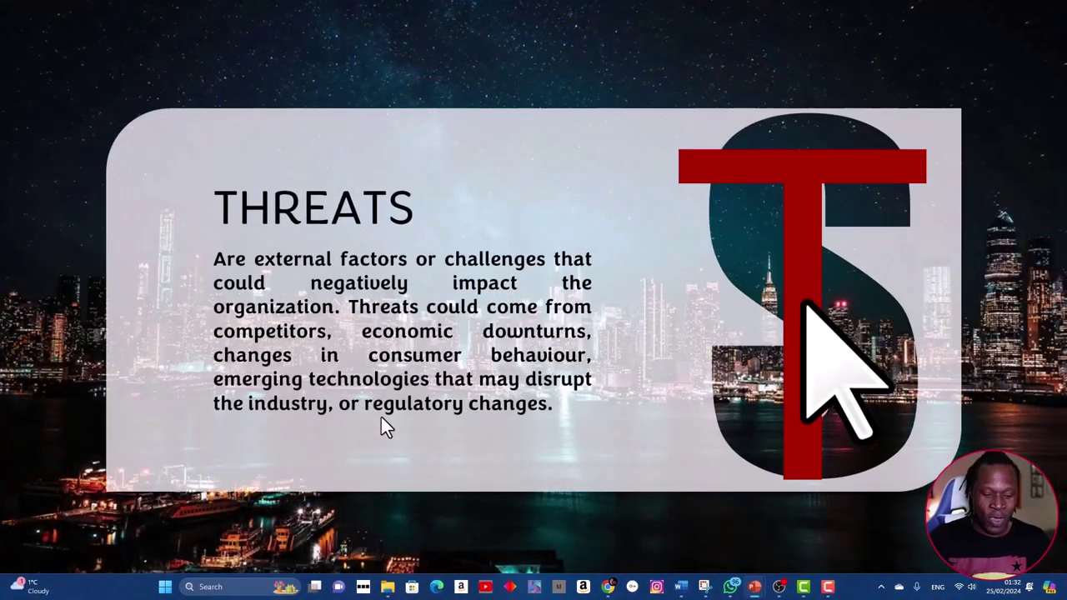
click(381, 417)
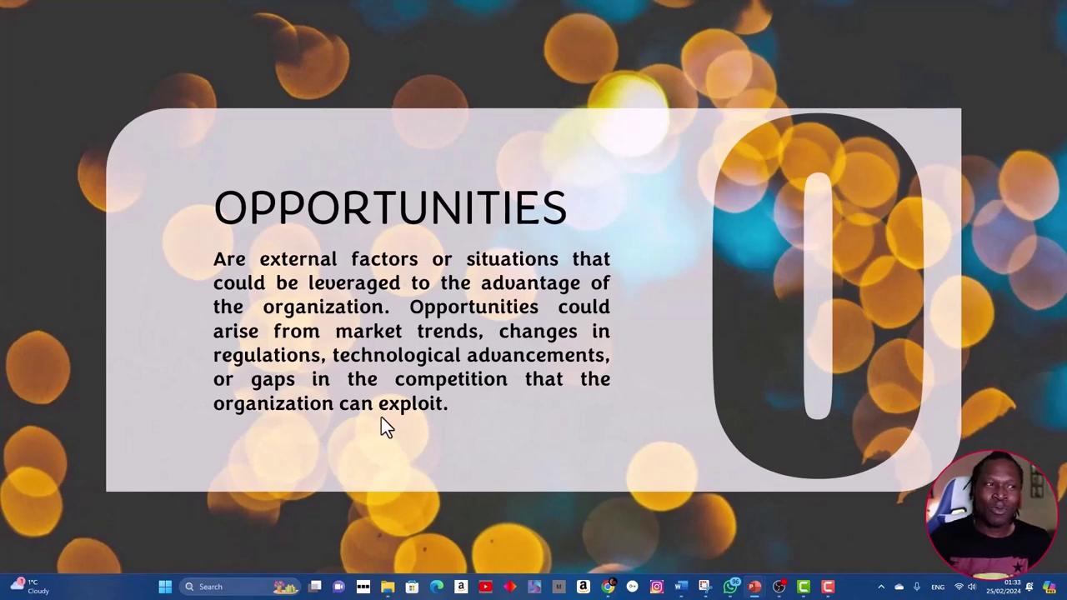
key(Left)
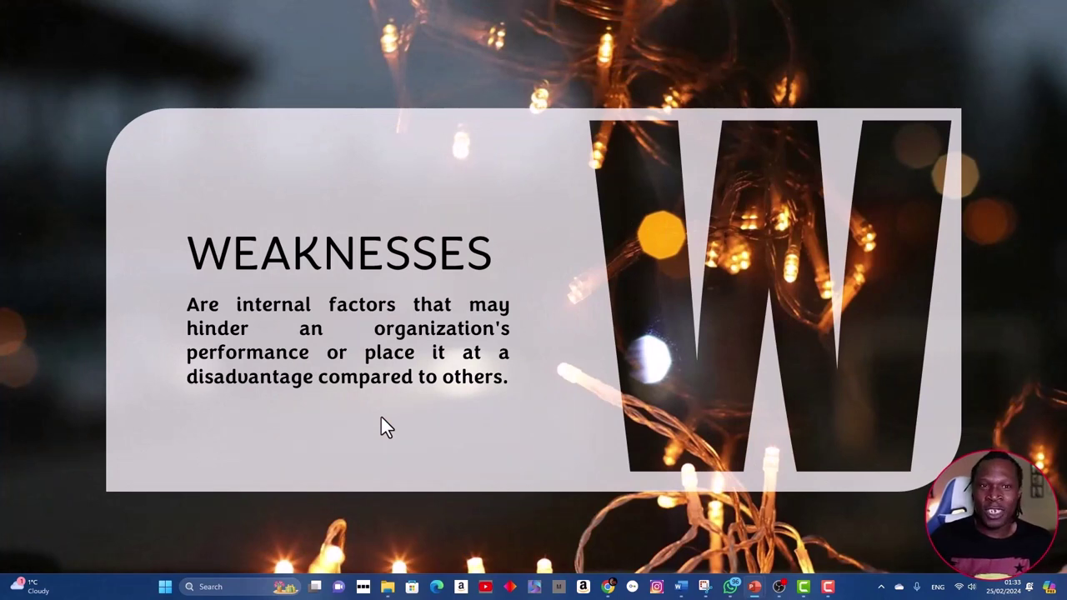
key(Left)
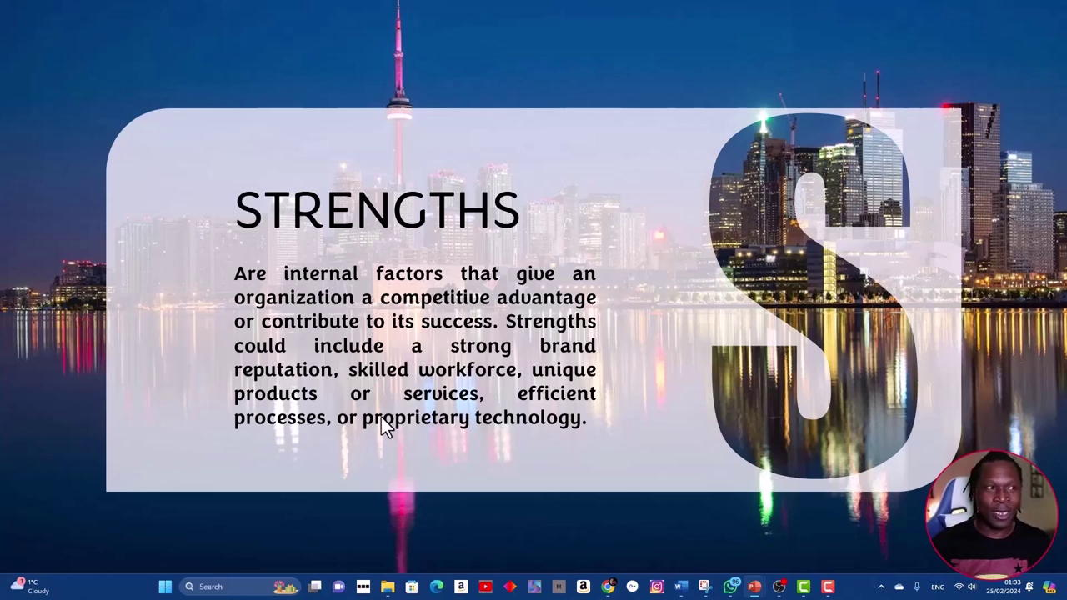
click(381, 419)
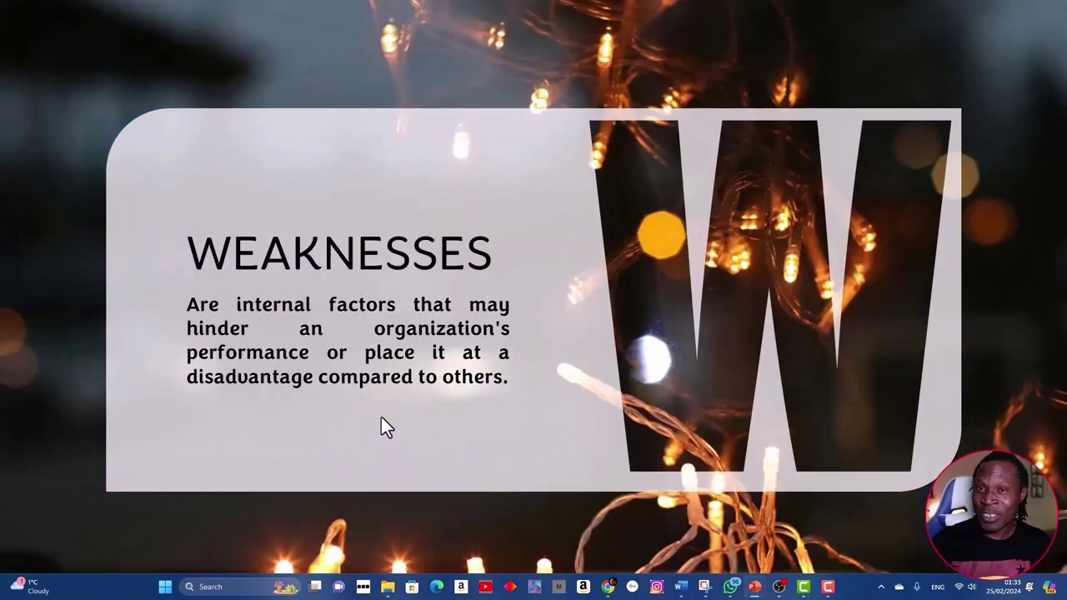